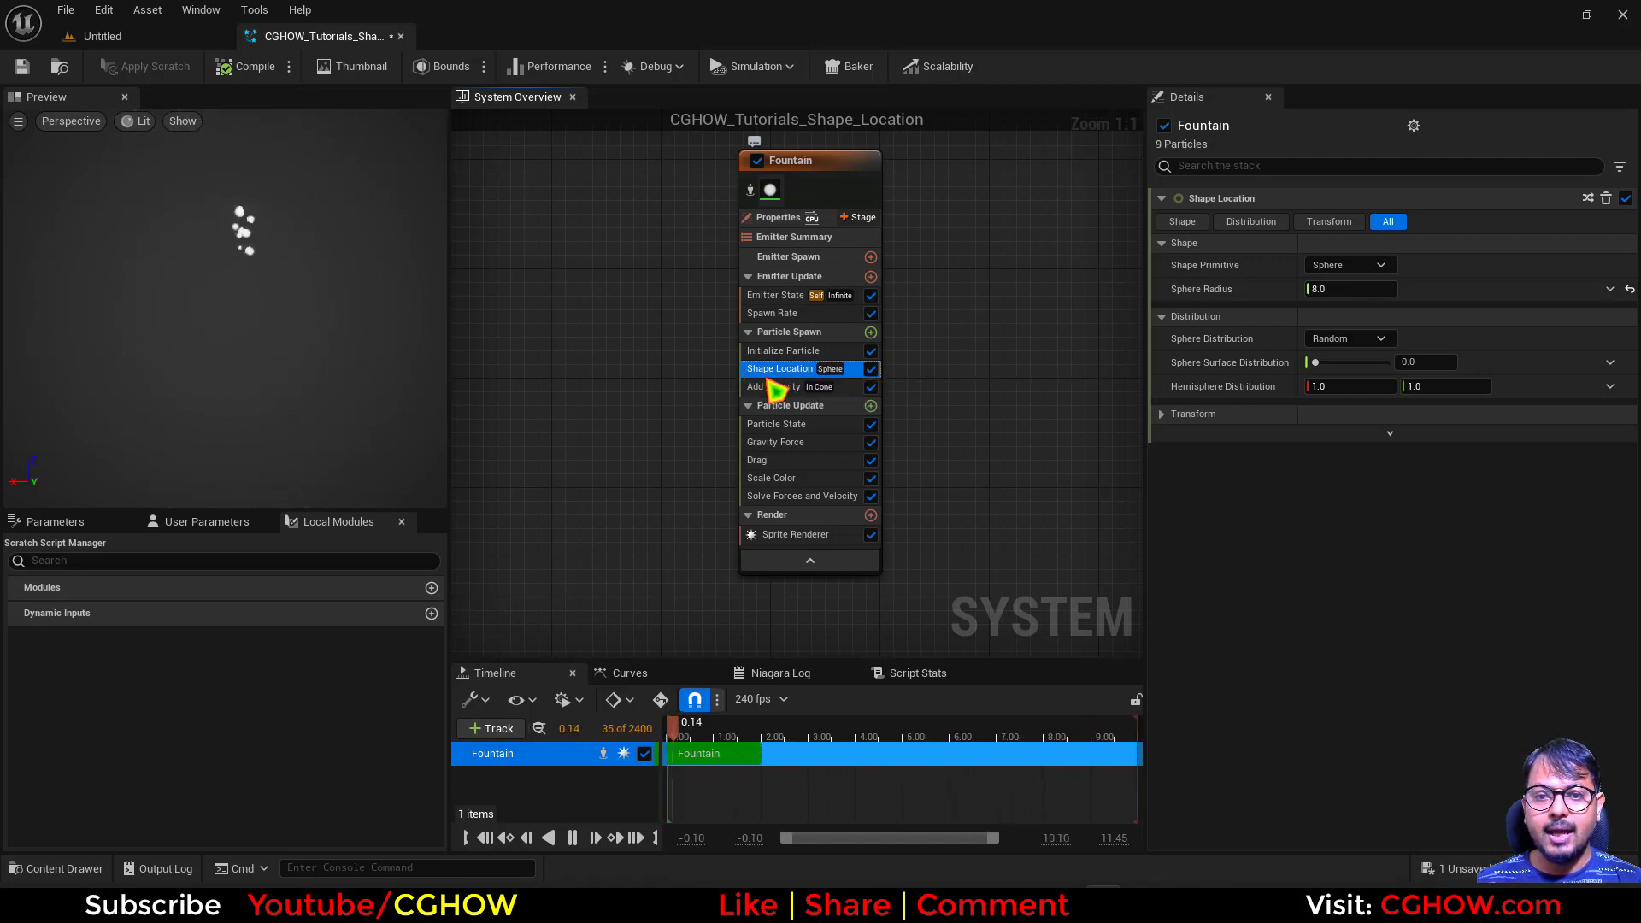
Remove the existing Shape Location module from the Fountain emitter's Particle Spawn group.
left_click(1377, 267)
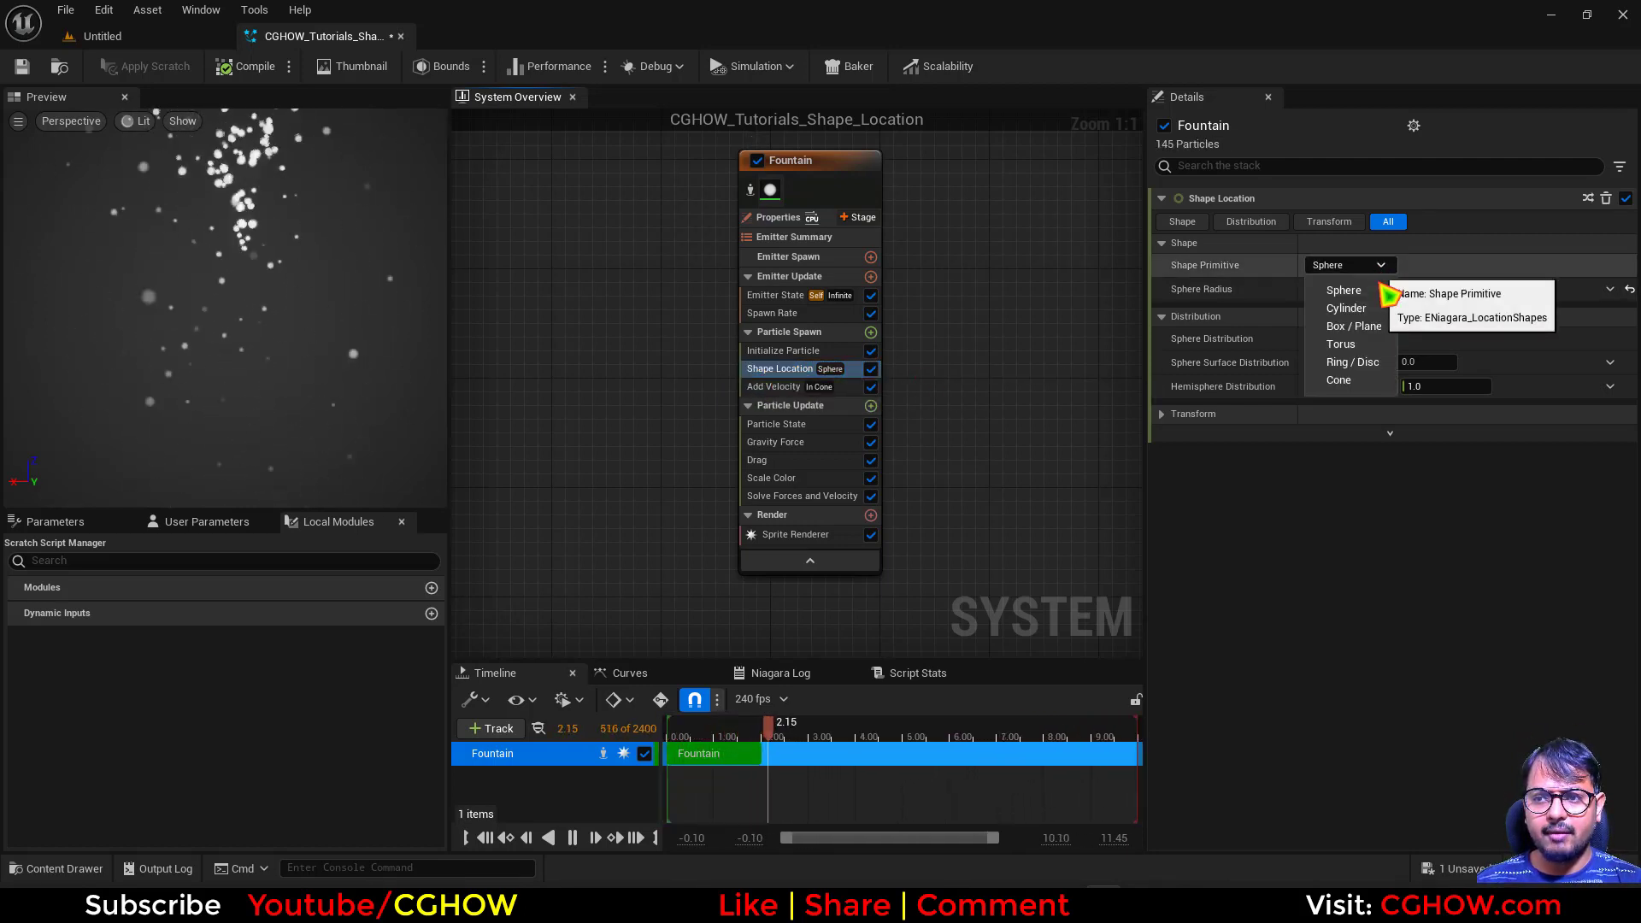
left_click(789, 370)
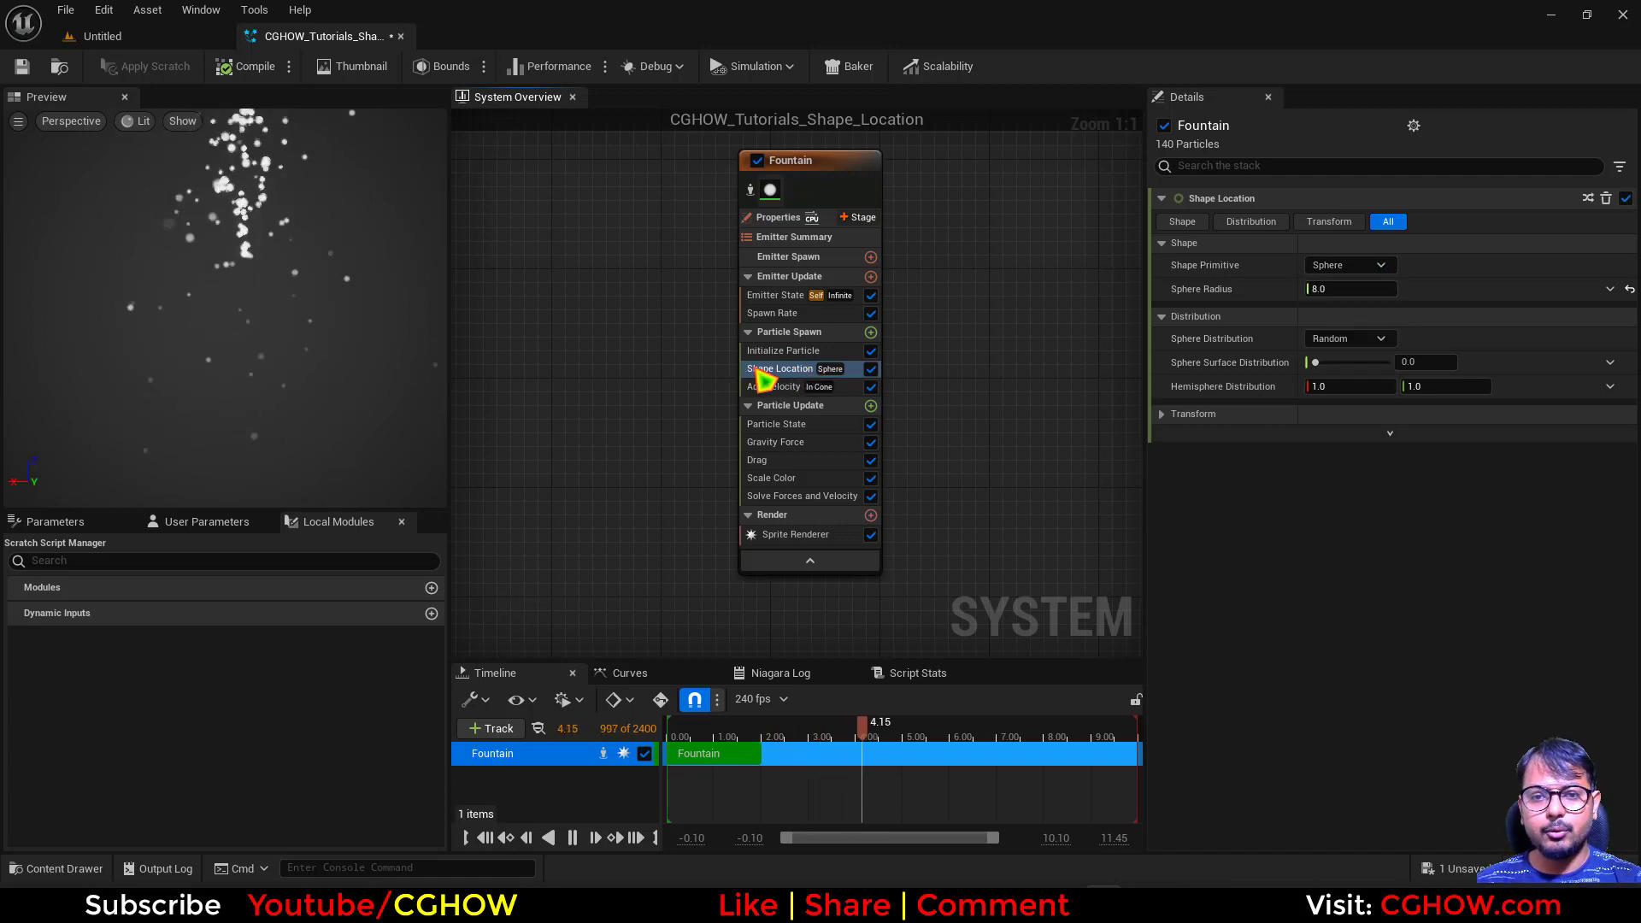
key("Delete")
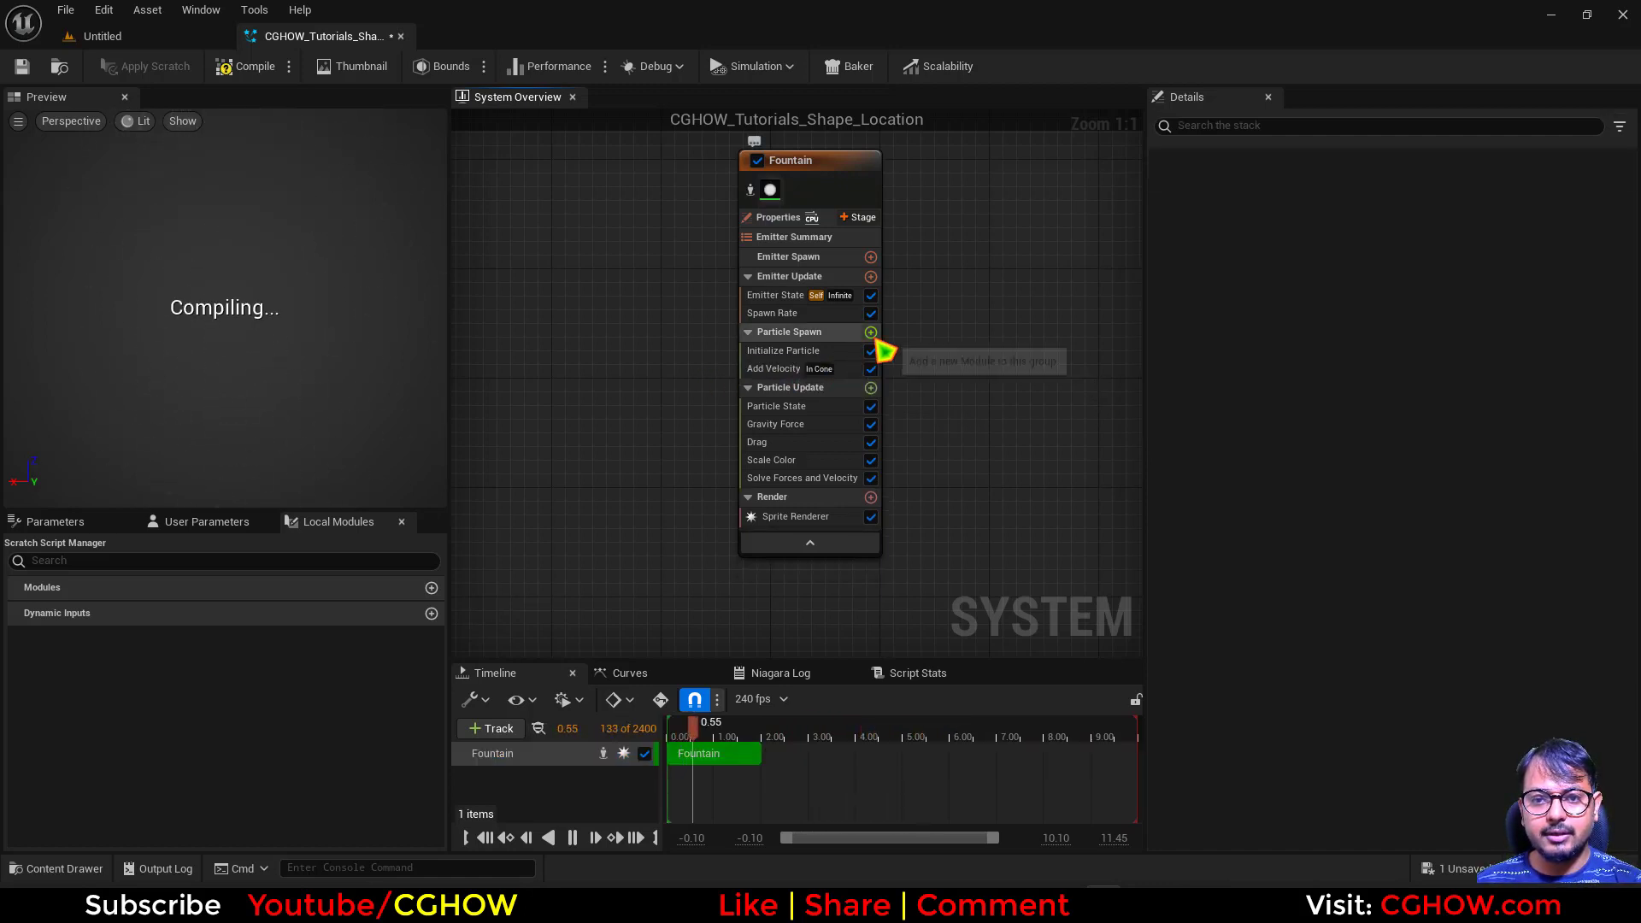
Add a new Shape Location module to Particle Spawn and place it between Initialize Particle and Add Velocity.
left_click(871, 333)
left_click(891, 344)
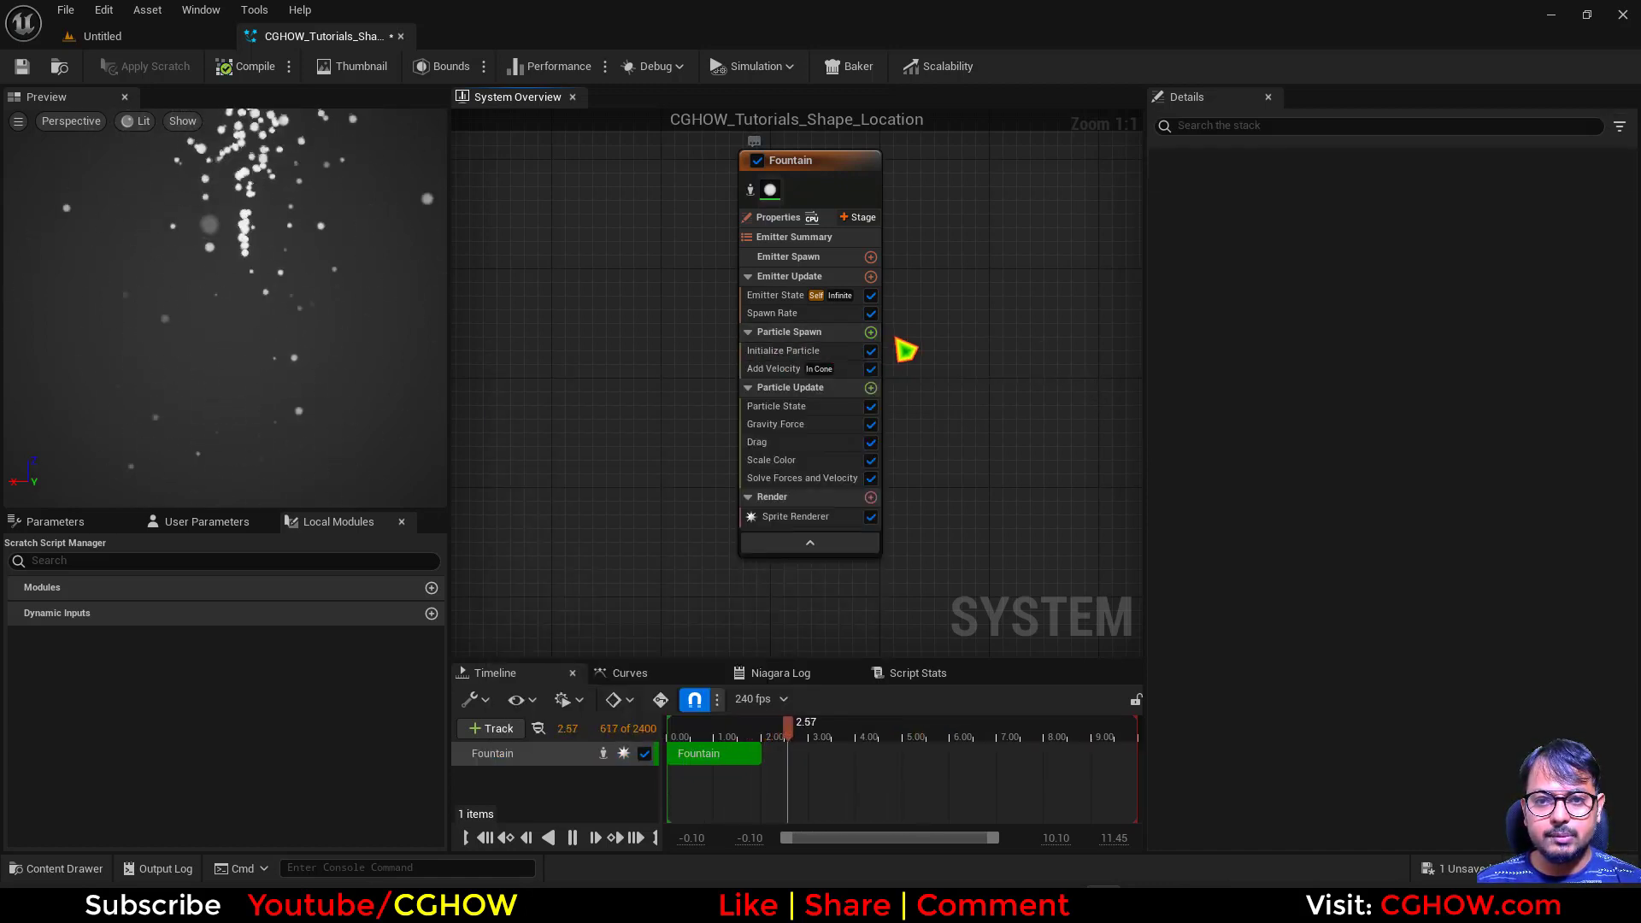
left_click(872, 333)
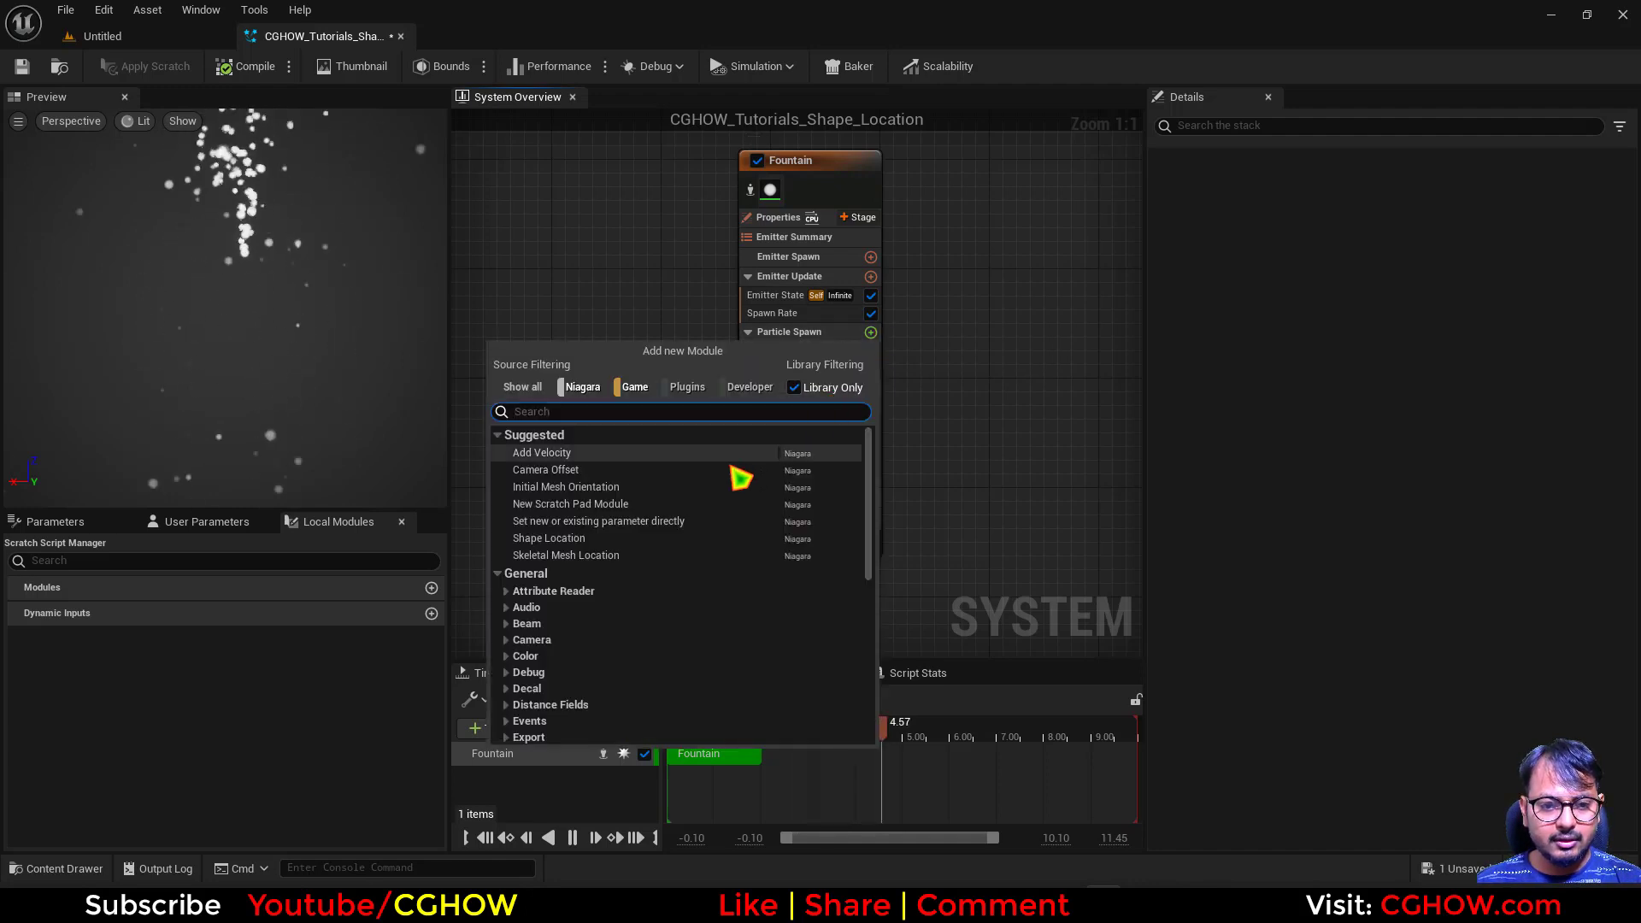
type("sha")
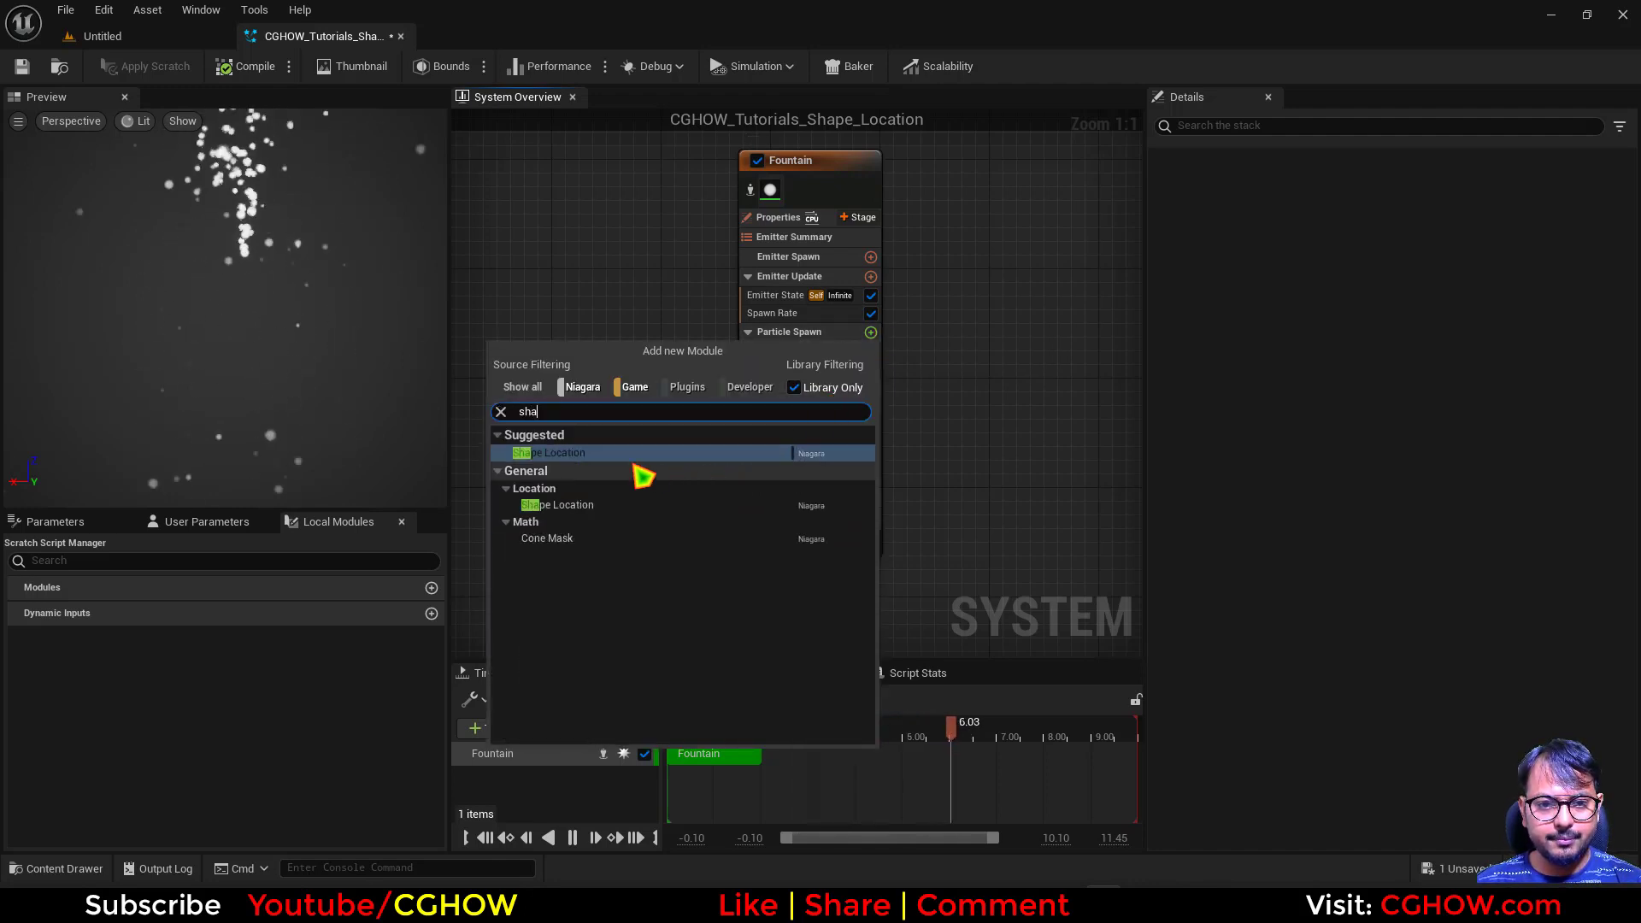
left_click(590, 454)
left_click_drag(782, 391, 780, 373)
right_click_drag(666, 430, 666, 446)
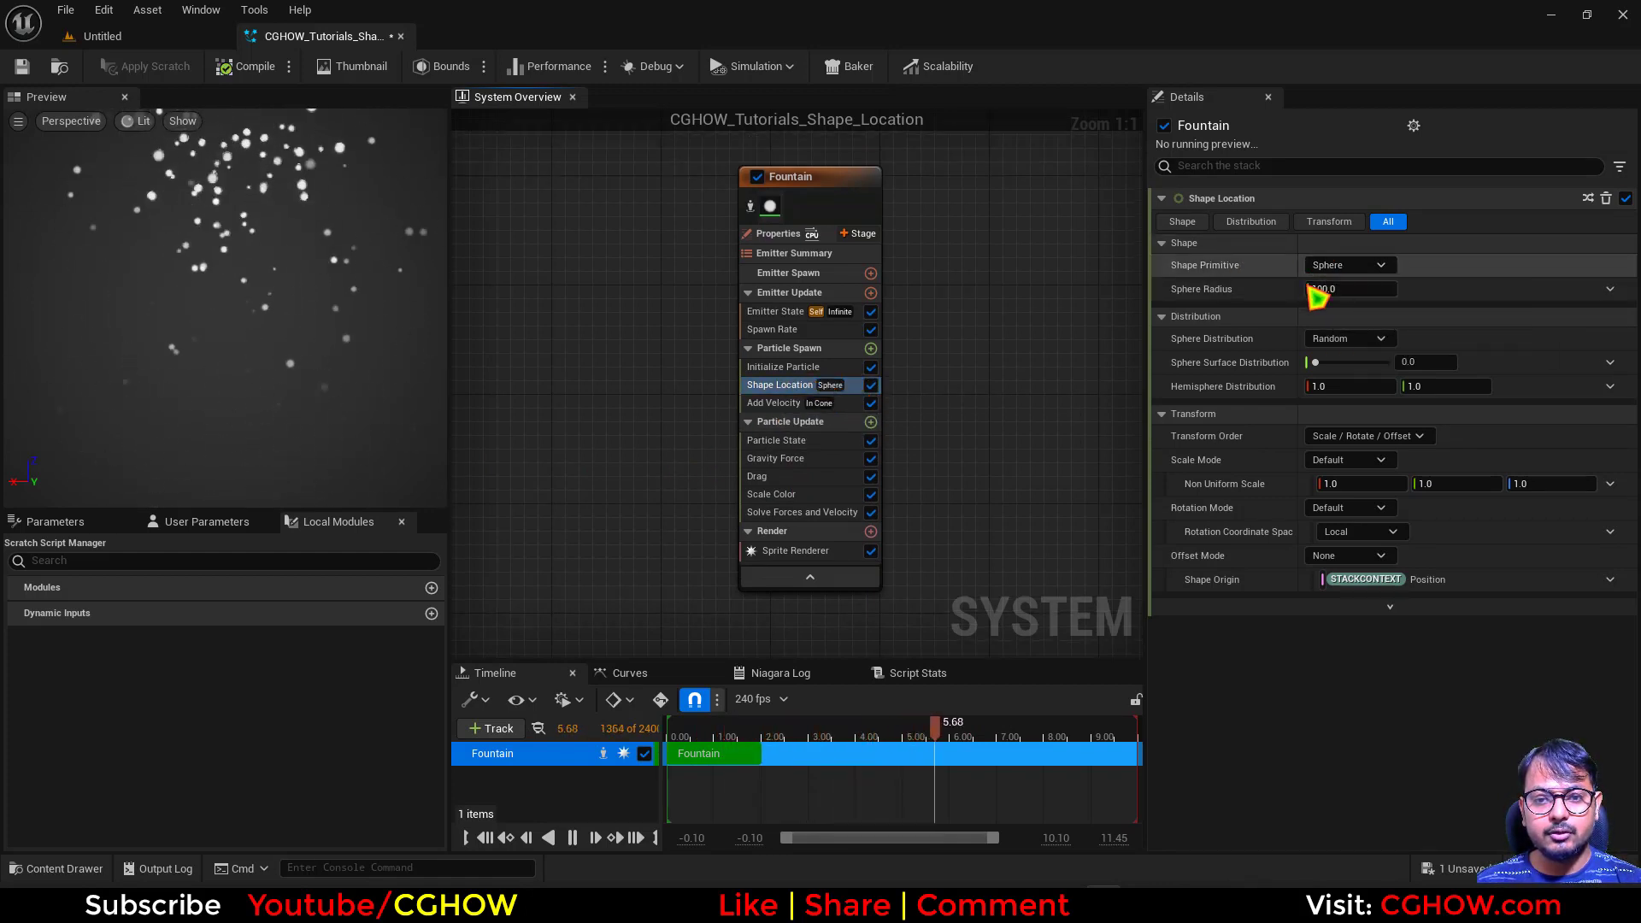
Delete the Add Velocity and Gravity Force modules from the Fountain emitter.
left_click(777, 405)
key("Delete")
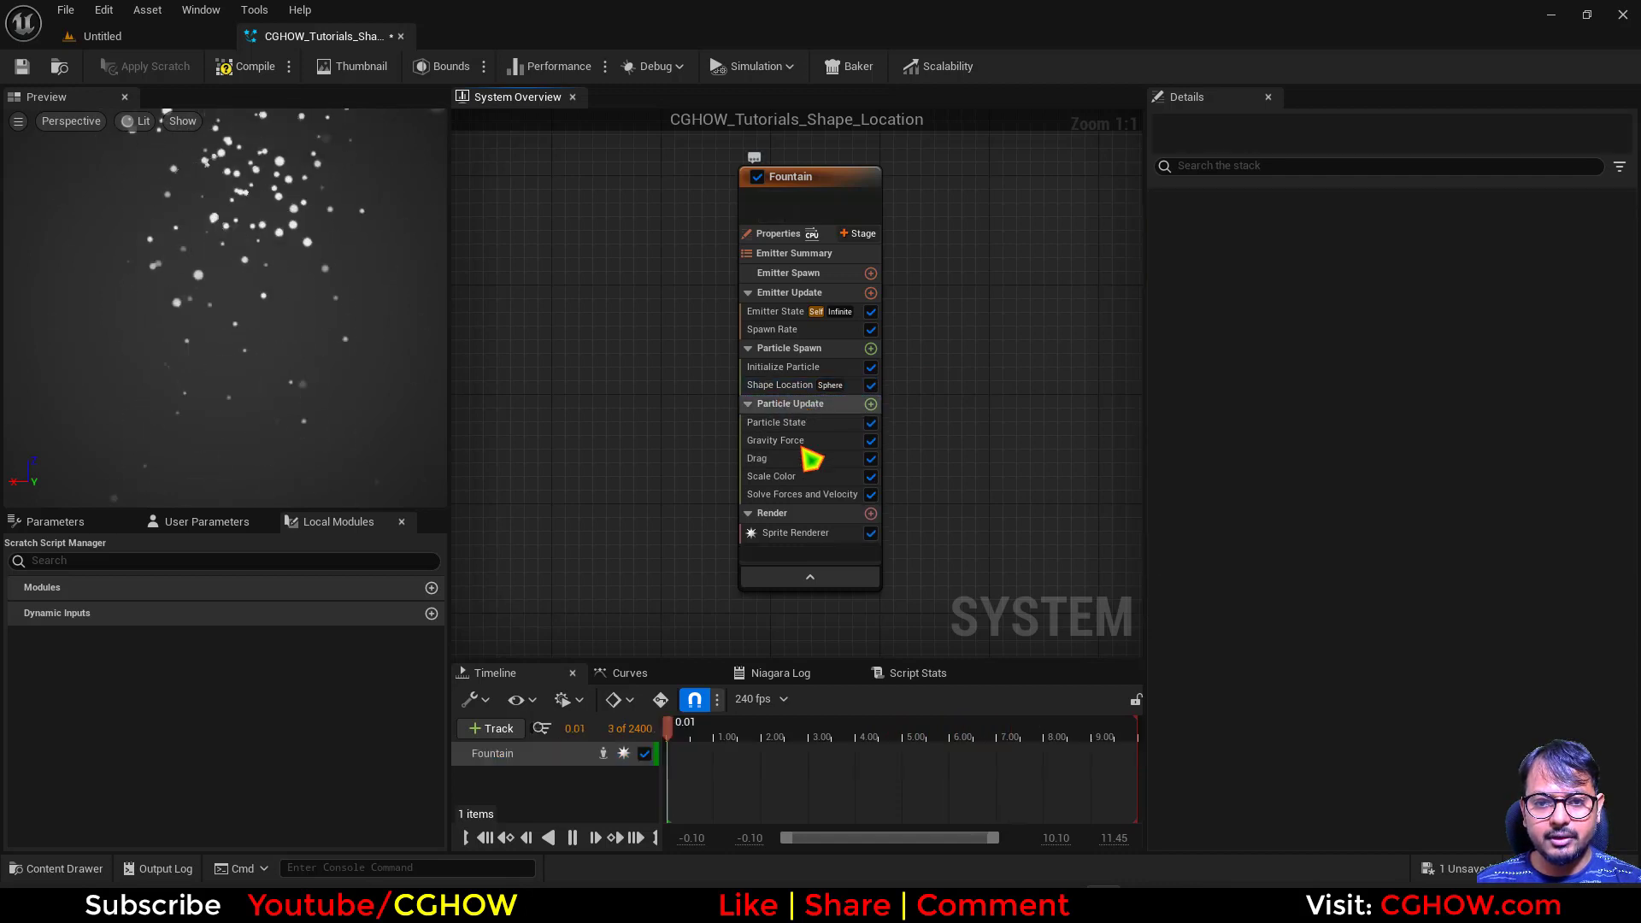
left_click(802, 443)
key("Delete")
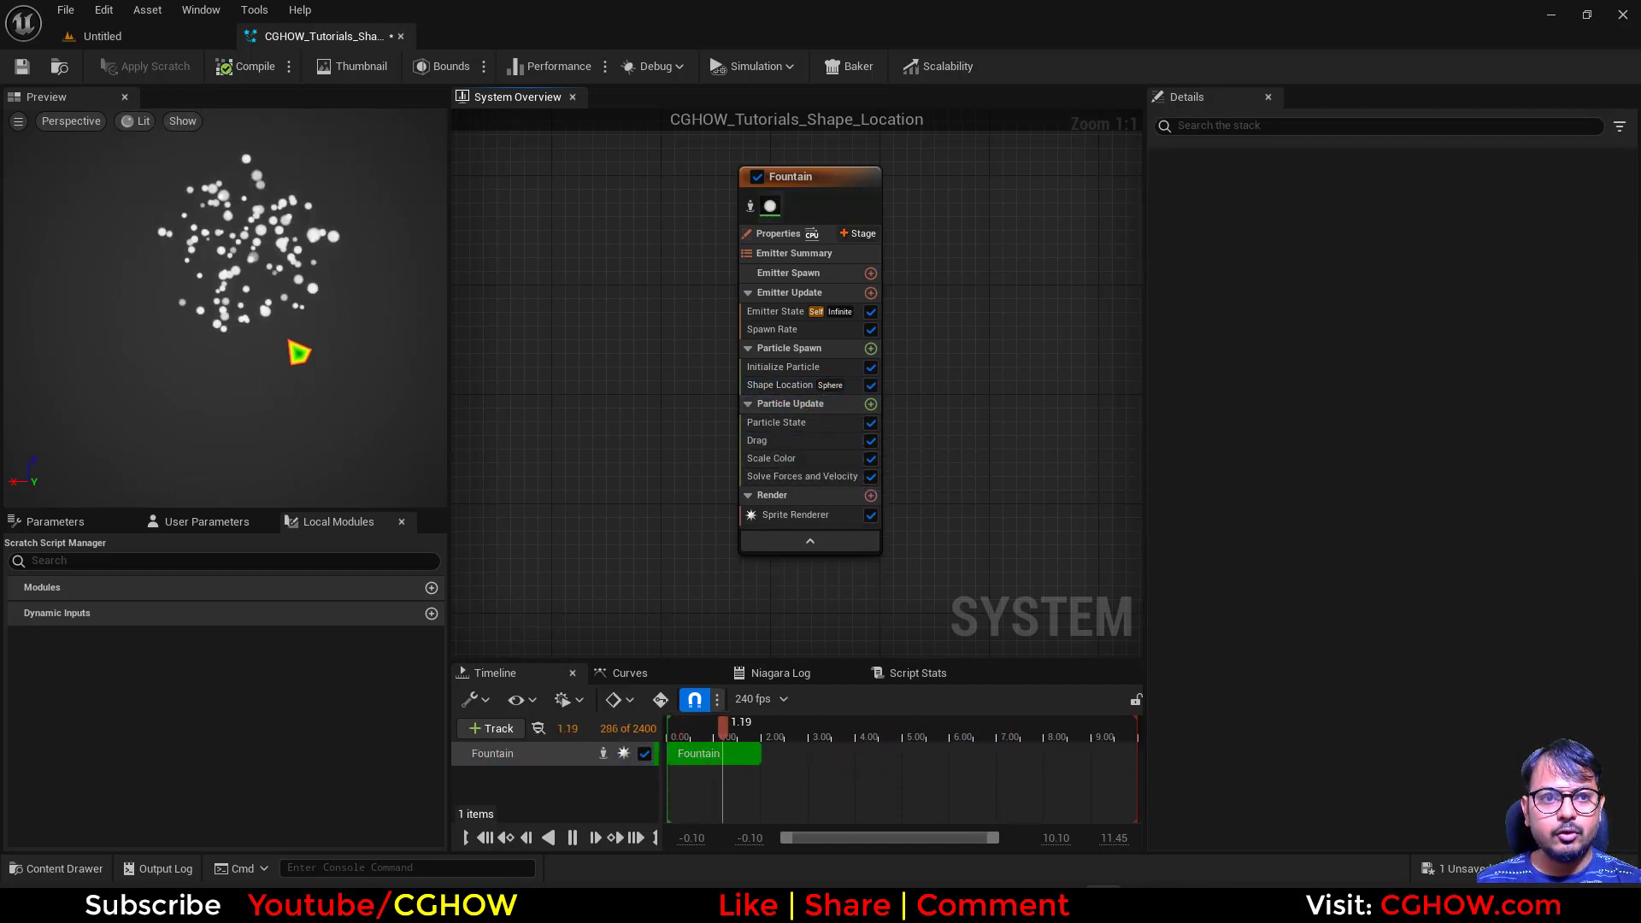
left_click_drag(254, 305, 215, 341)
Try larger Sphere Radius values up to 200 in Shape Location and set the radius back to 100.
left_click(782, 388)
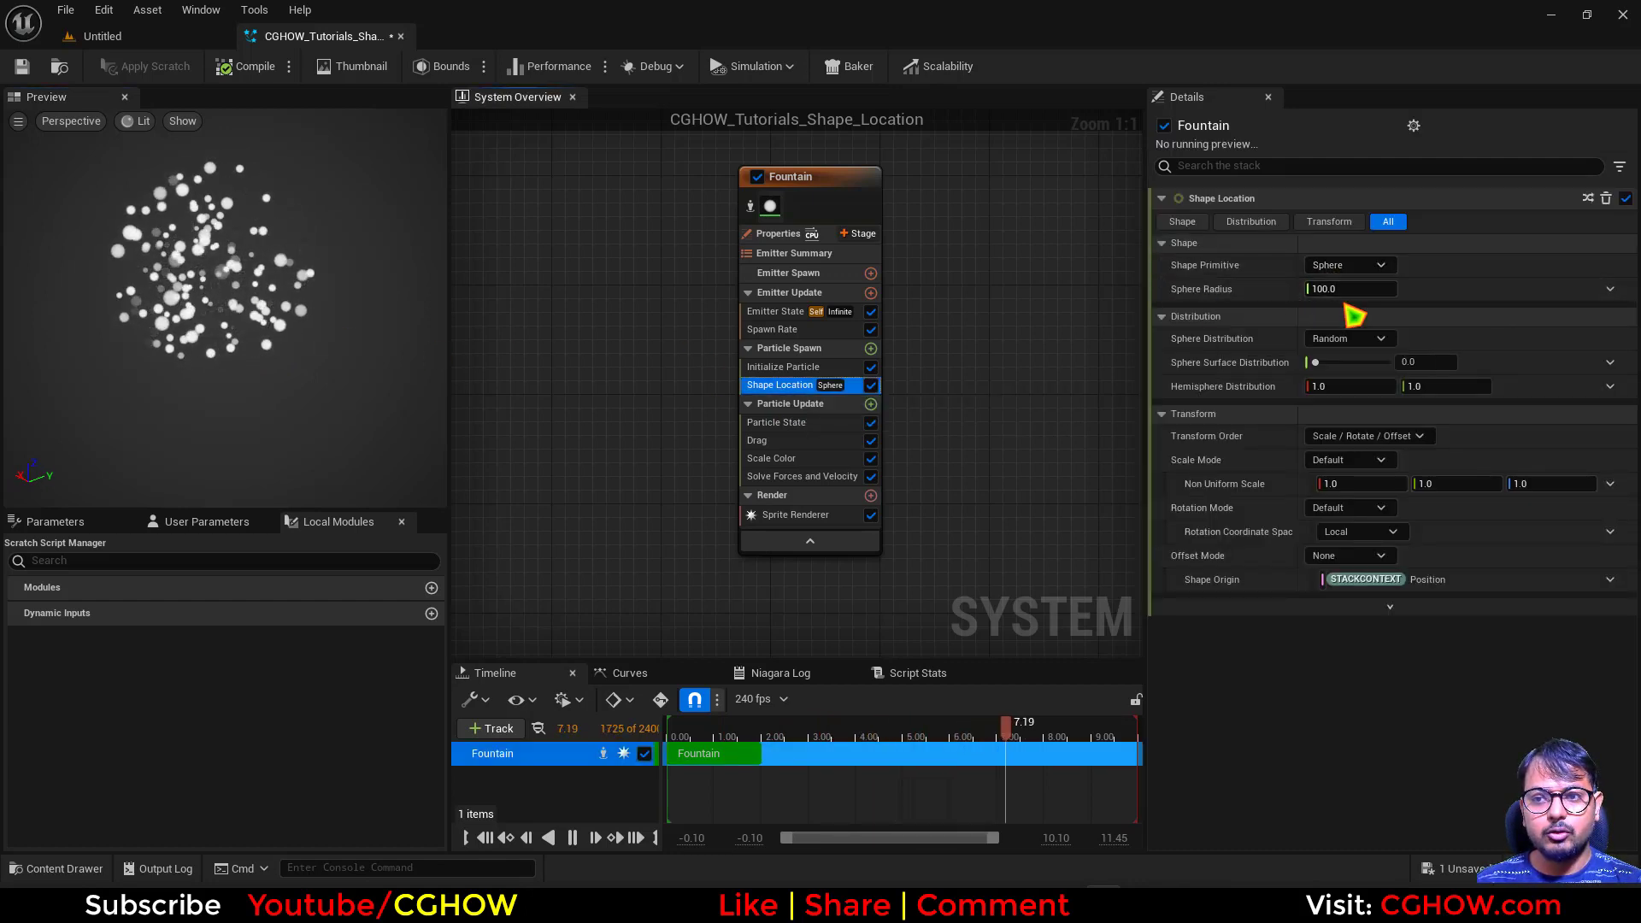
left_click_drag(1336, 293, 1376, 294)
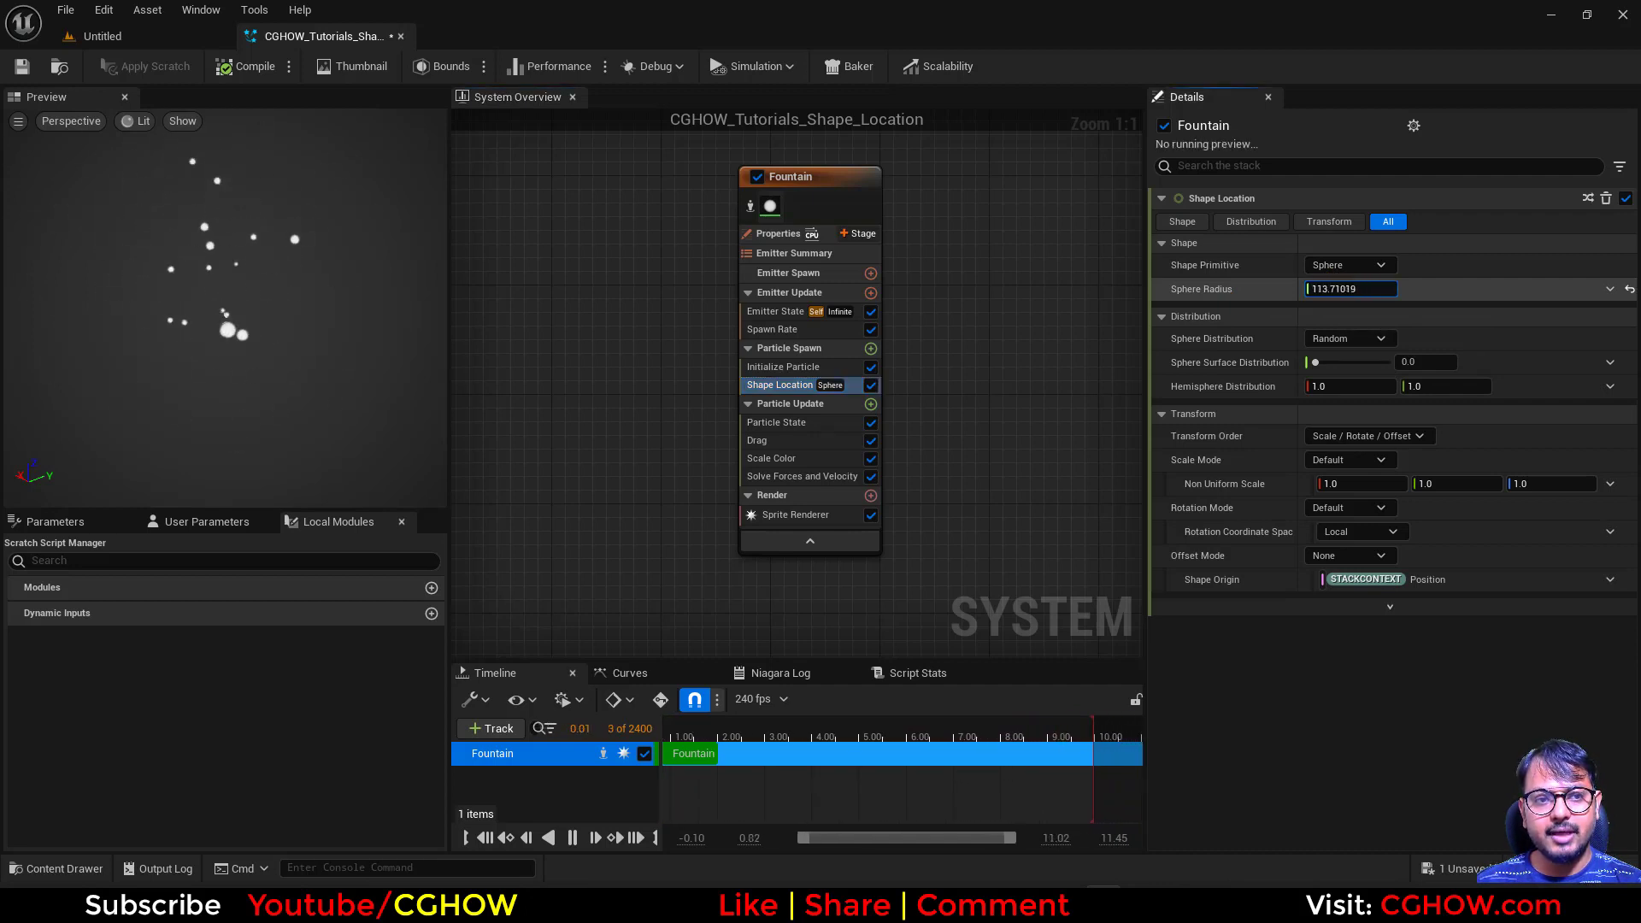
left_click(1353, 290)
type("10")
key("Return")
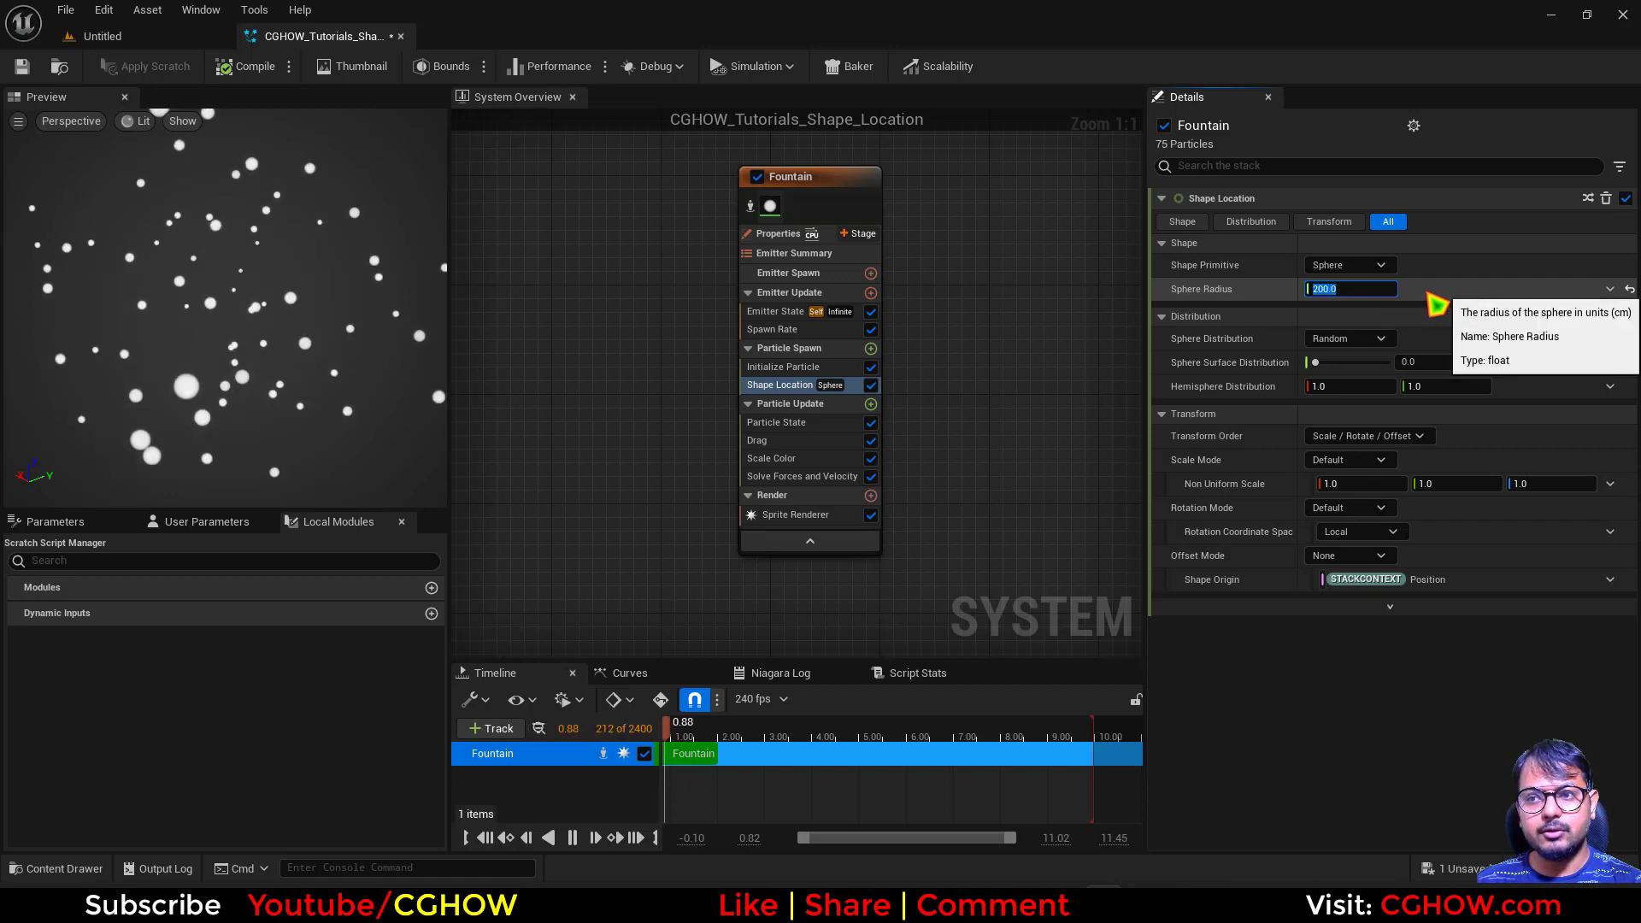
type("10")
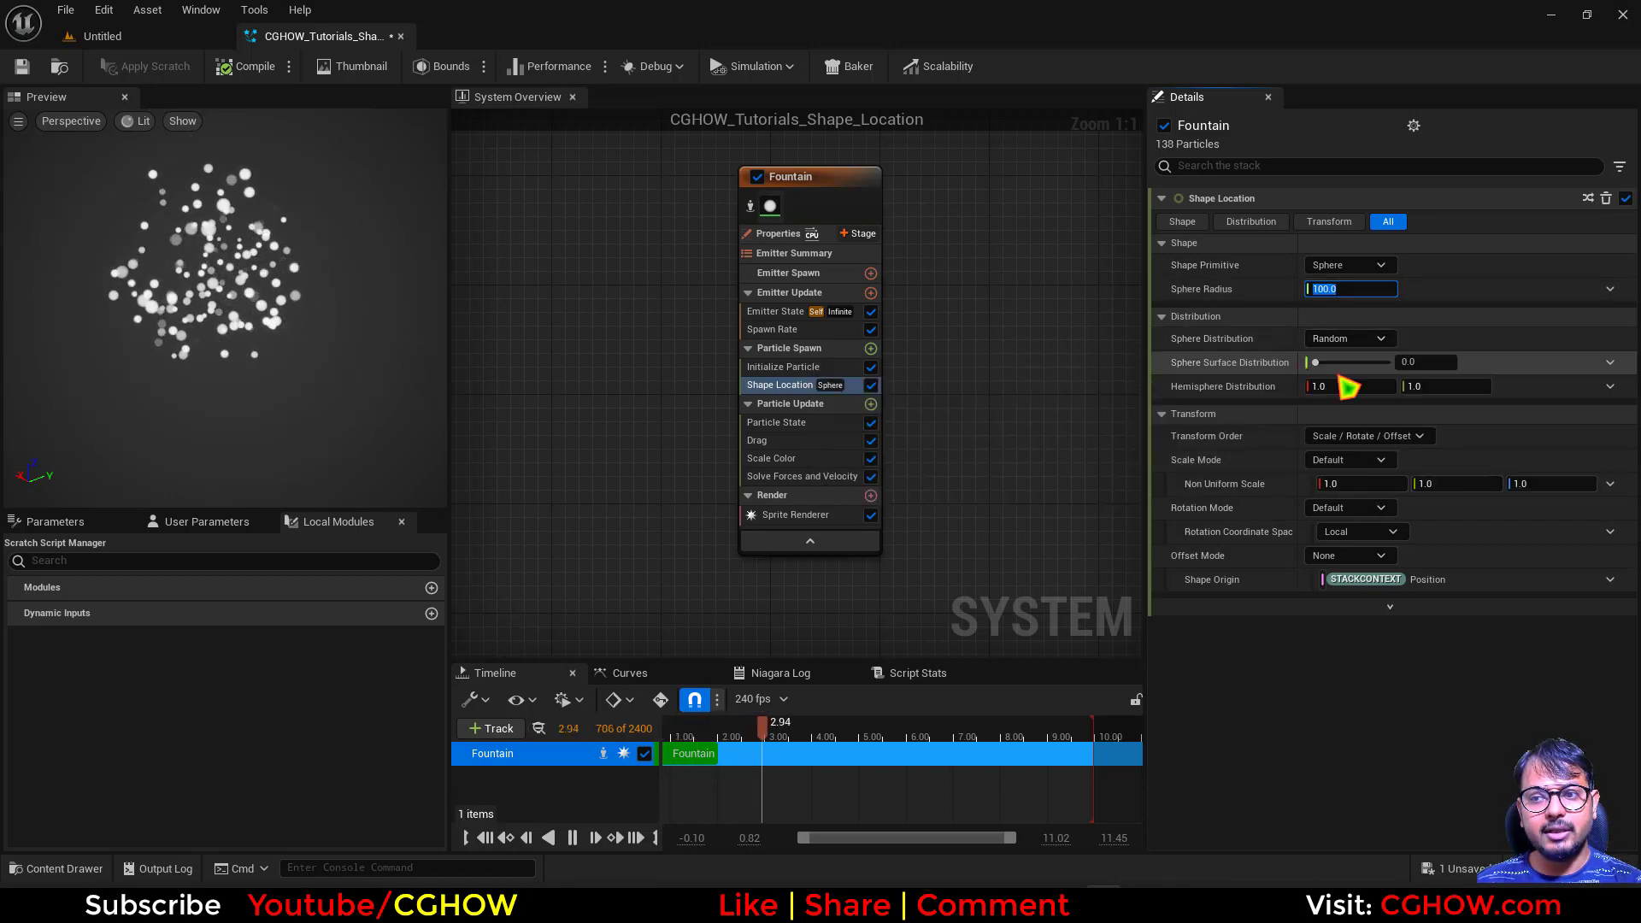
Check the engine version from the Untitled level editor and return to the Niagara system.
left_click(158, 38)
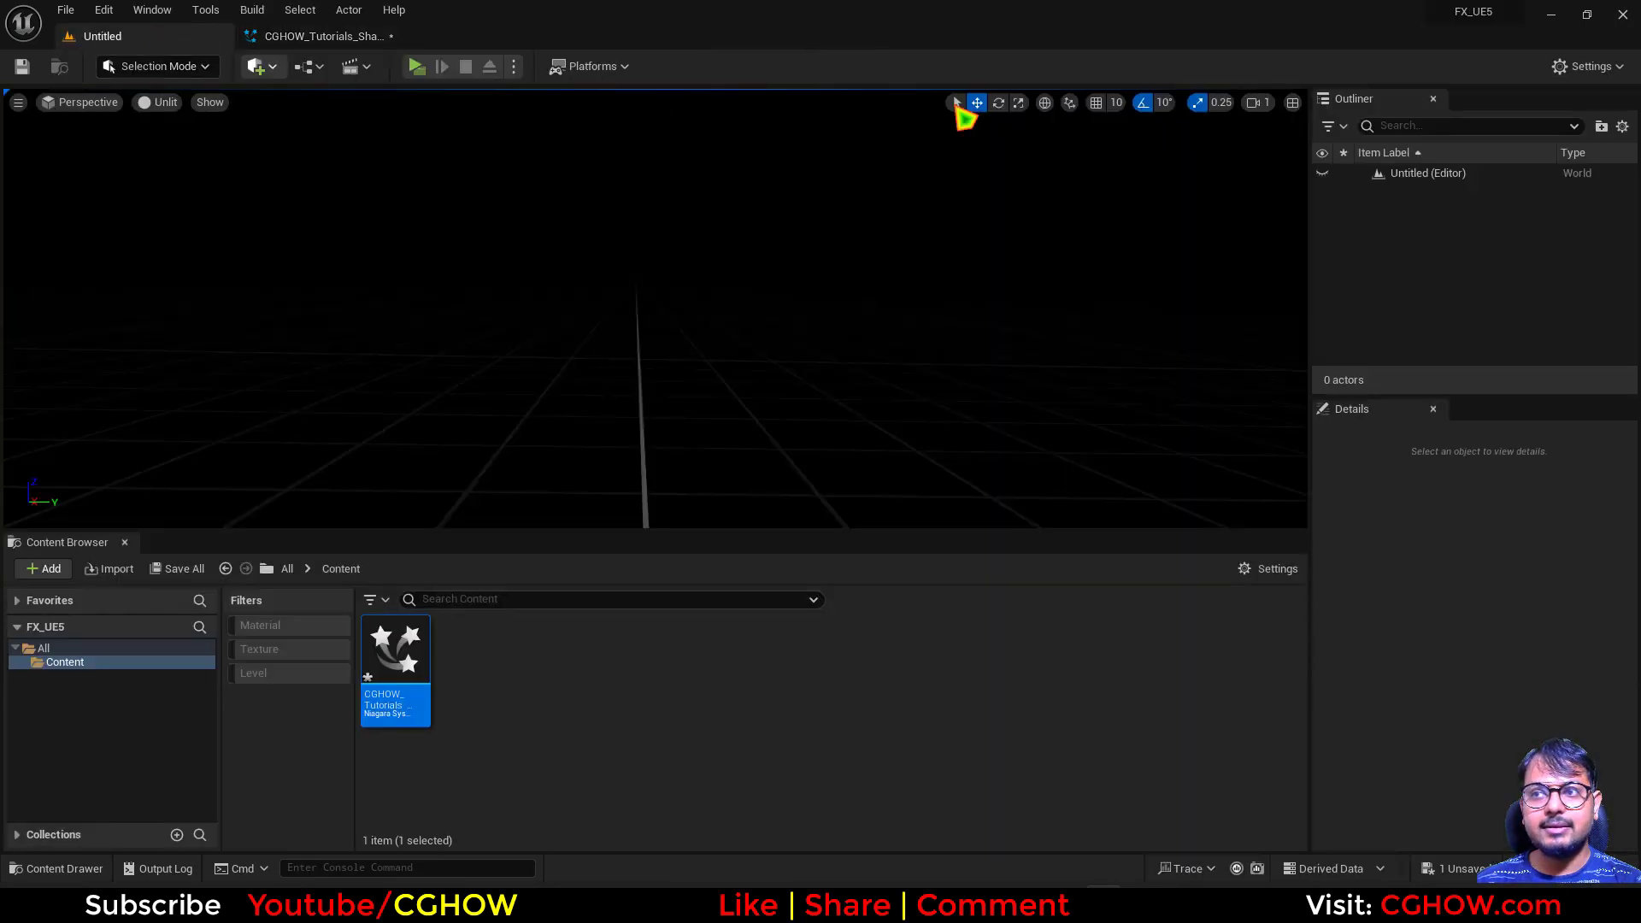
mouse_move(1498, 15)
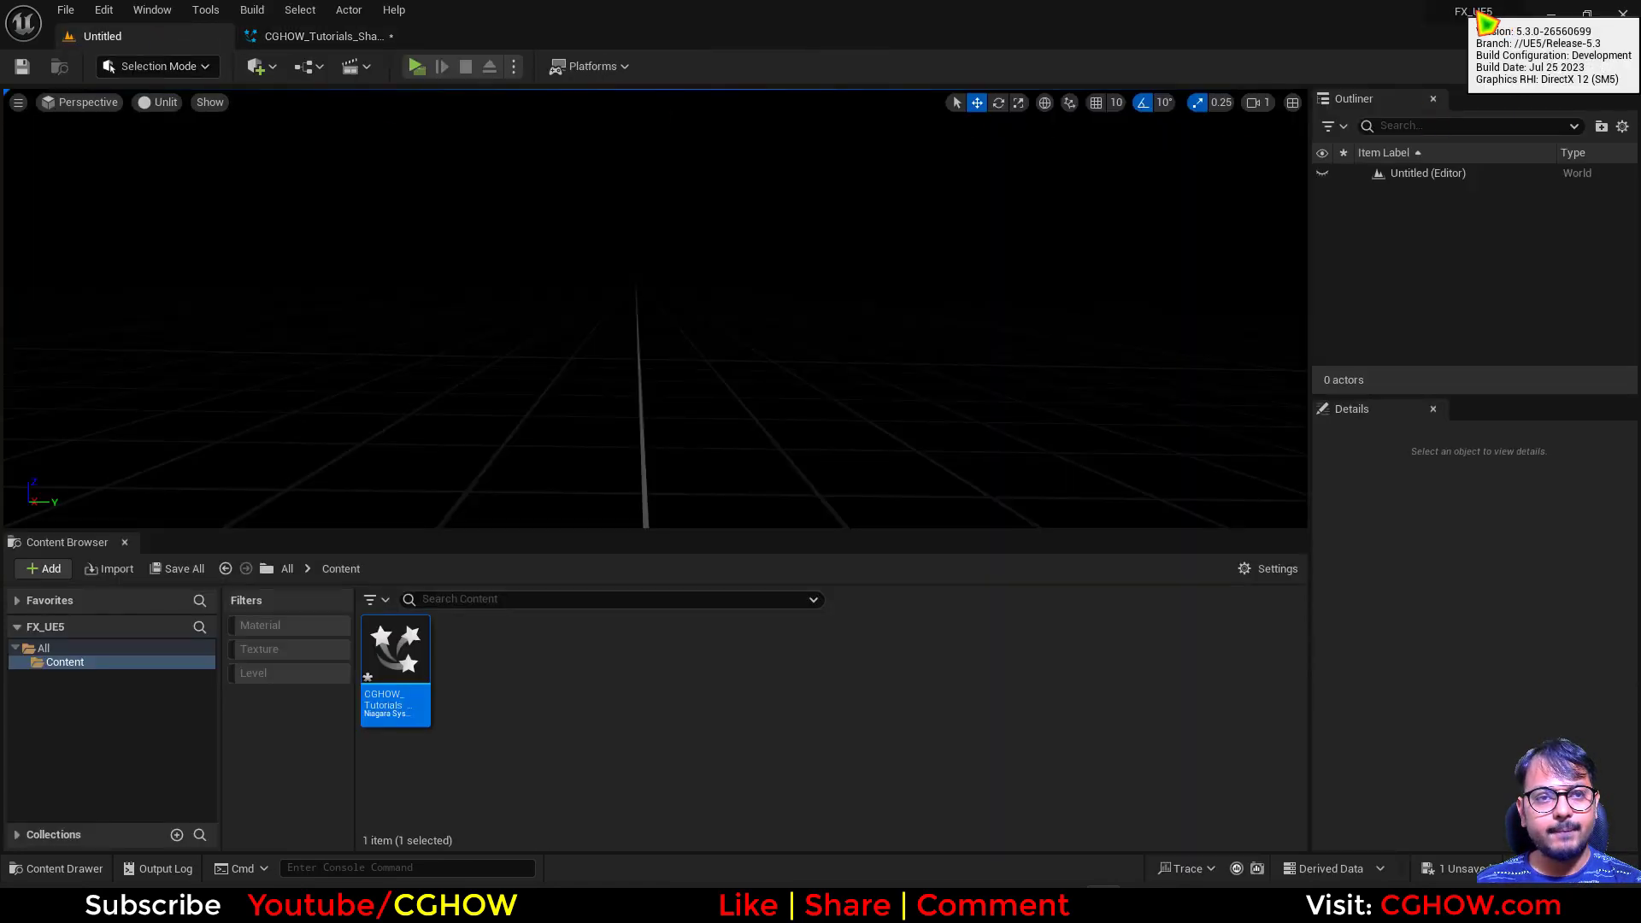
left_click(348, 38)
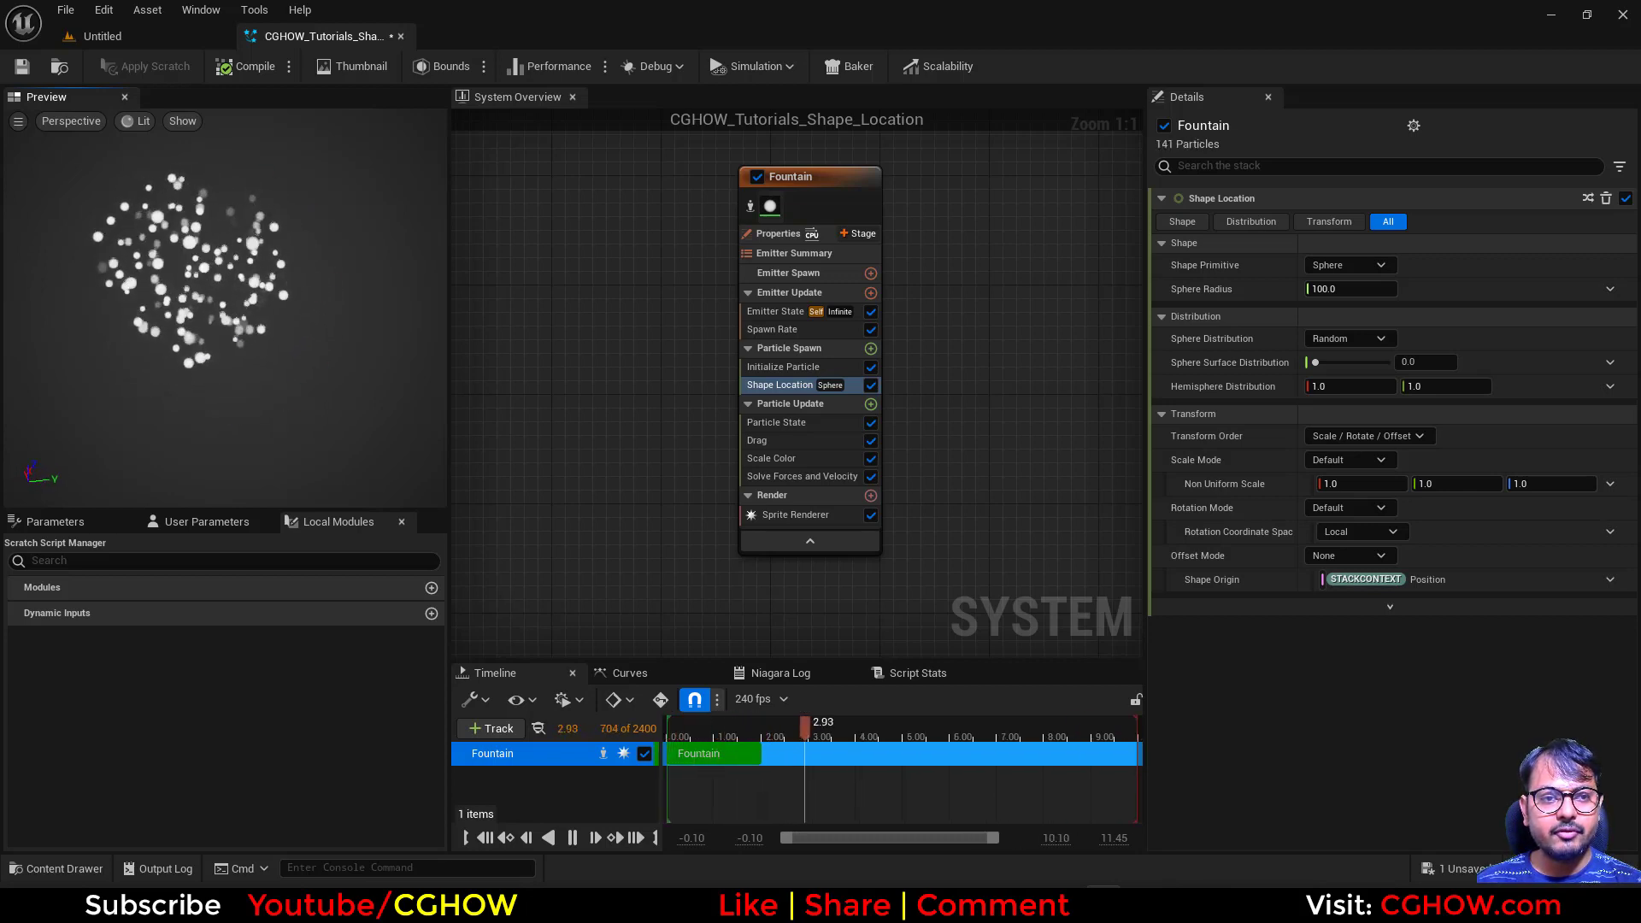
Set Shape Location's Sphere Surface Distribution to 1.0 and raise the emitter's Spawn Rate to about 752.
left_click(1386, 363)
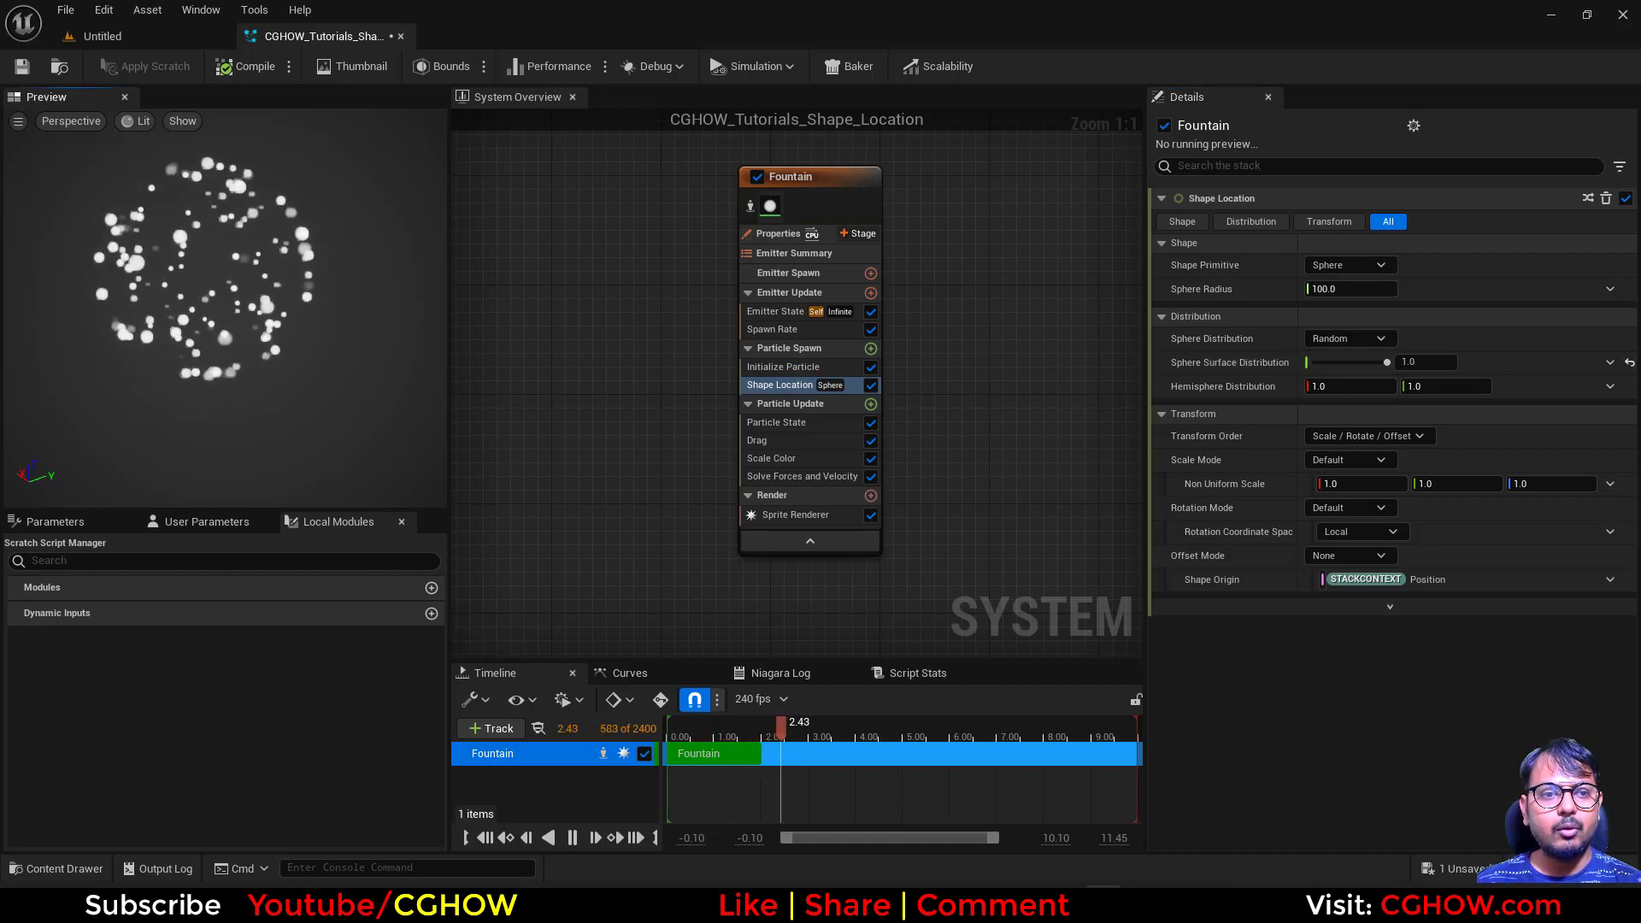
left_click(778, 330)
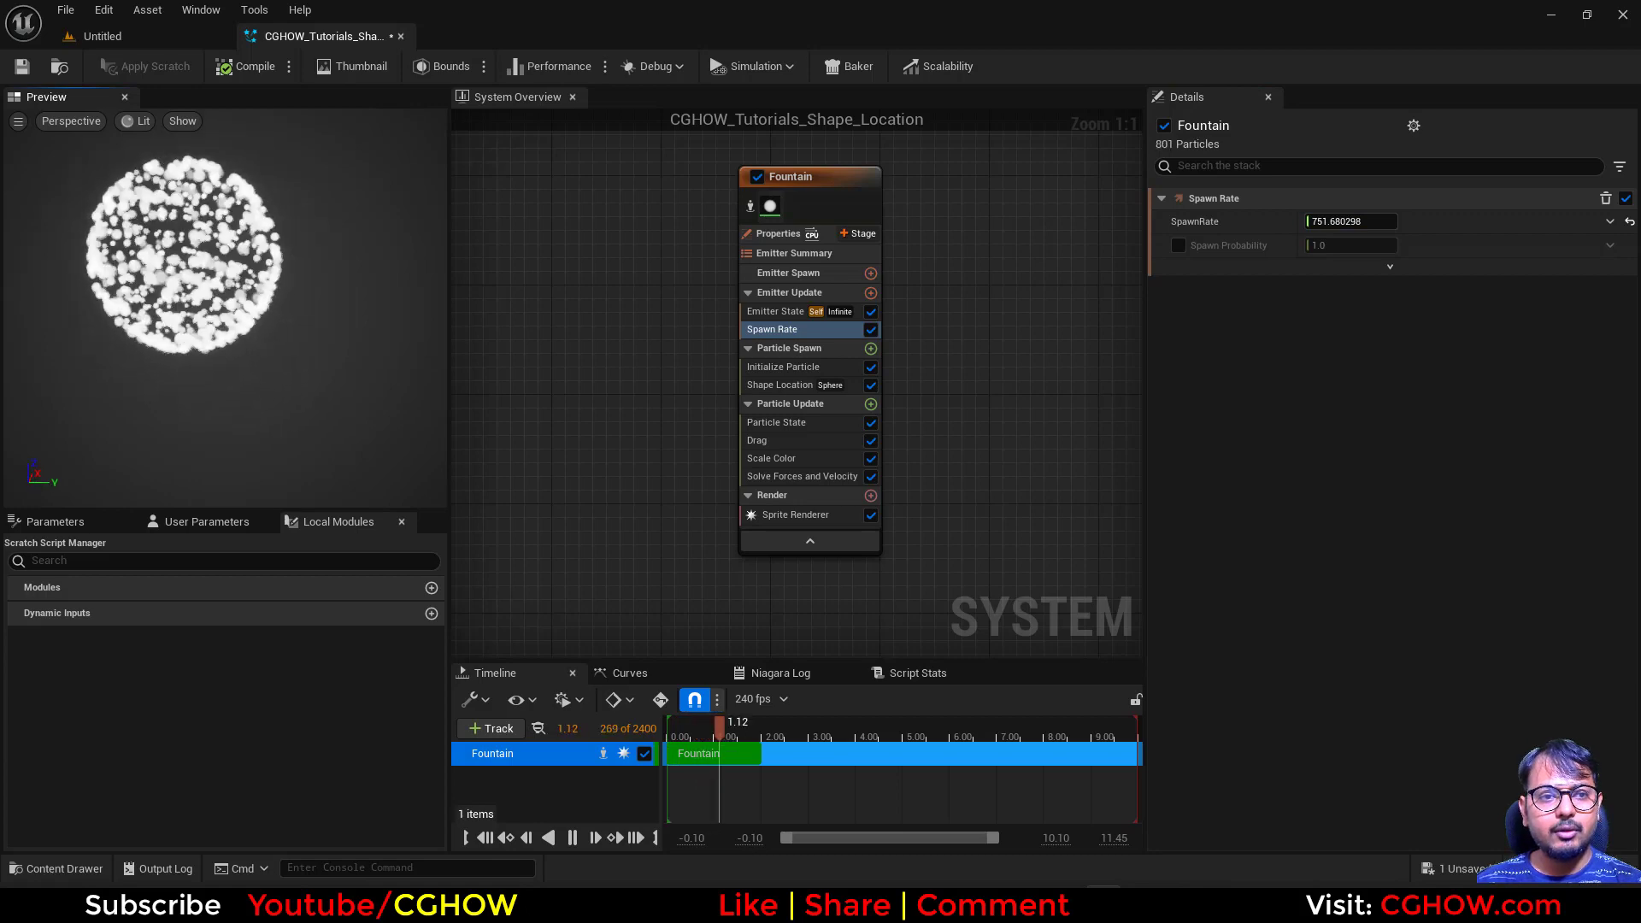
right_click_drag(221, 249, 228, 205)
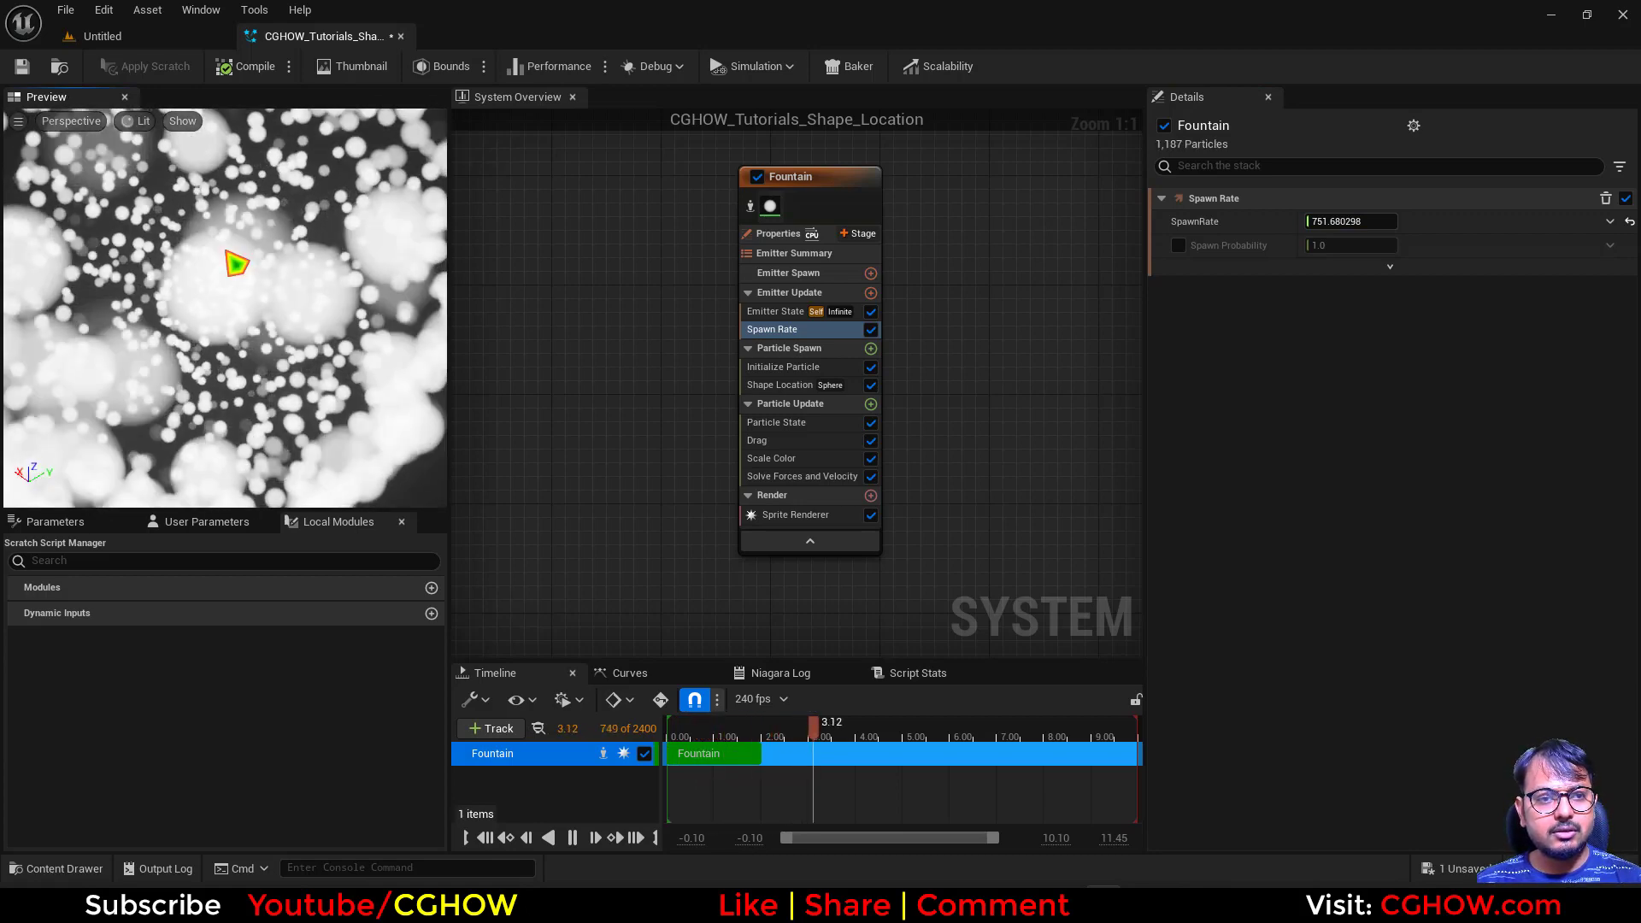
left_click_drag(229, 251, 257, 291)
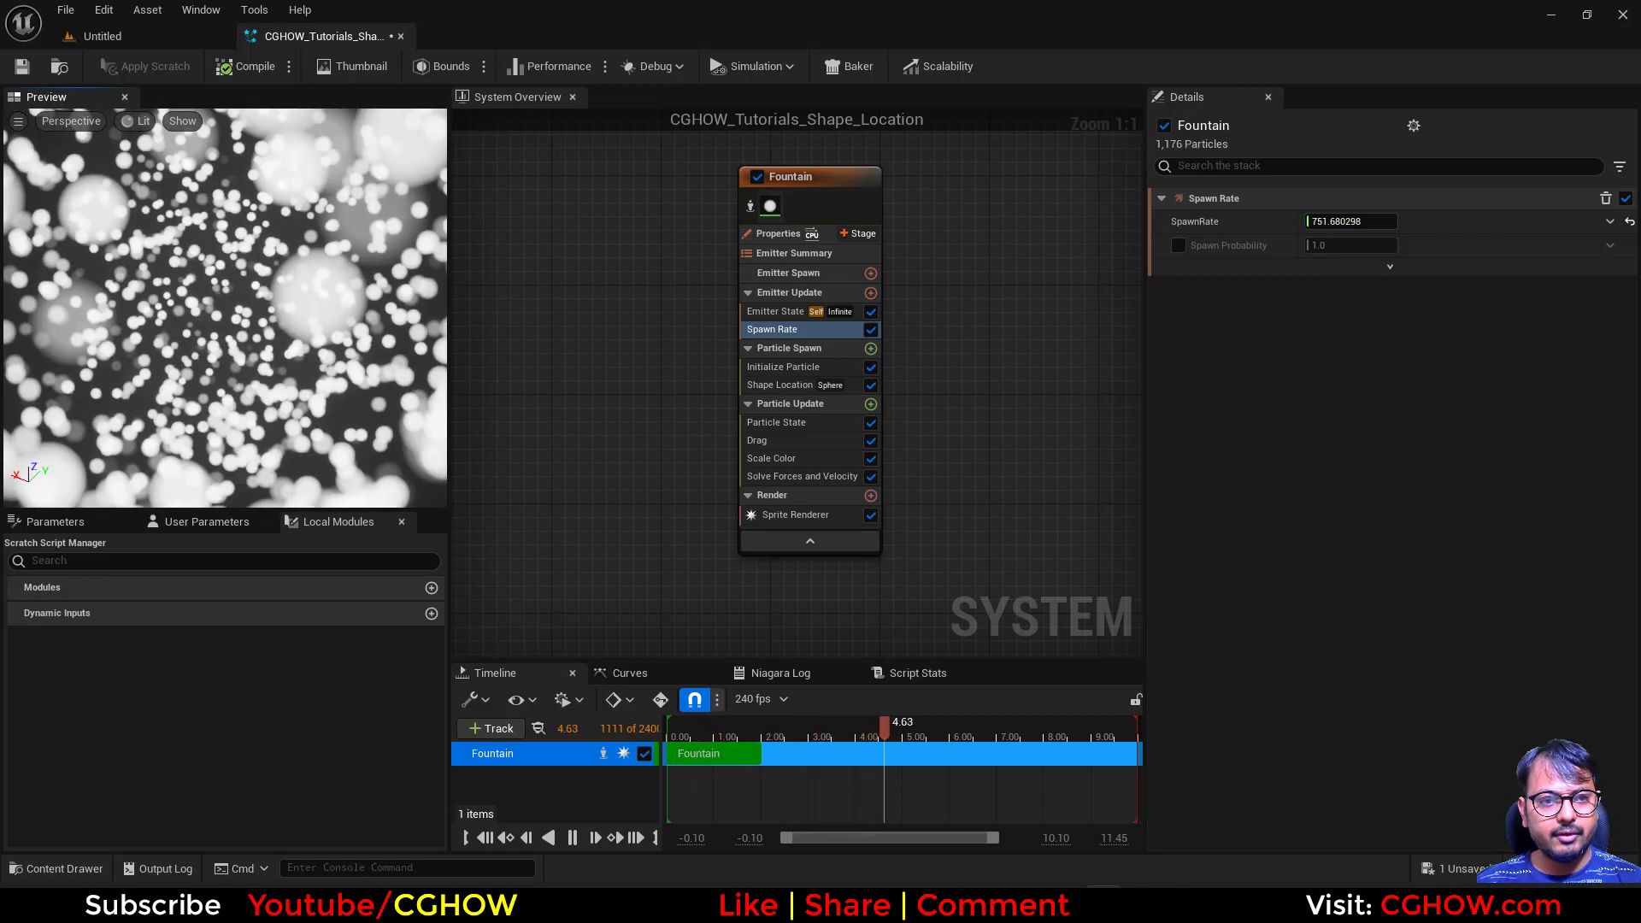
right_click_drag(256, 290, 248, 342)
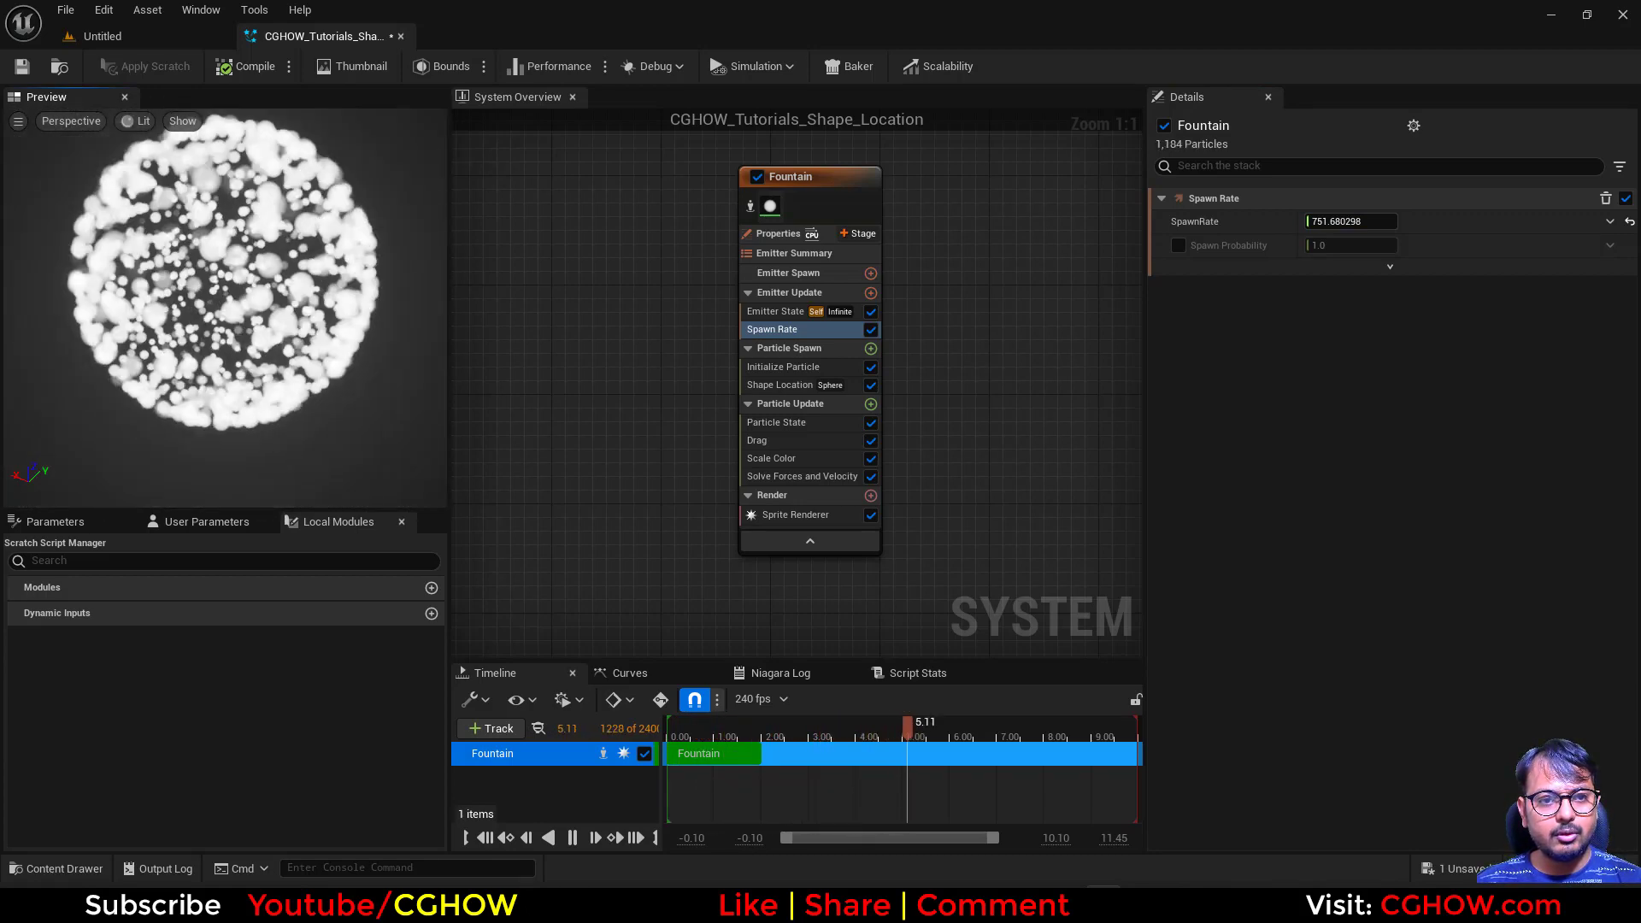
Set Shape Location's Hemisphere Distribution Y to 0.5 and compare Sphere Surface Distribution at 0.0 and 1.0.
left_click(778, 385)
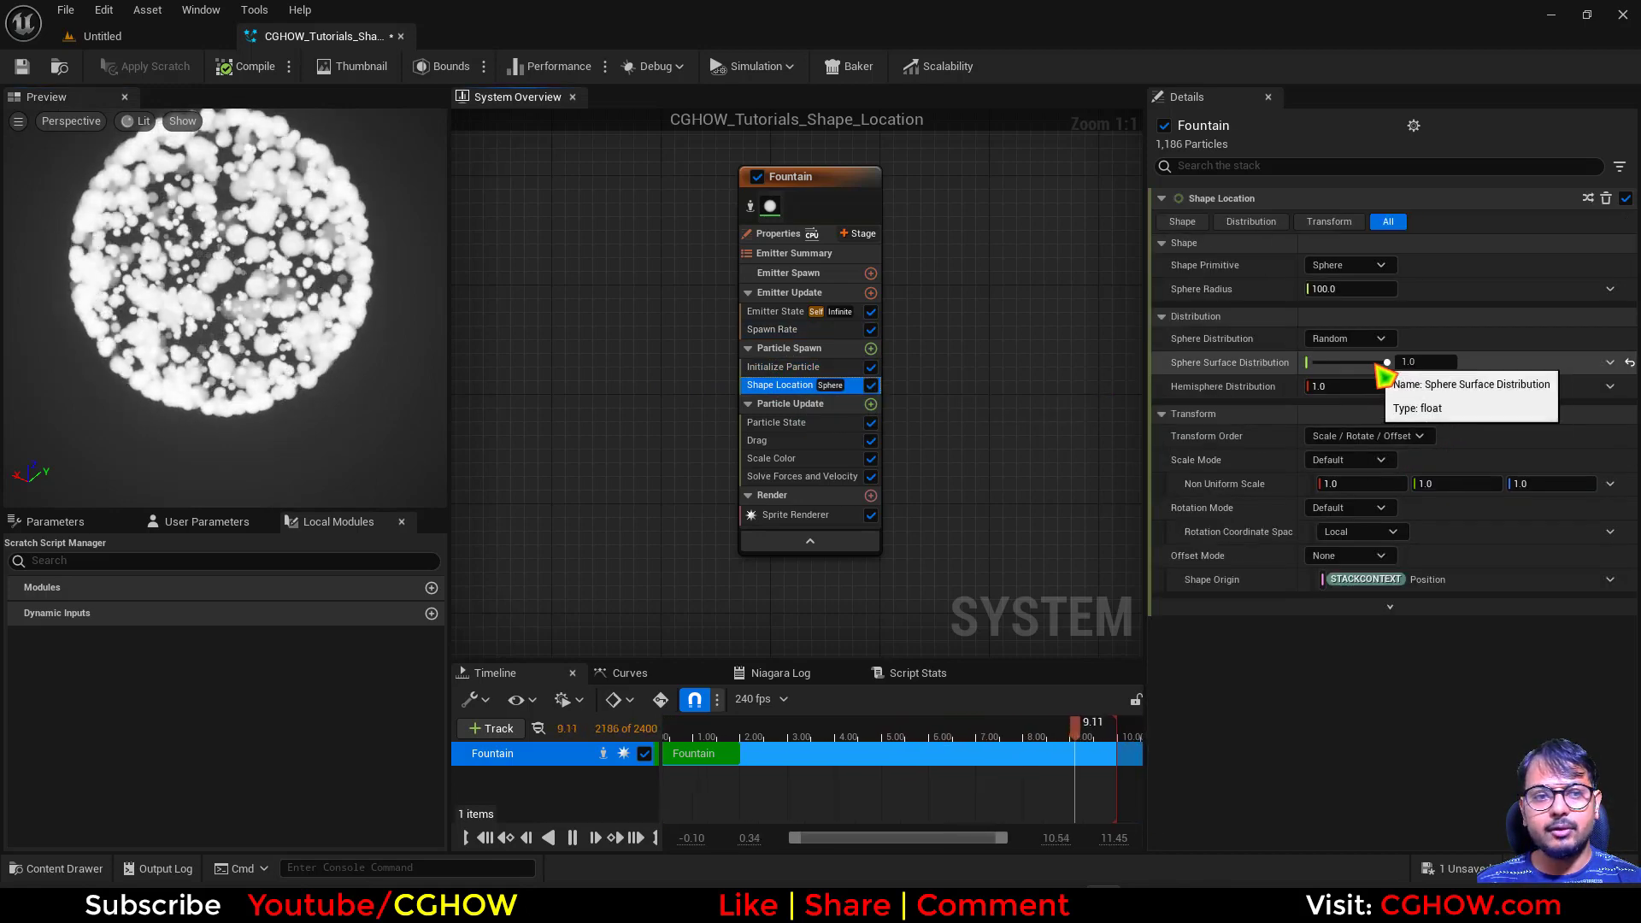
left_click_drag(1386, 363, 1457, 359)
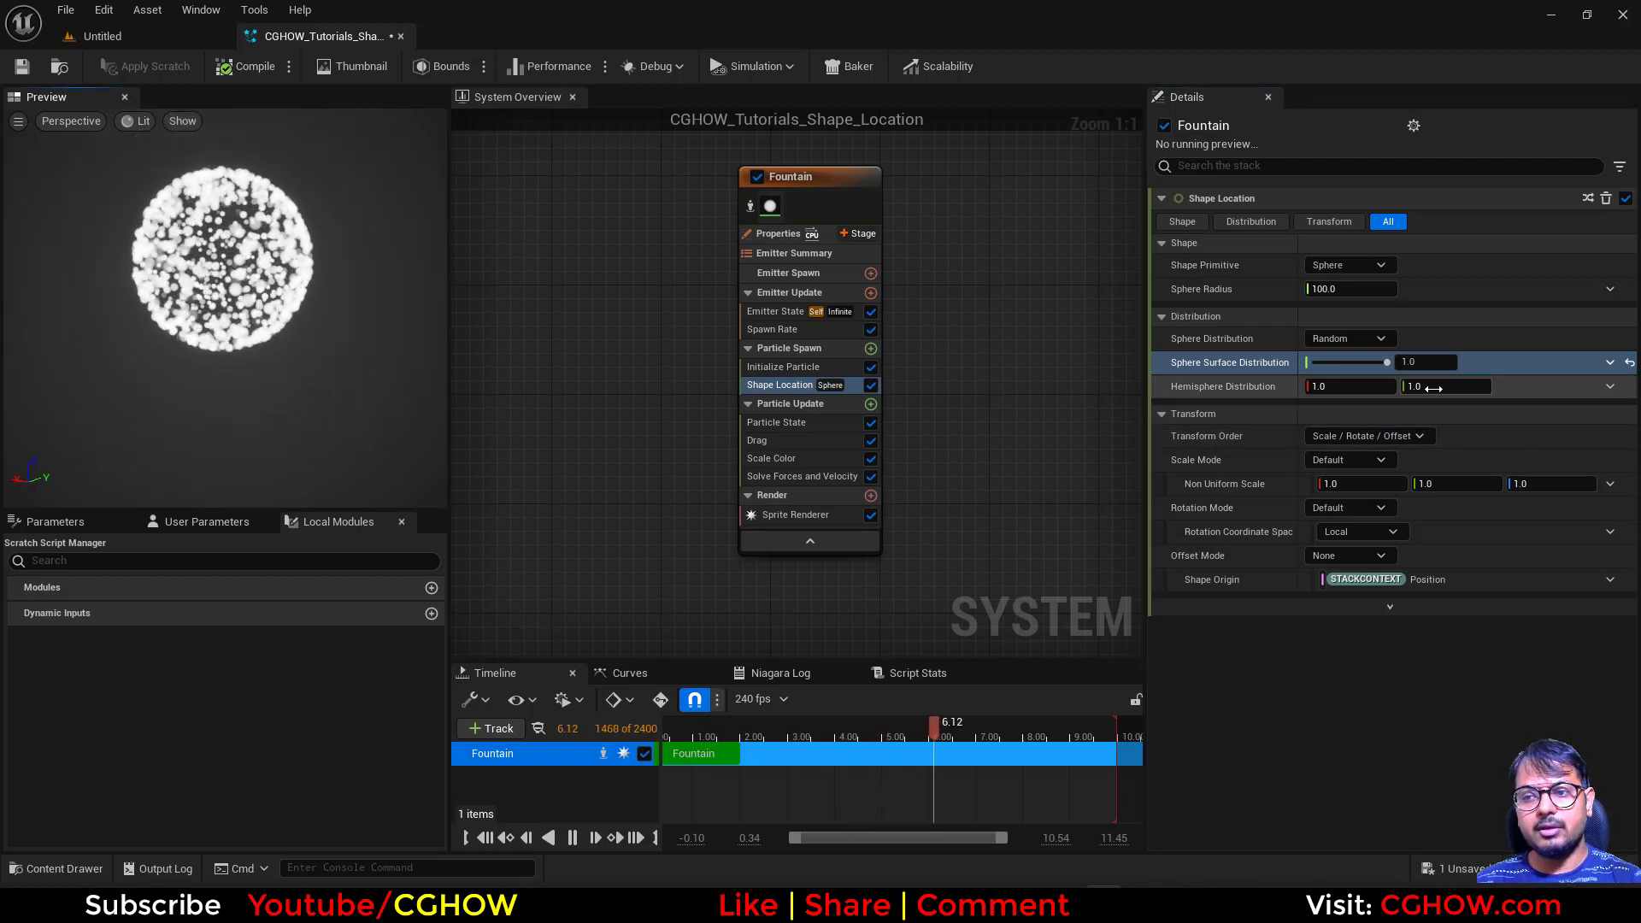
key("Return")
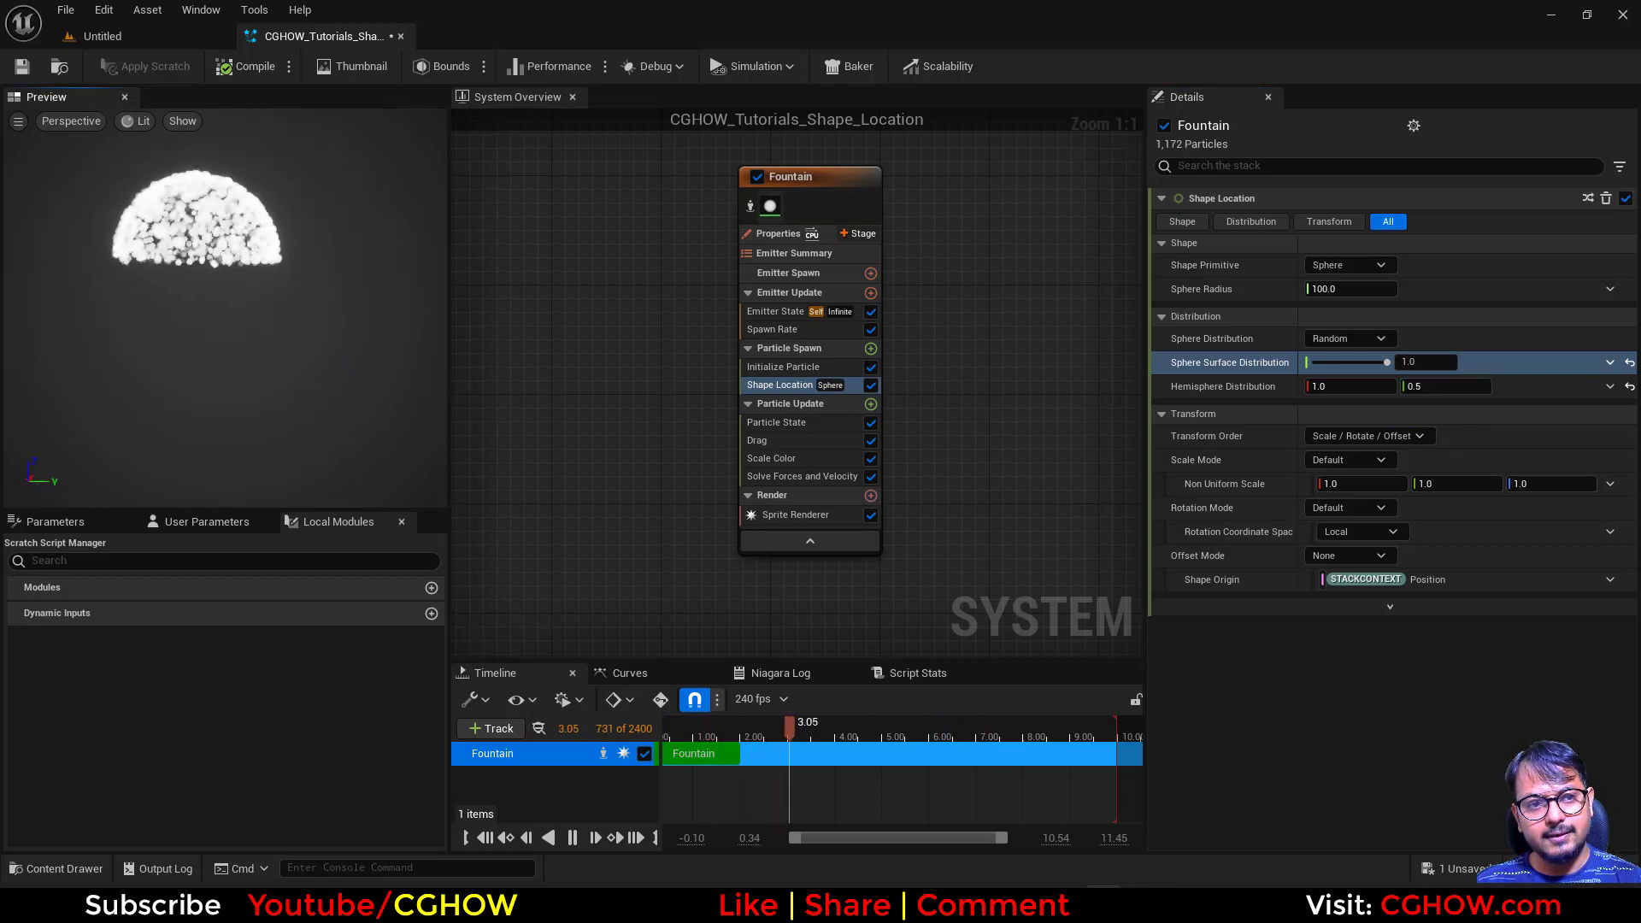
left_click_drag(1388, 364, 1167, 362)
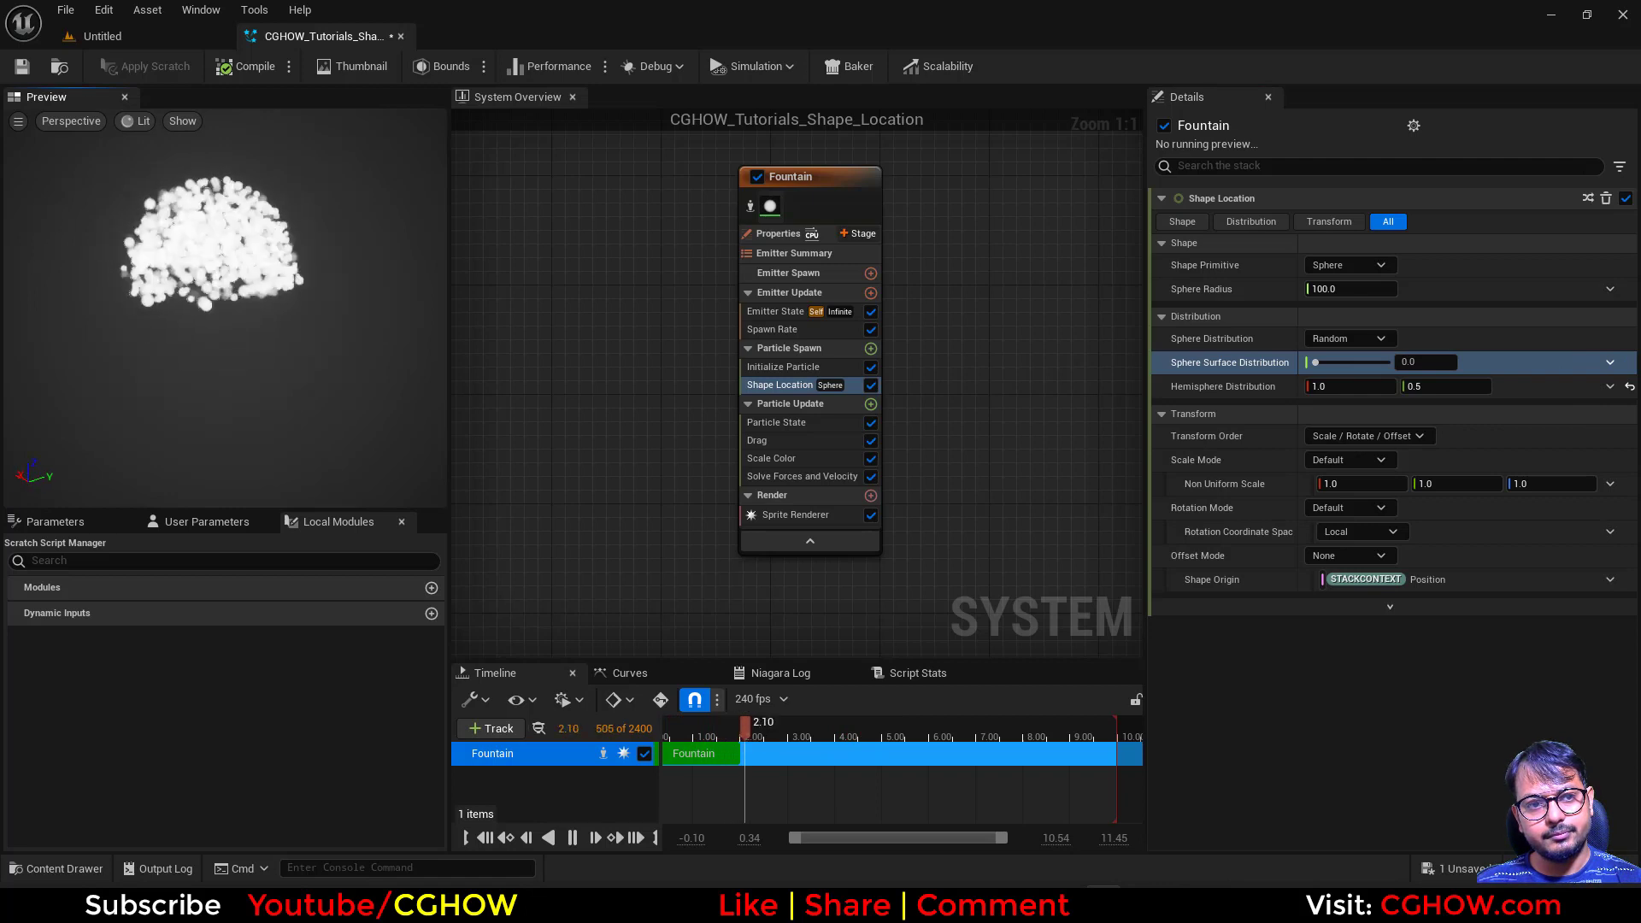
left_click_drag(1317, 363, 1394, 364)
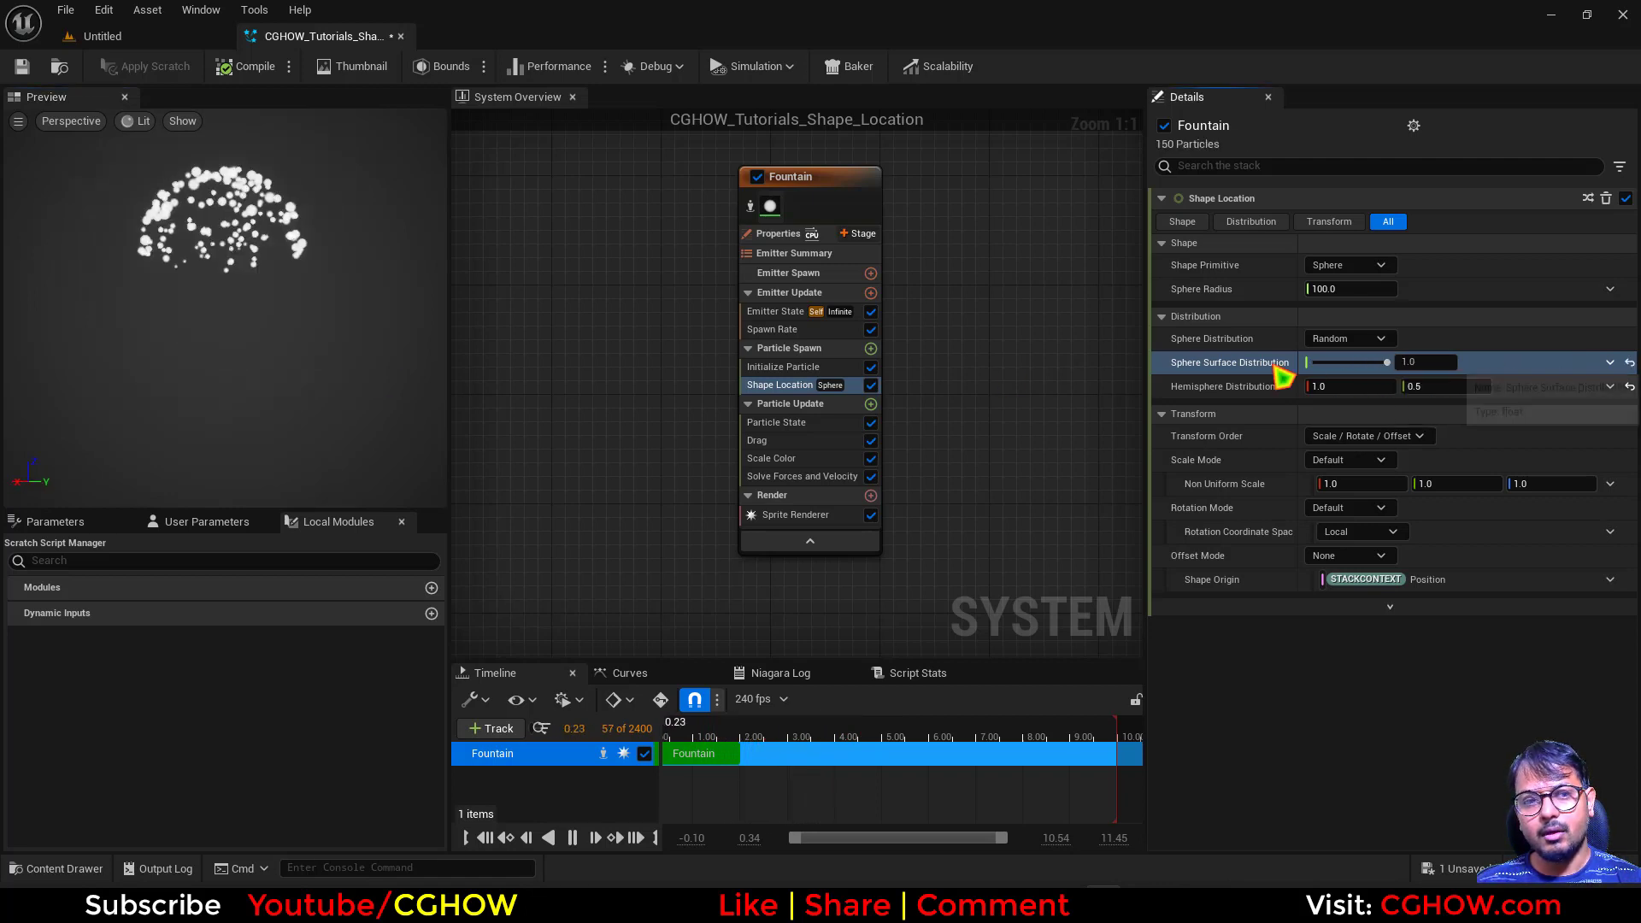
Try 0.2 and 0.8 as the Hemisphere Distribution Y value.
left_click(1438, 387)
type("0.2")
key("Return")
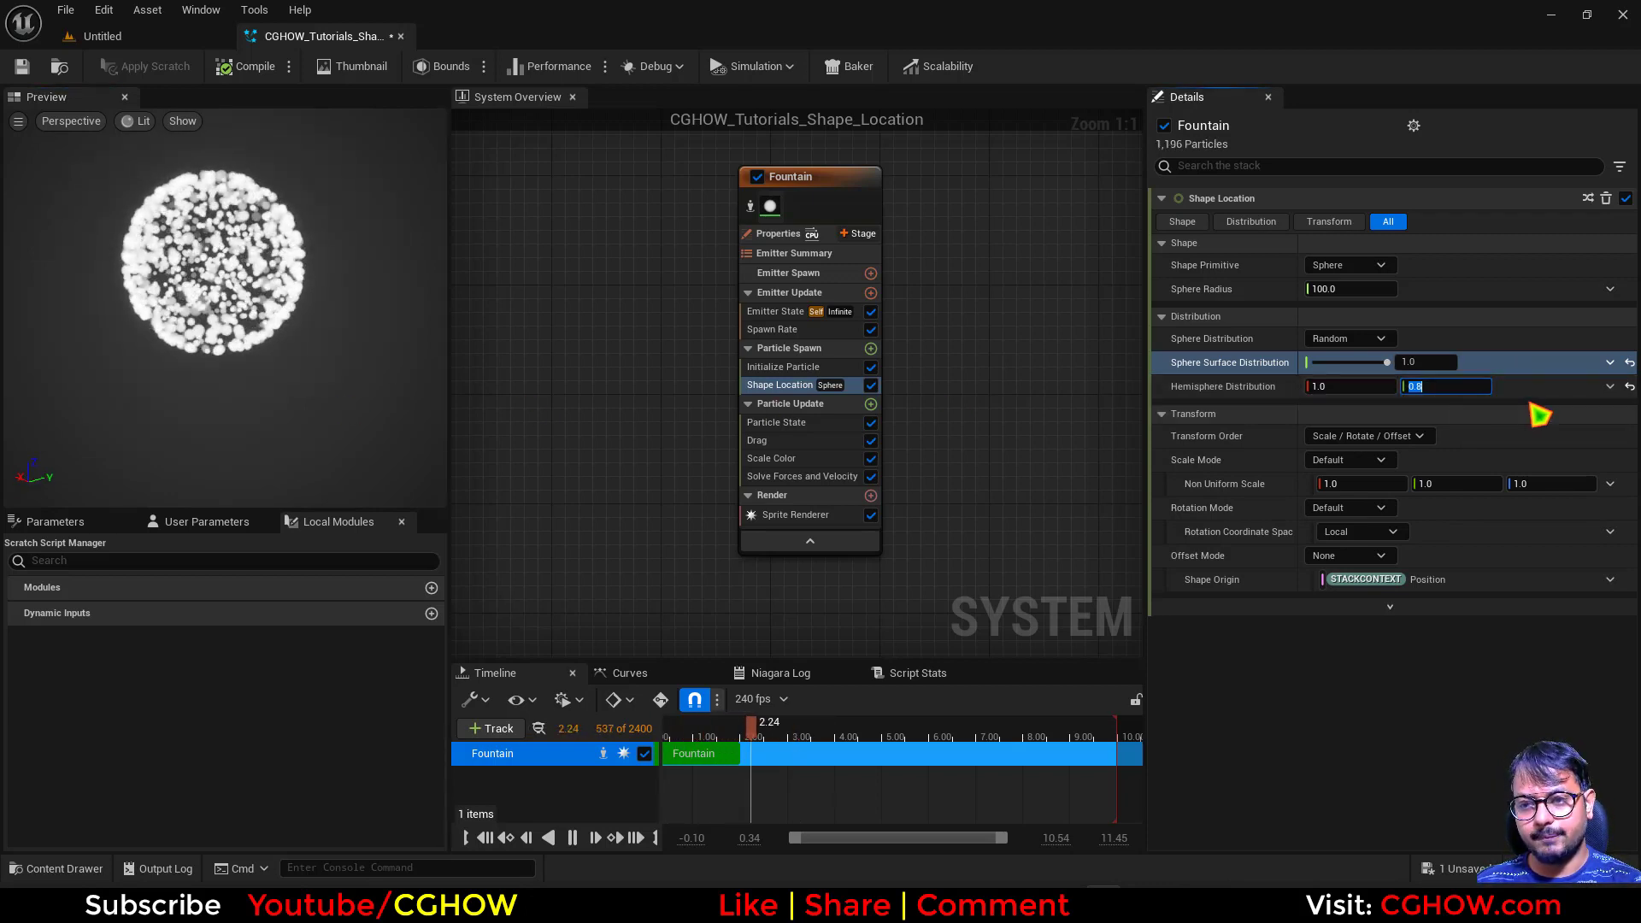
Reset the Hemisphere Distribution to its defaults and set its X value to 0.5.
left_click(1630, 387)
type(".5")
key("Return")
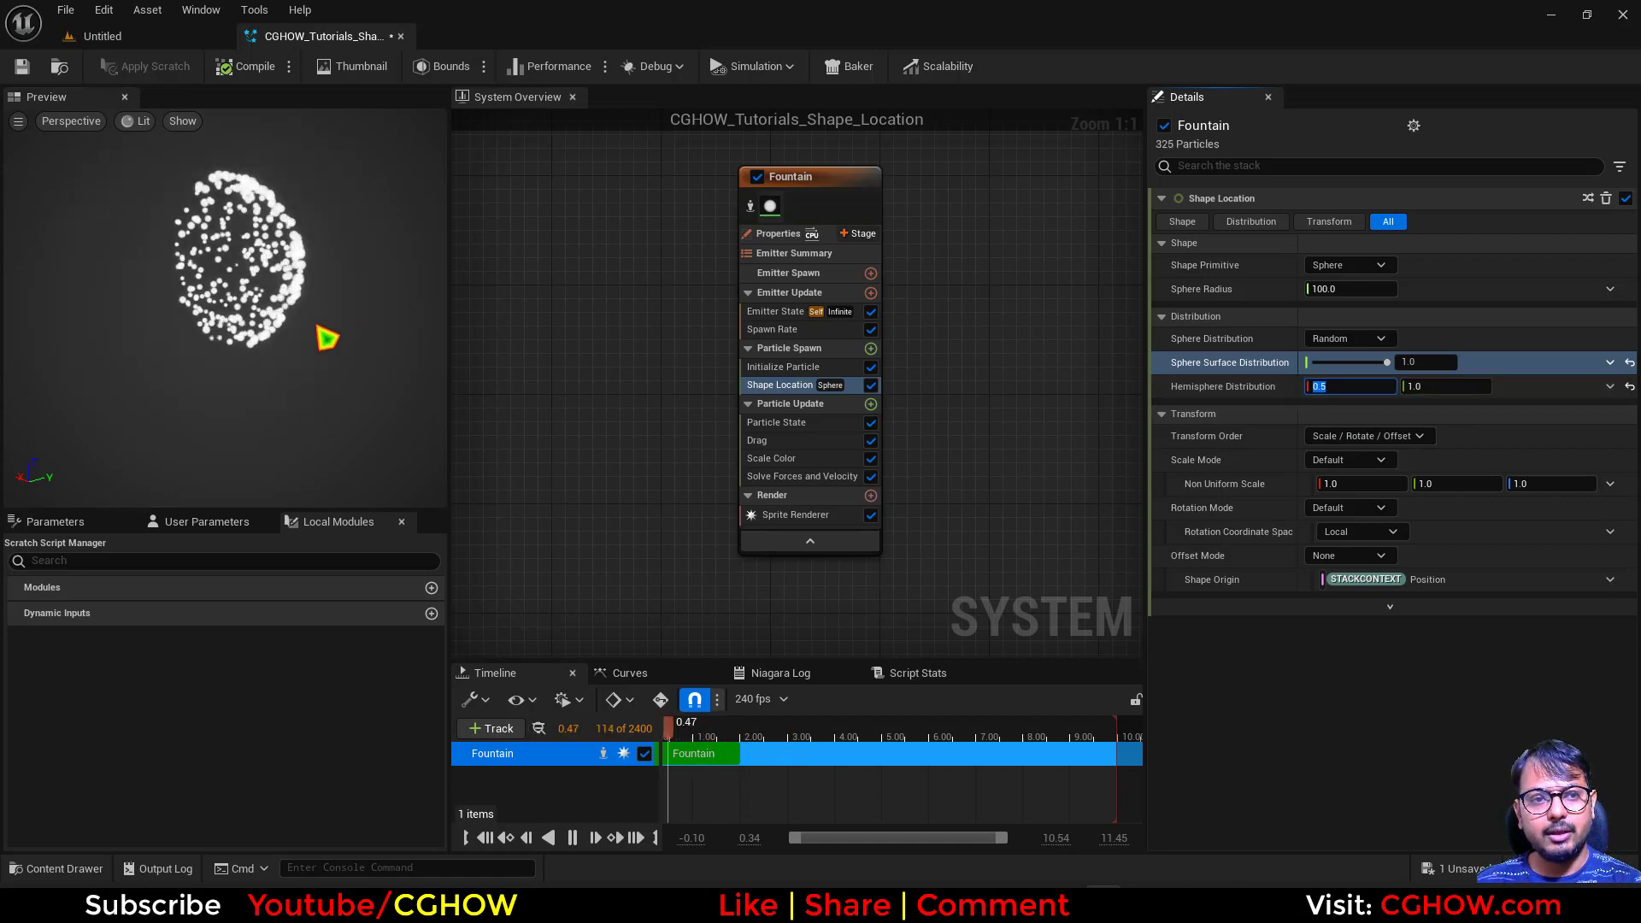
left_click_drag(325, 337, 295, 261)
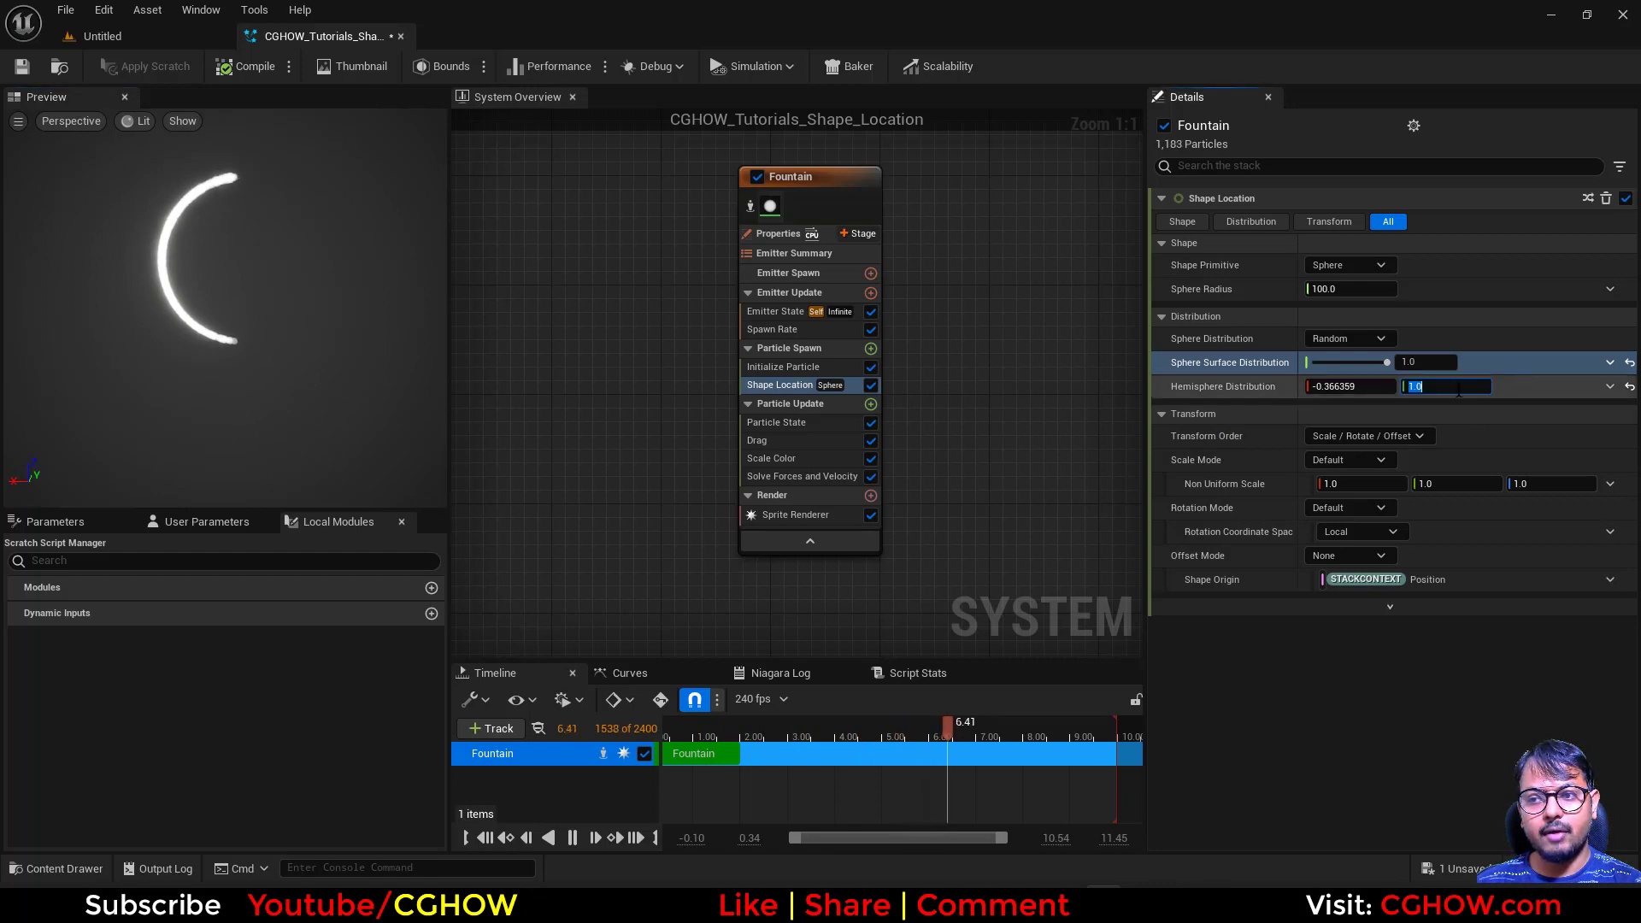
Vary the Hemisphere Distribution, with X at about -0.37, 0.5 and 0.22 and Y at 0.5 and about 0.58.
type("0.5")
key("Return")
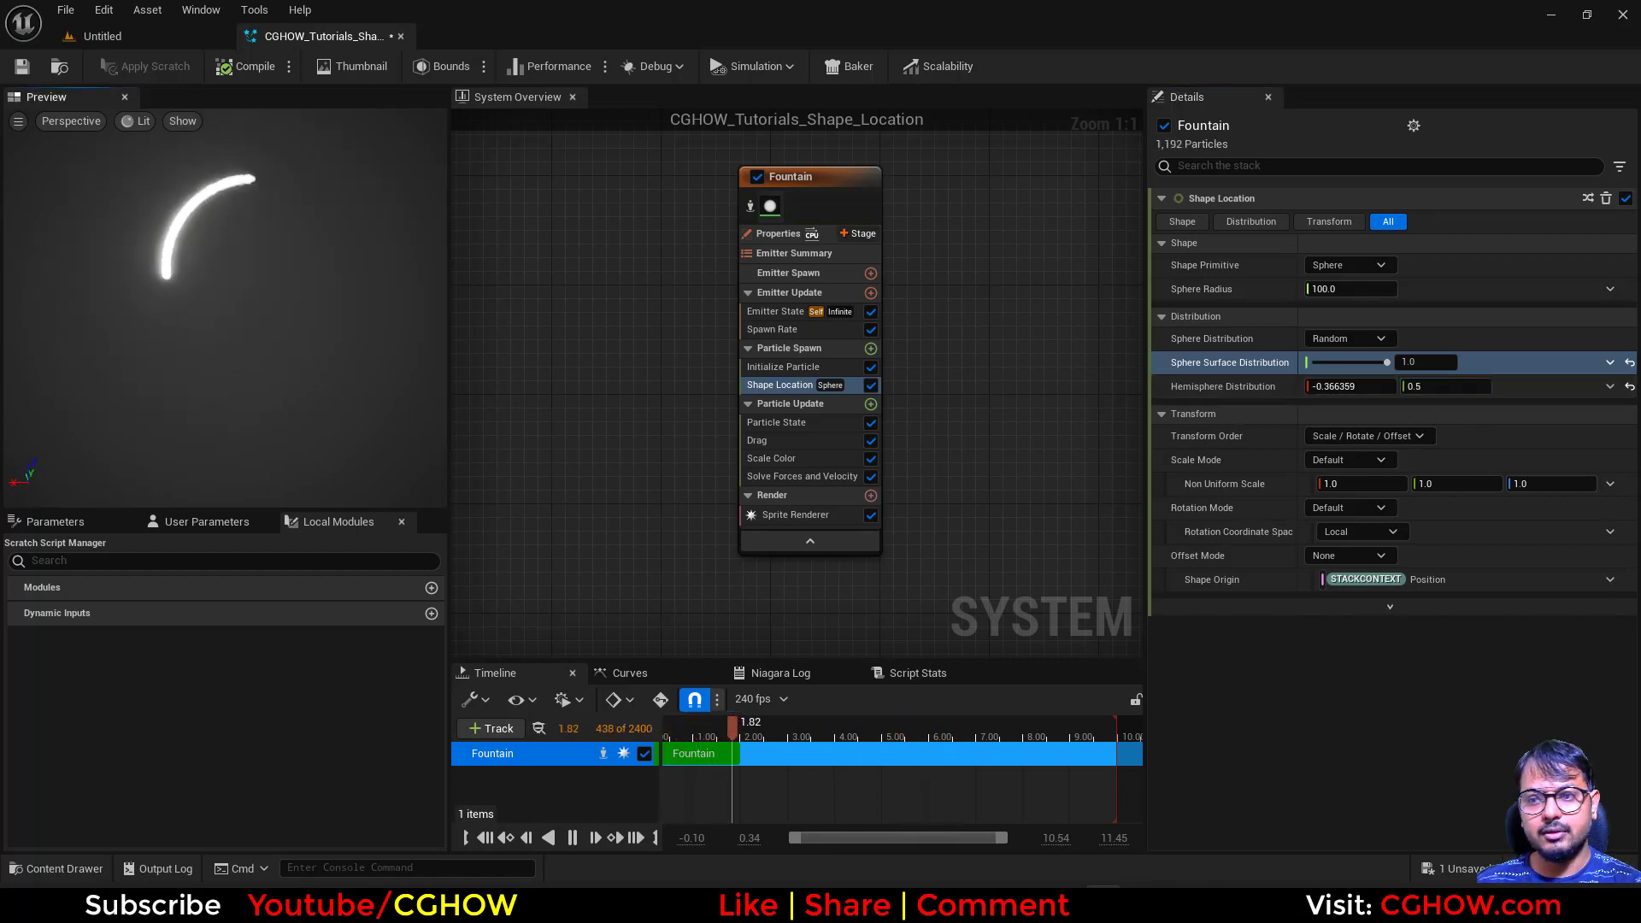
left_click(1349, 387)
type("0.5")
key("Return")
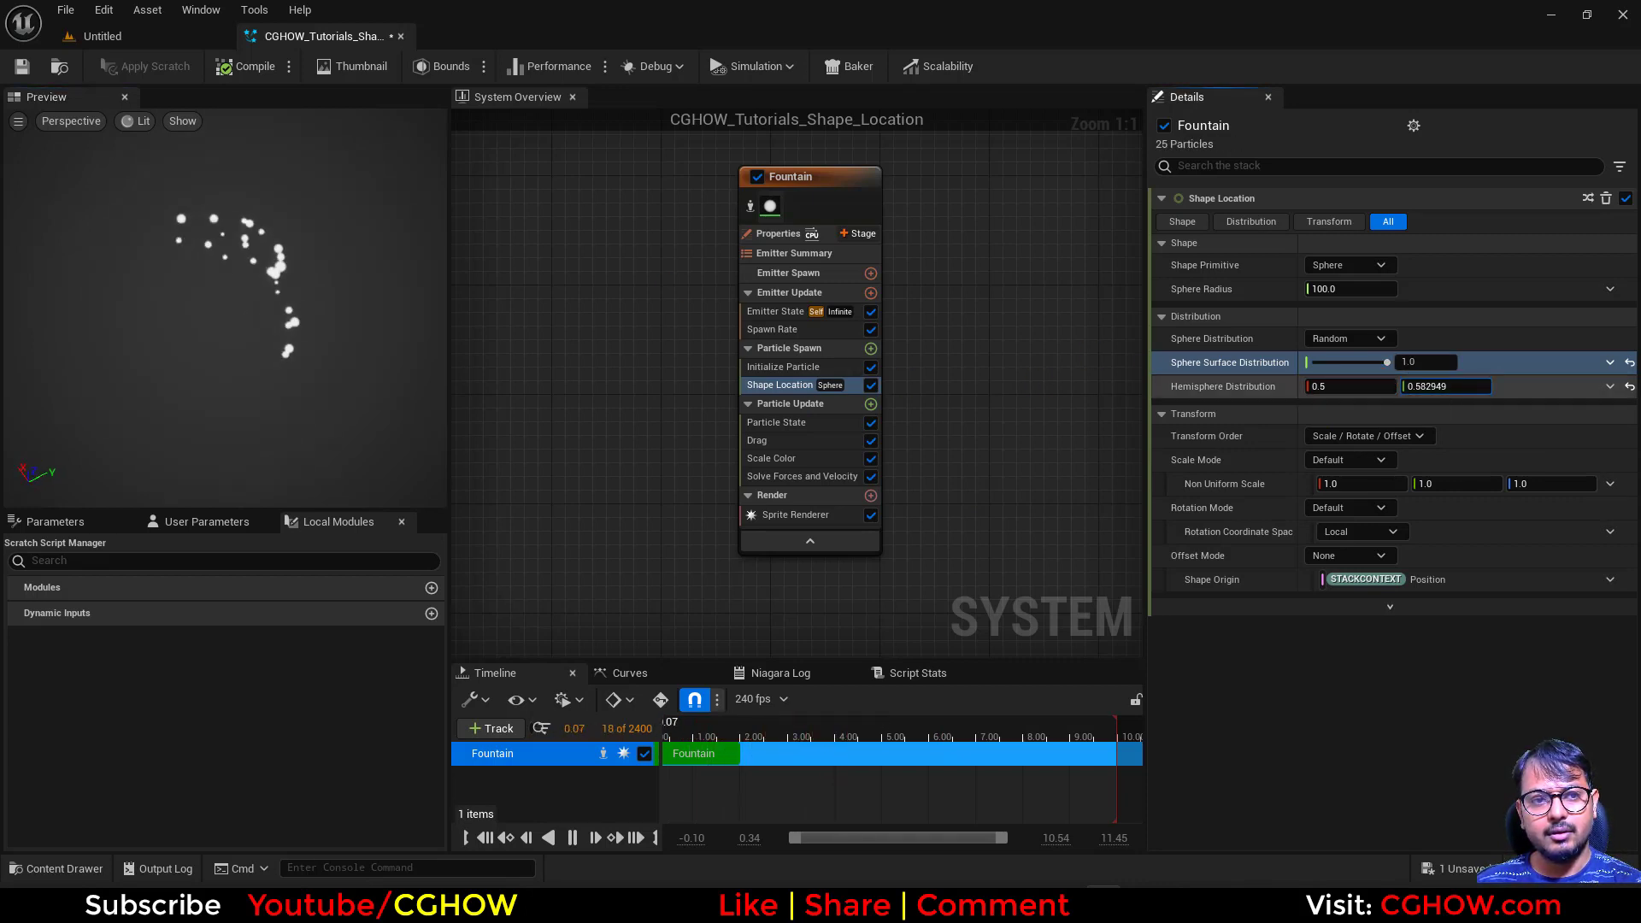
left_click_drag(1344, 392, 1373, 391)
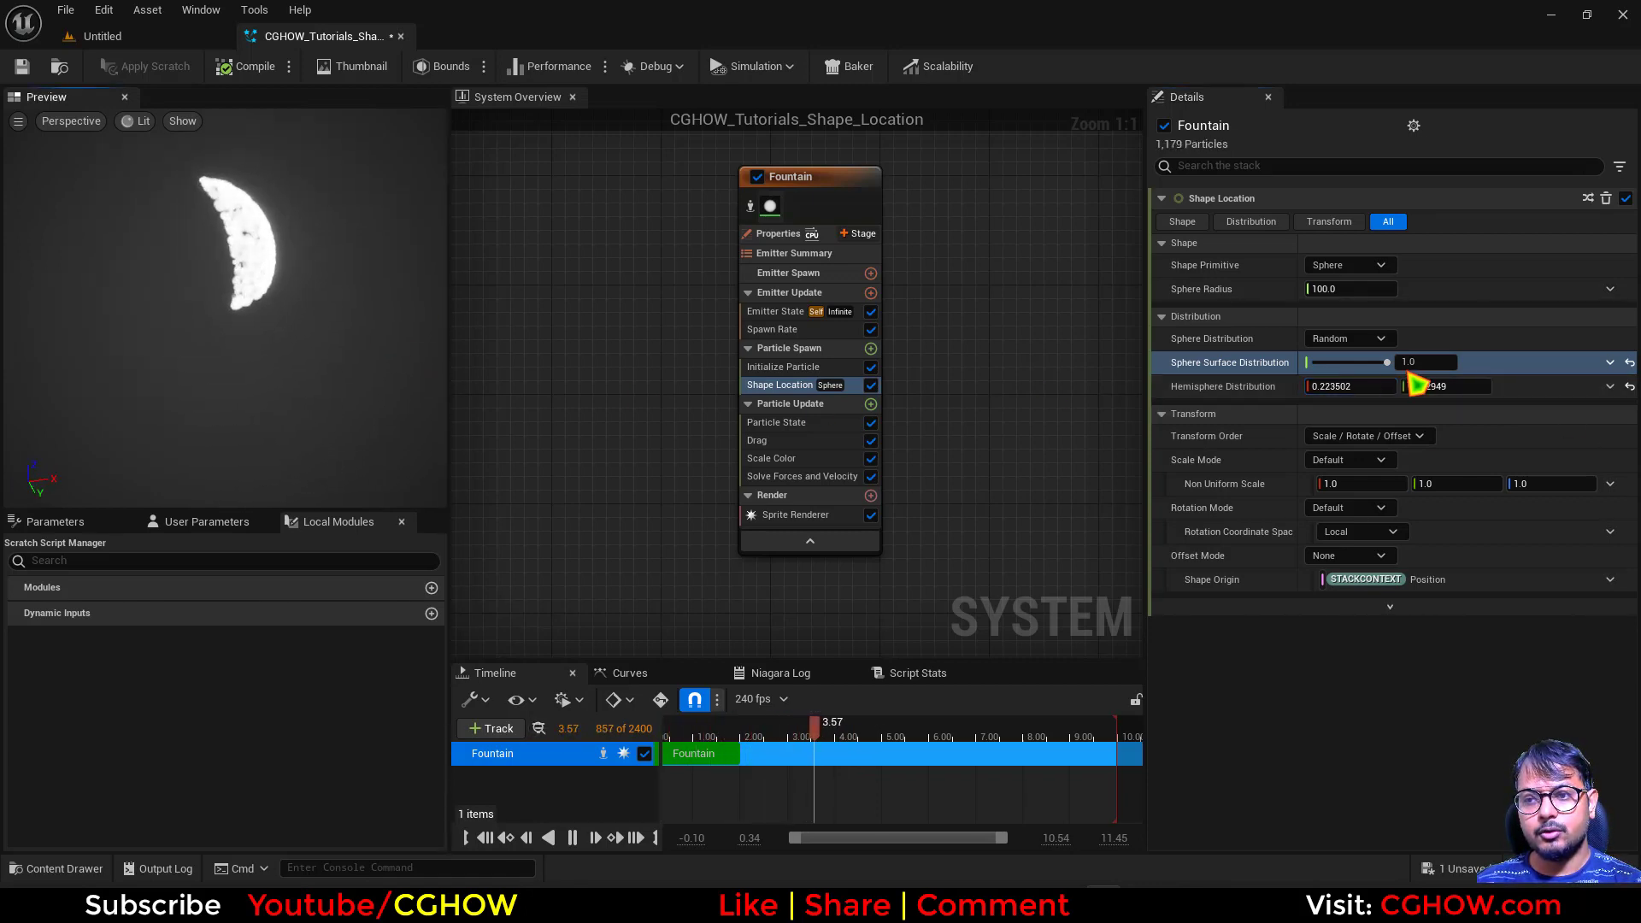
Restore both Hemisphere Distribution values to 1.0 and switch the Sphere Distribution mode to Direct.
left_click(1366, 388)
type("1")
left_click(1455, 386)
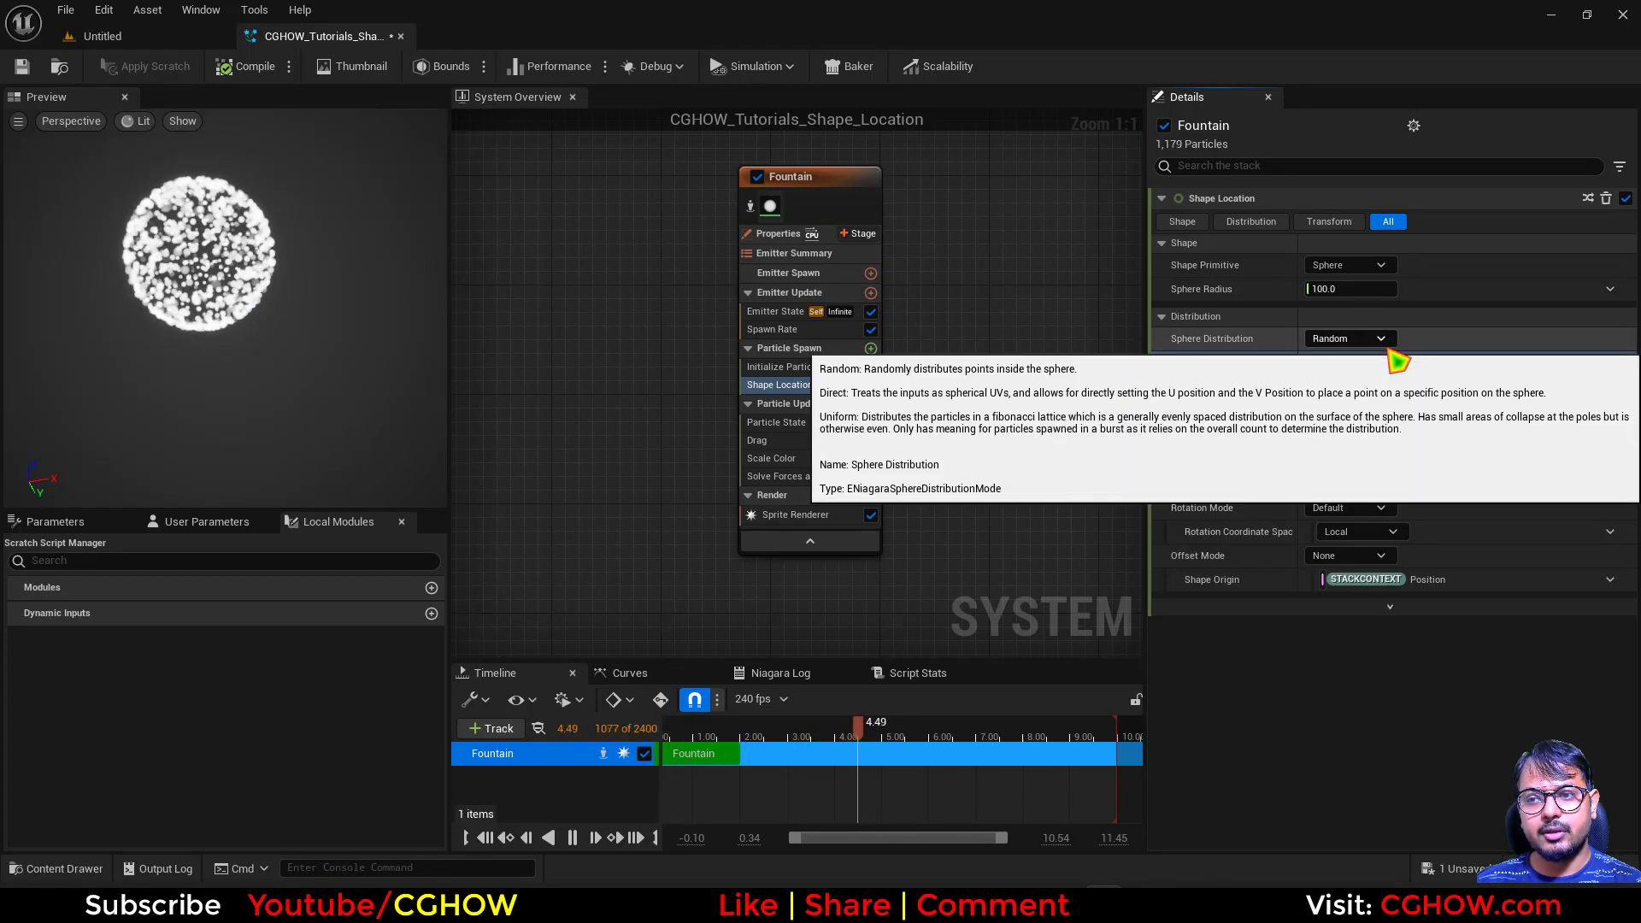
left_click(1372, 339)
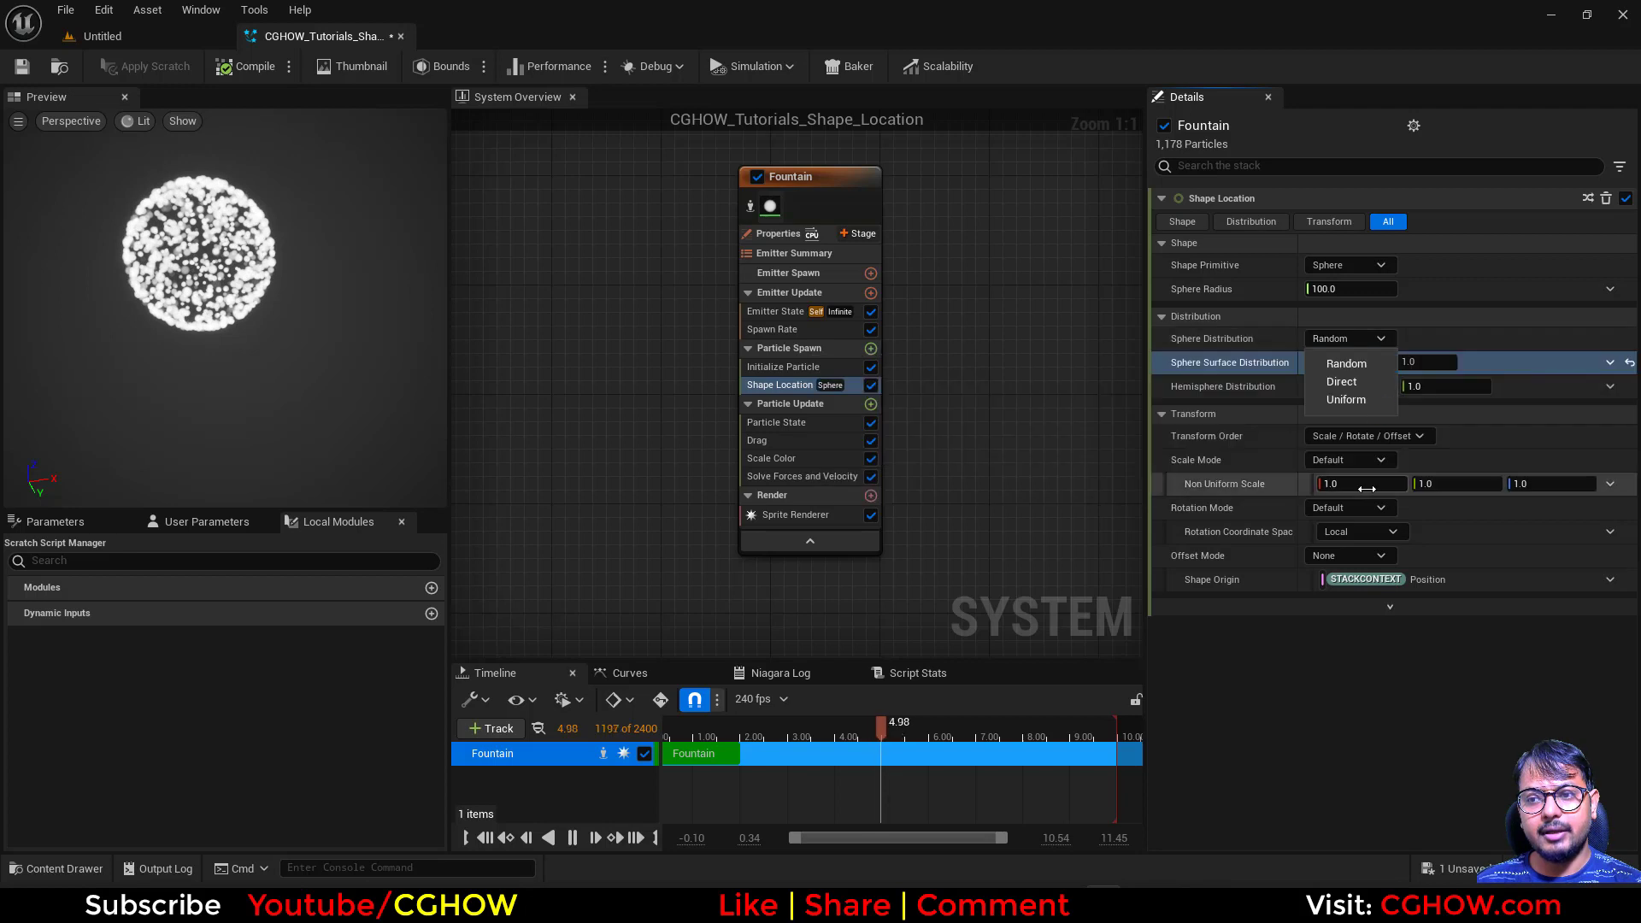
left_click(1354, 387)
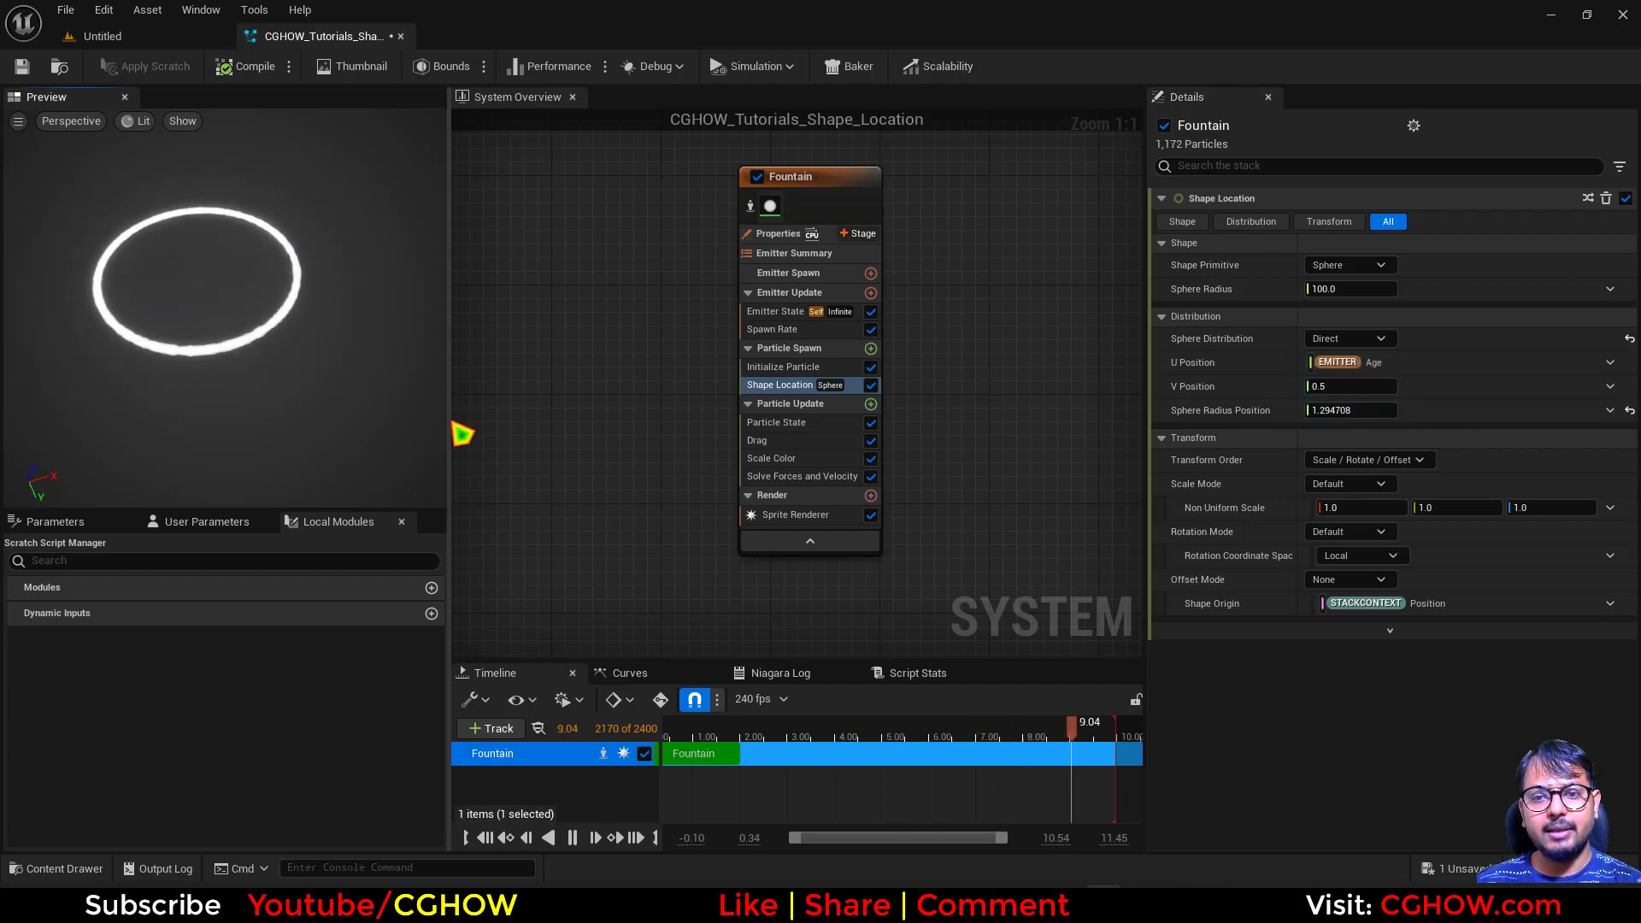
Set Initialize Particle's Lifetime Mode to Direct Set with a lifetime of 0.5.
left_click(783, 366)
left_click(1355, 266)
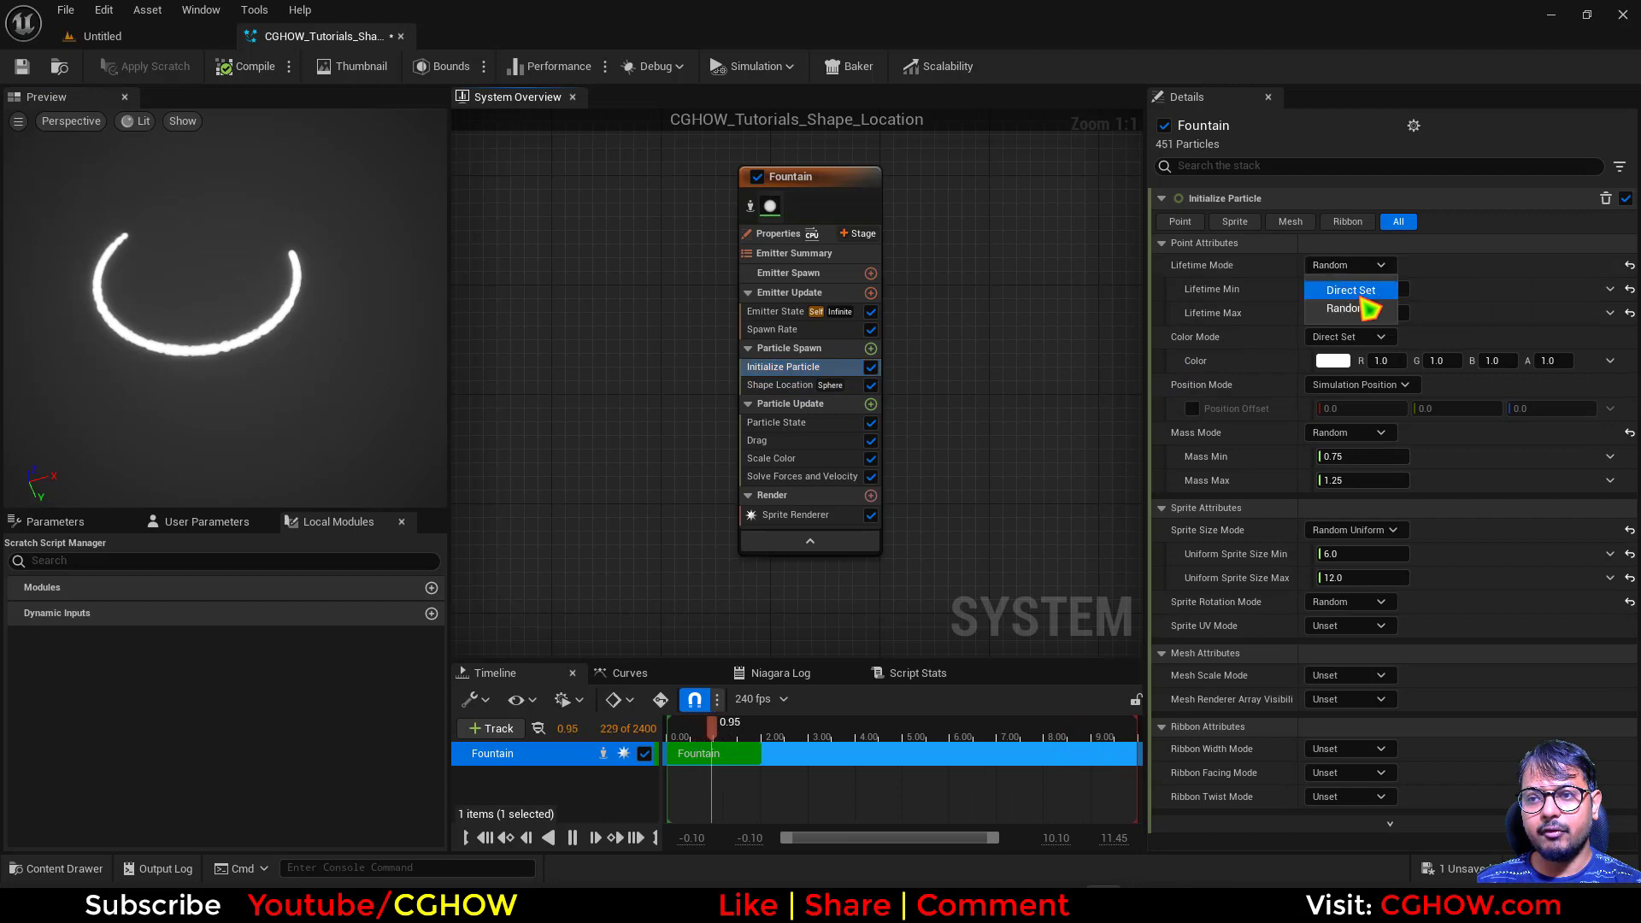
left_click(1355, 292)
left_click(1363, 289)
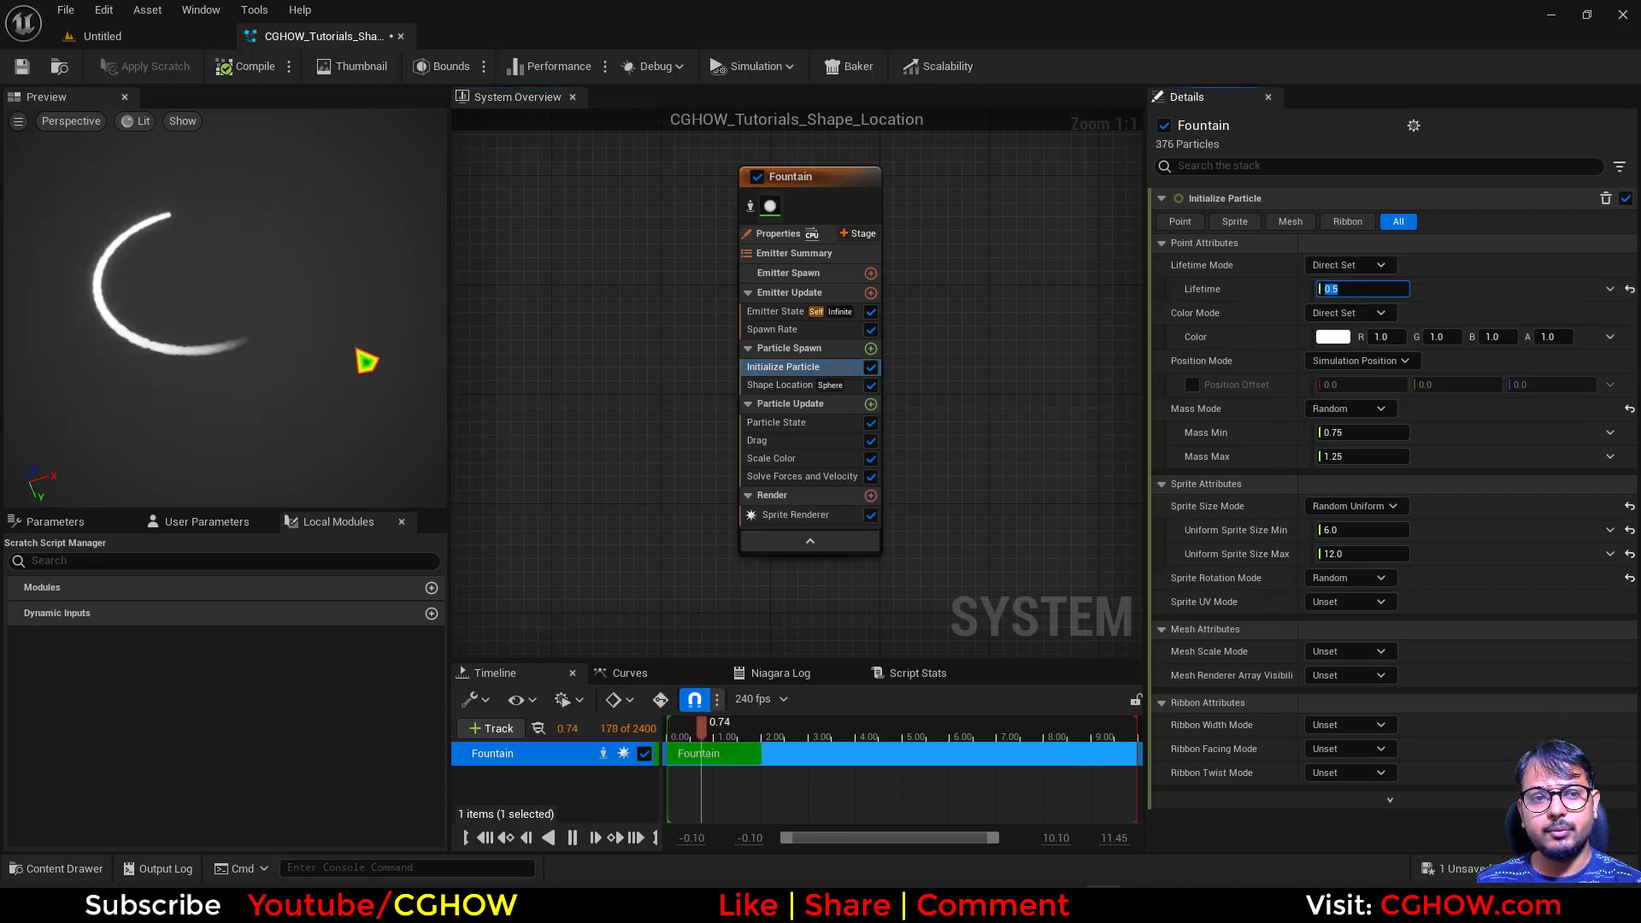
Replace the Emitter Age link on Shape Location's U Position with a local value and set it to 0.
left_click(772, 387)
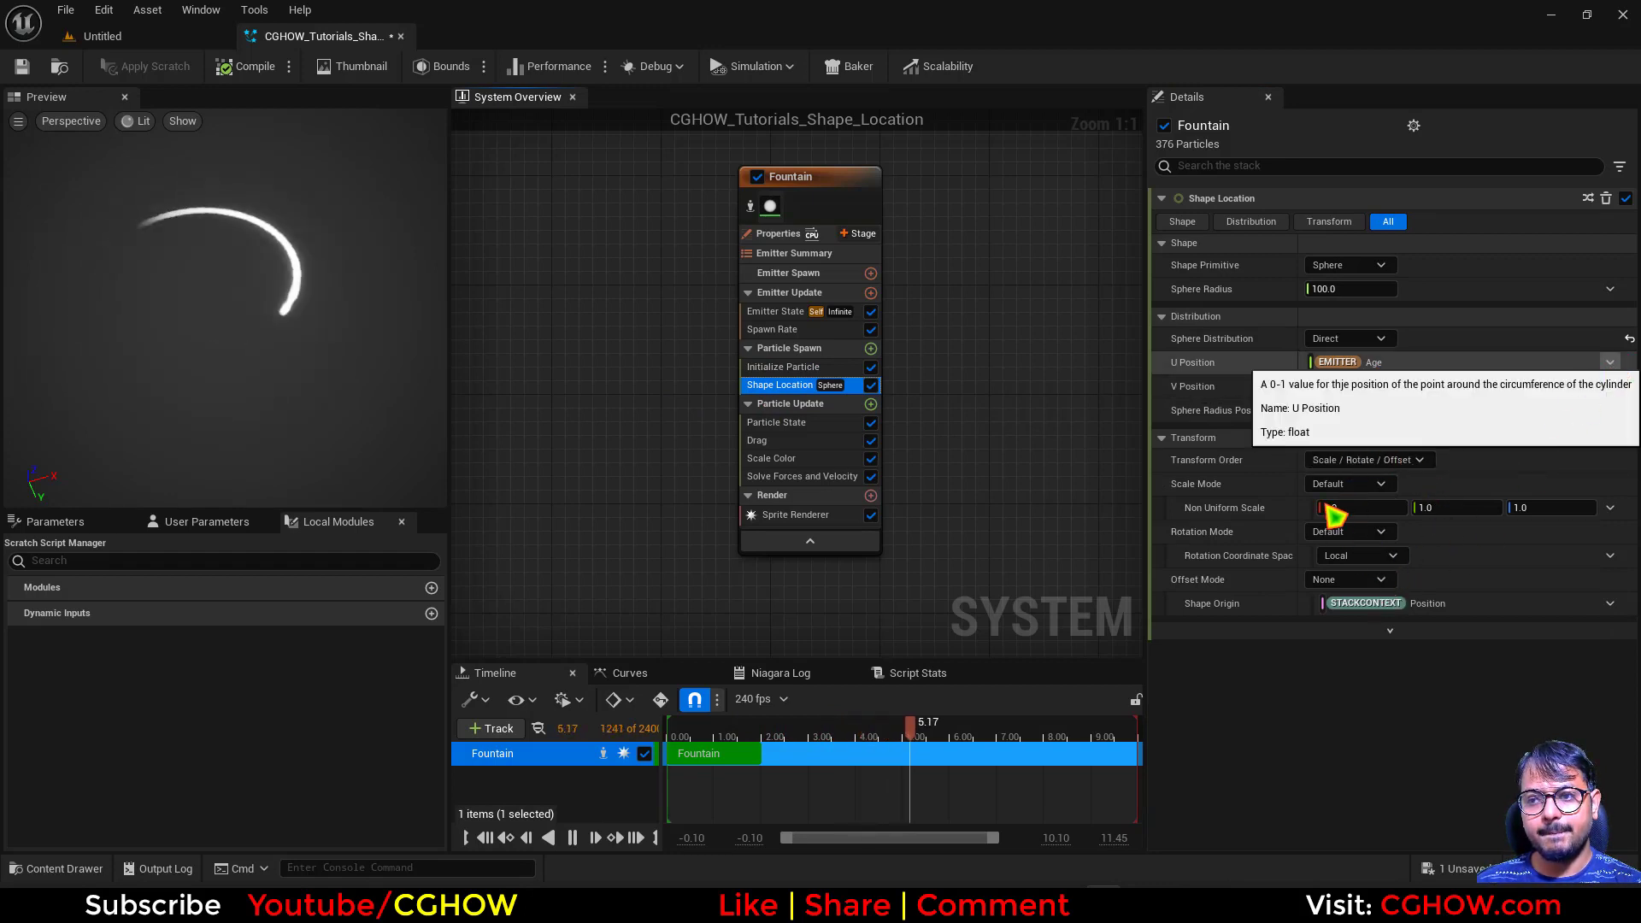
left_click(1609, 361)
left_click(1363, 725)
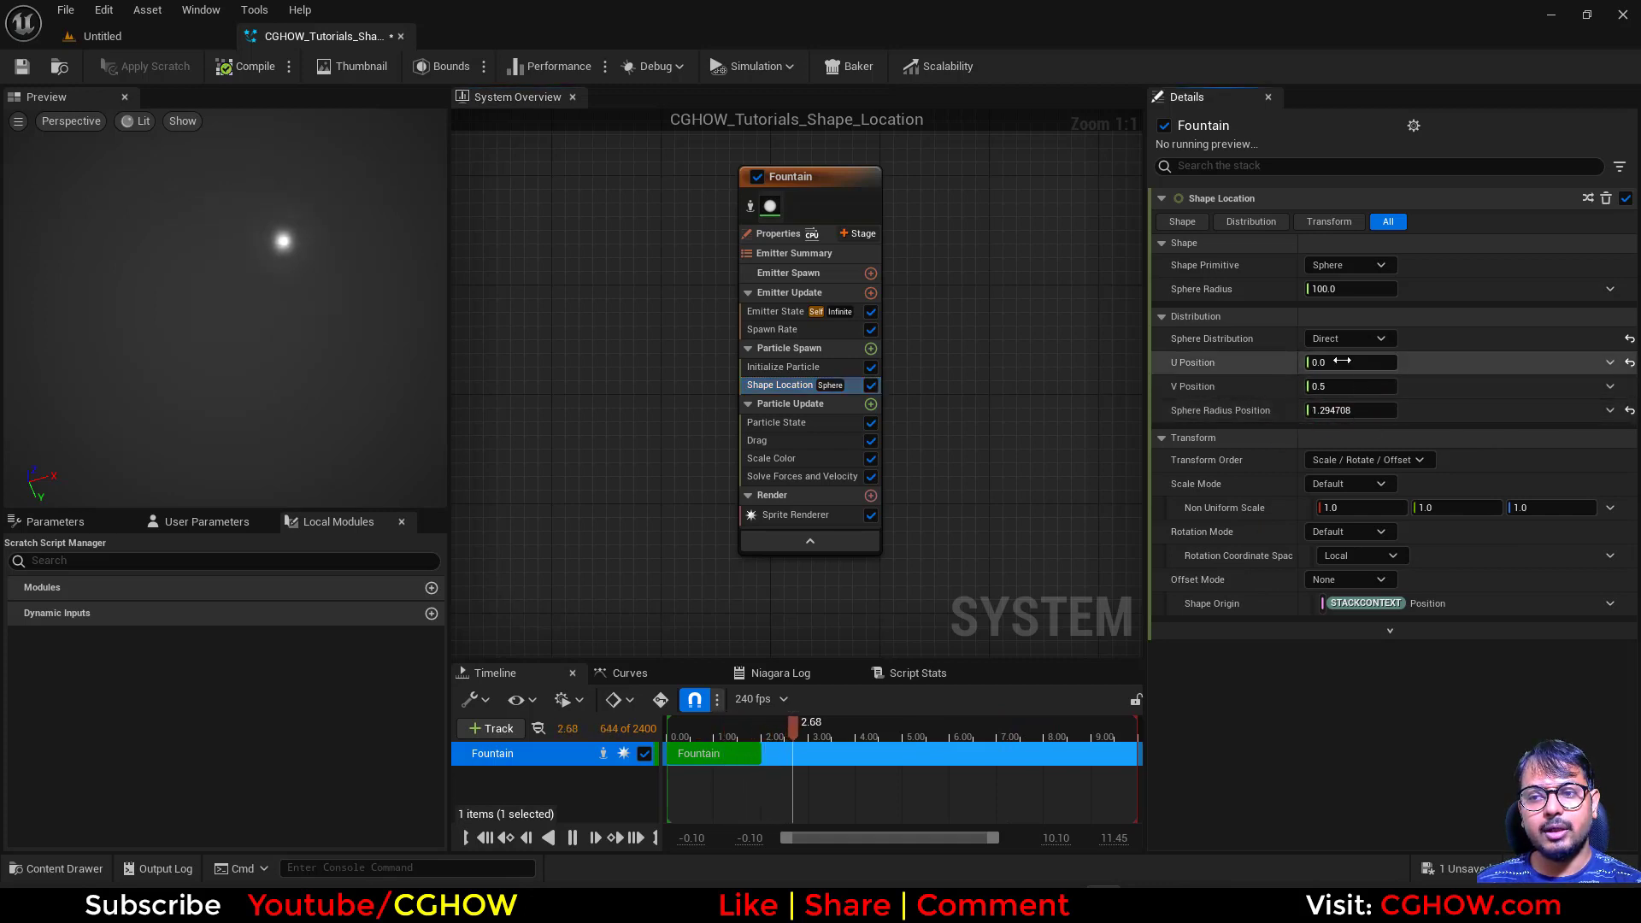
left_click_drag(1342, 361, 1410, 381)
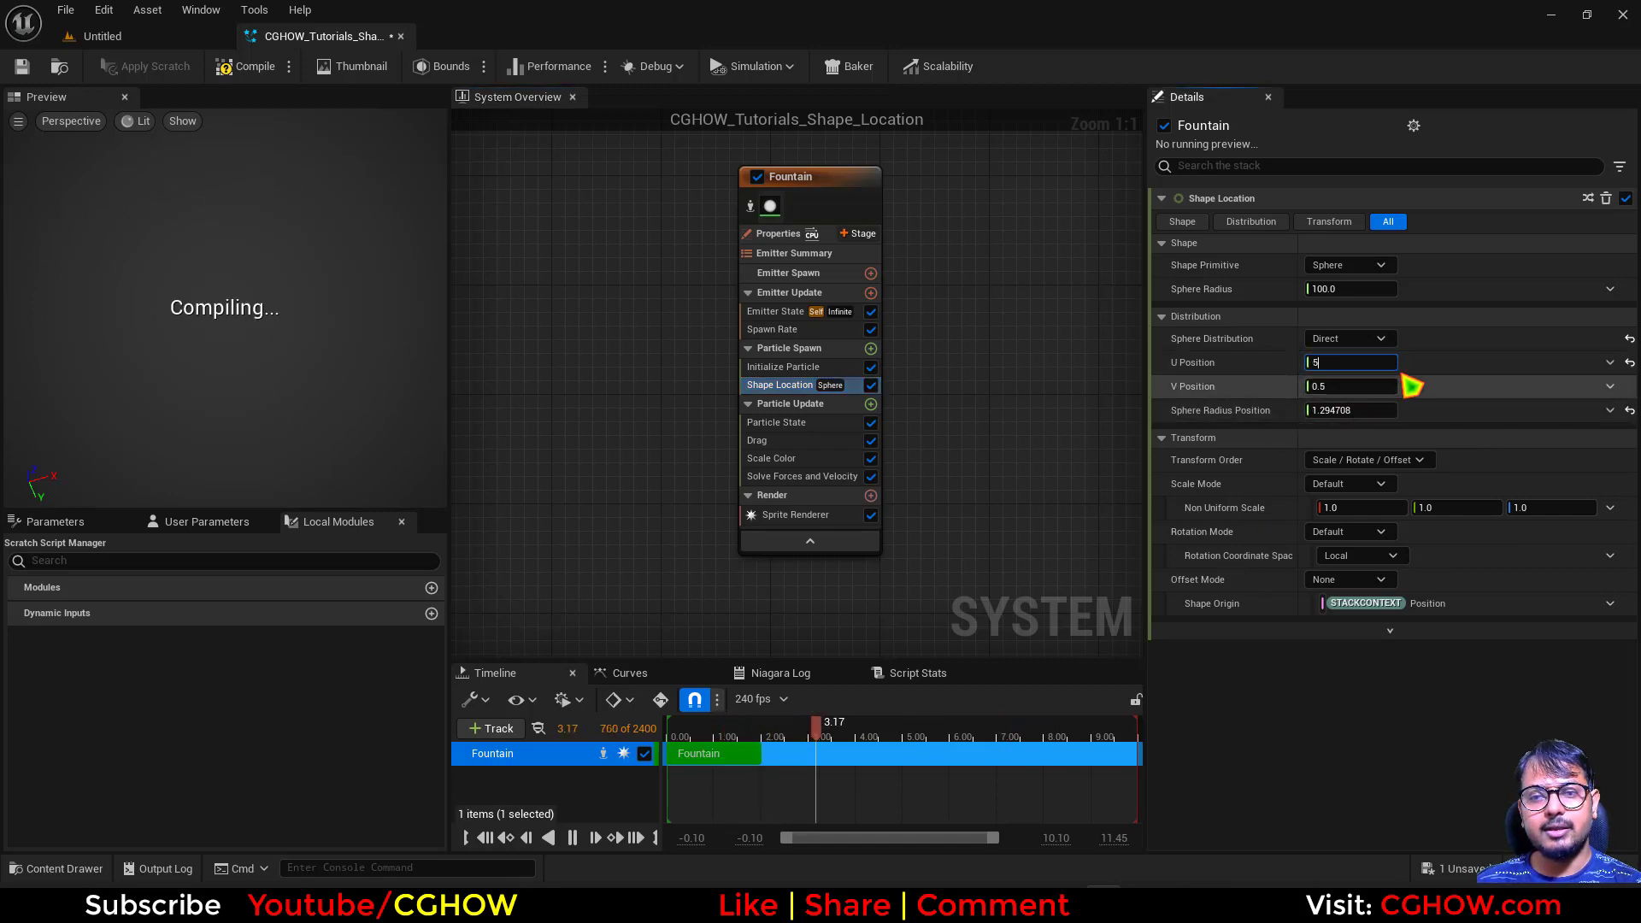
left_click(1347, 366)
type("0")
key("Return")
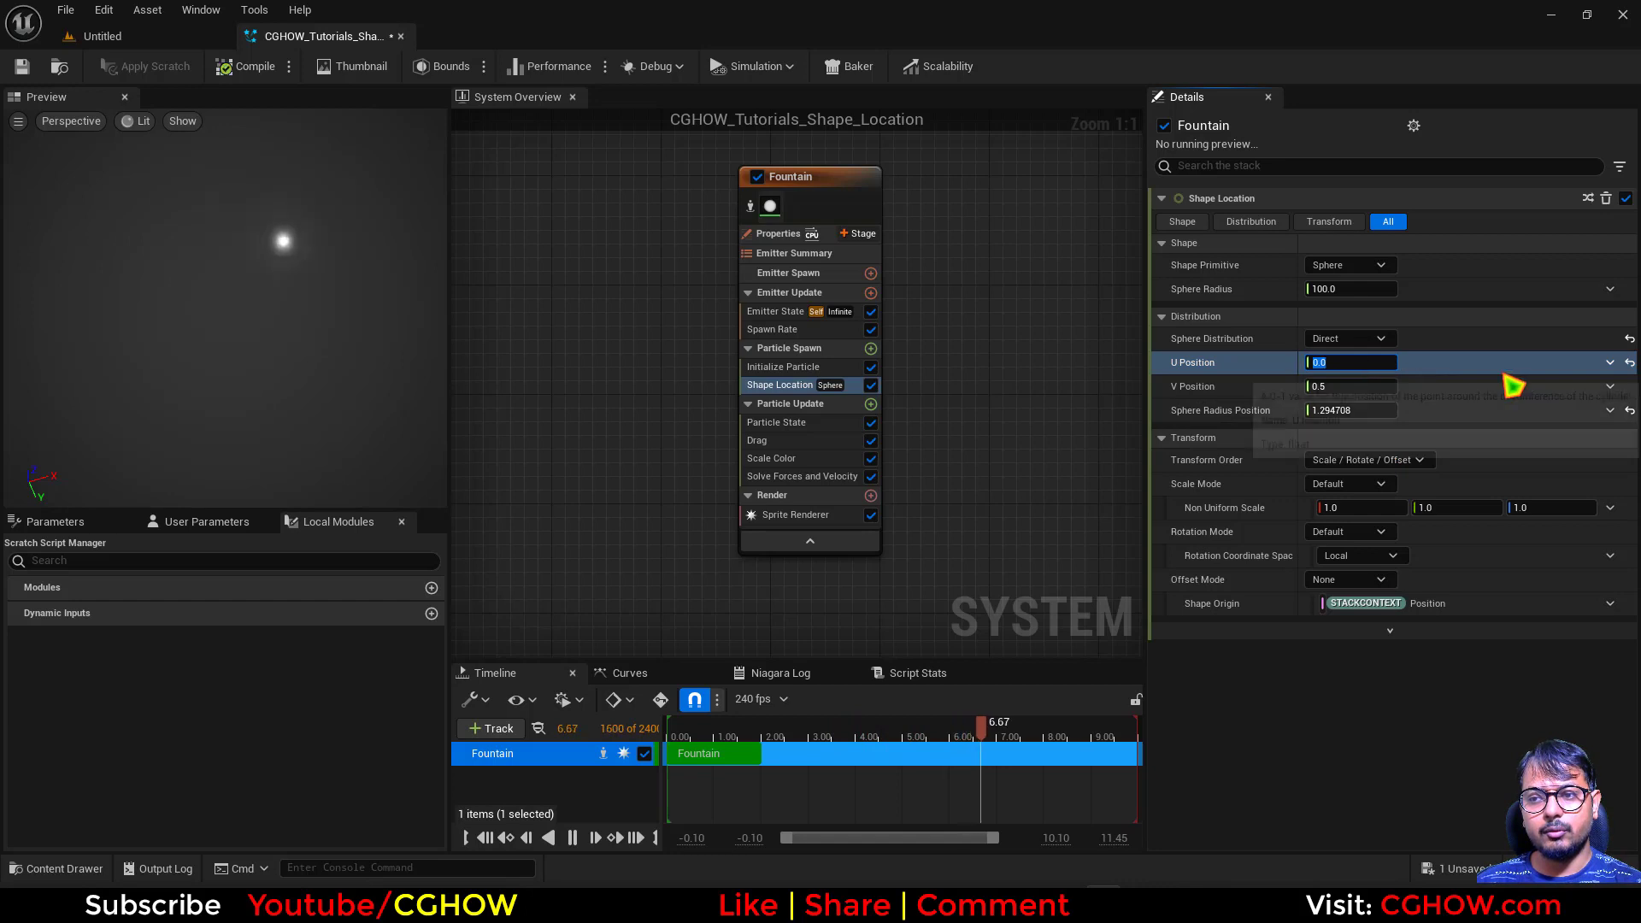
Vary U Position to about 0.41 and 0.78 and V Position to about 0.91.
left_click(1510, 383)
left_click_drag(1342, 365, 1356, 365)
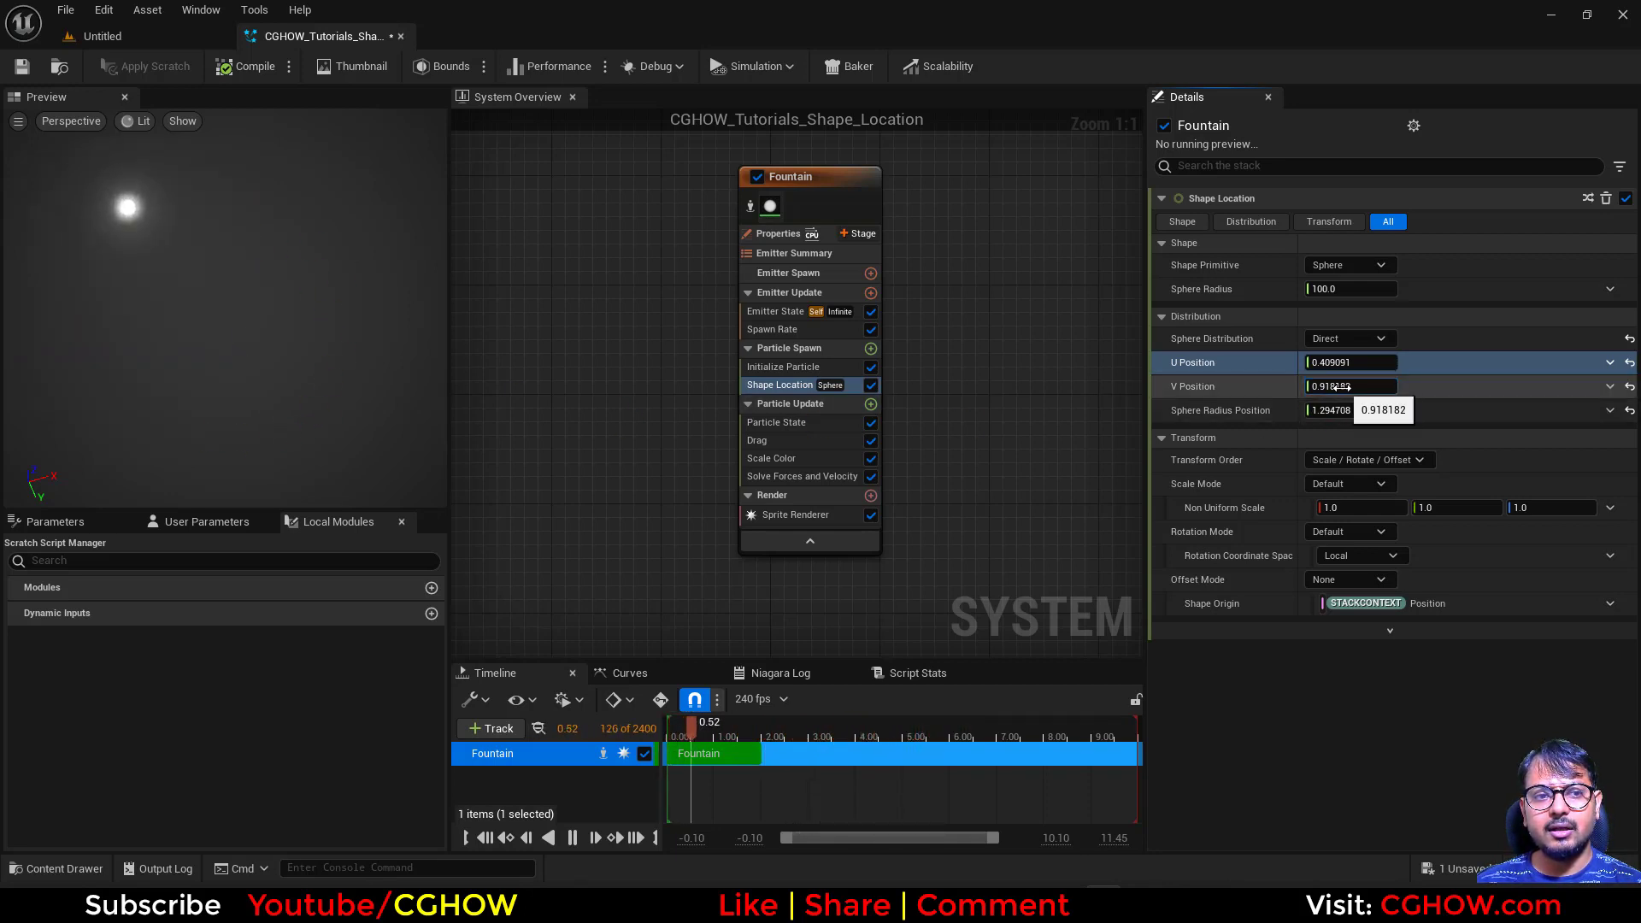
left_click_drag(1340, 387, 1378, 388)
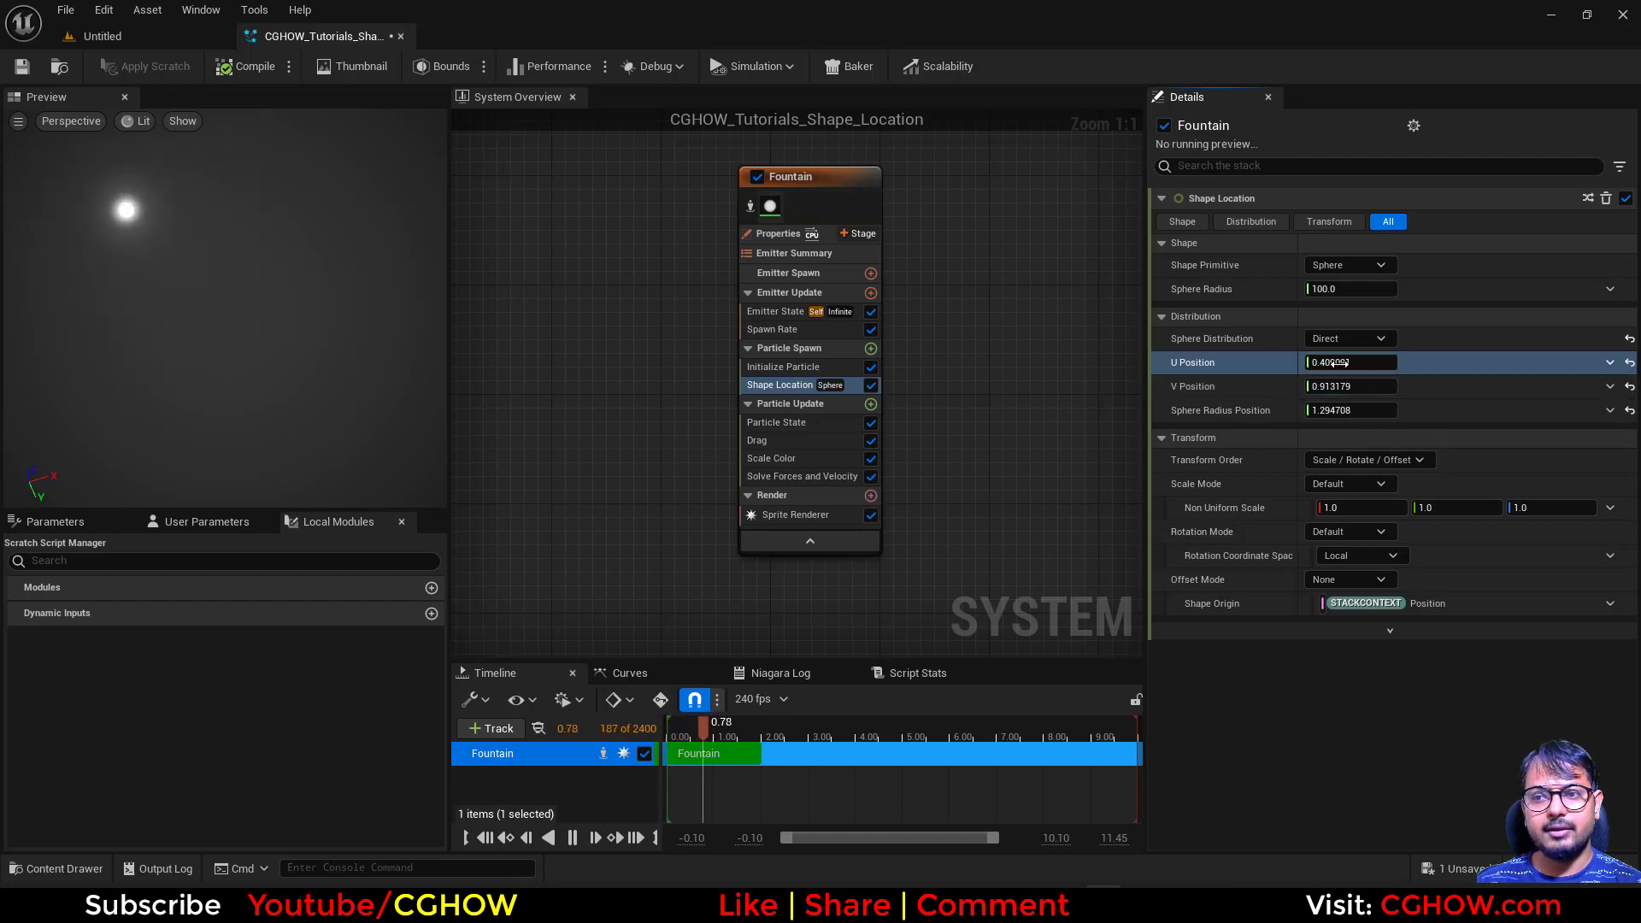
left_click_drag(1351, 363, 1389, 362)
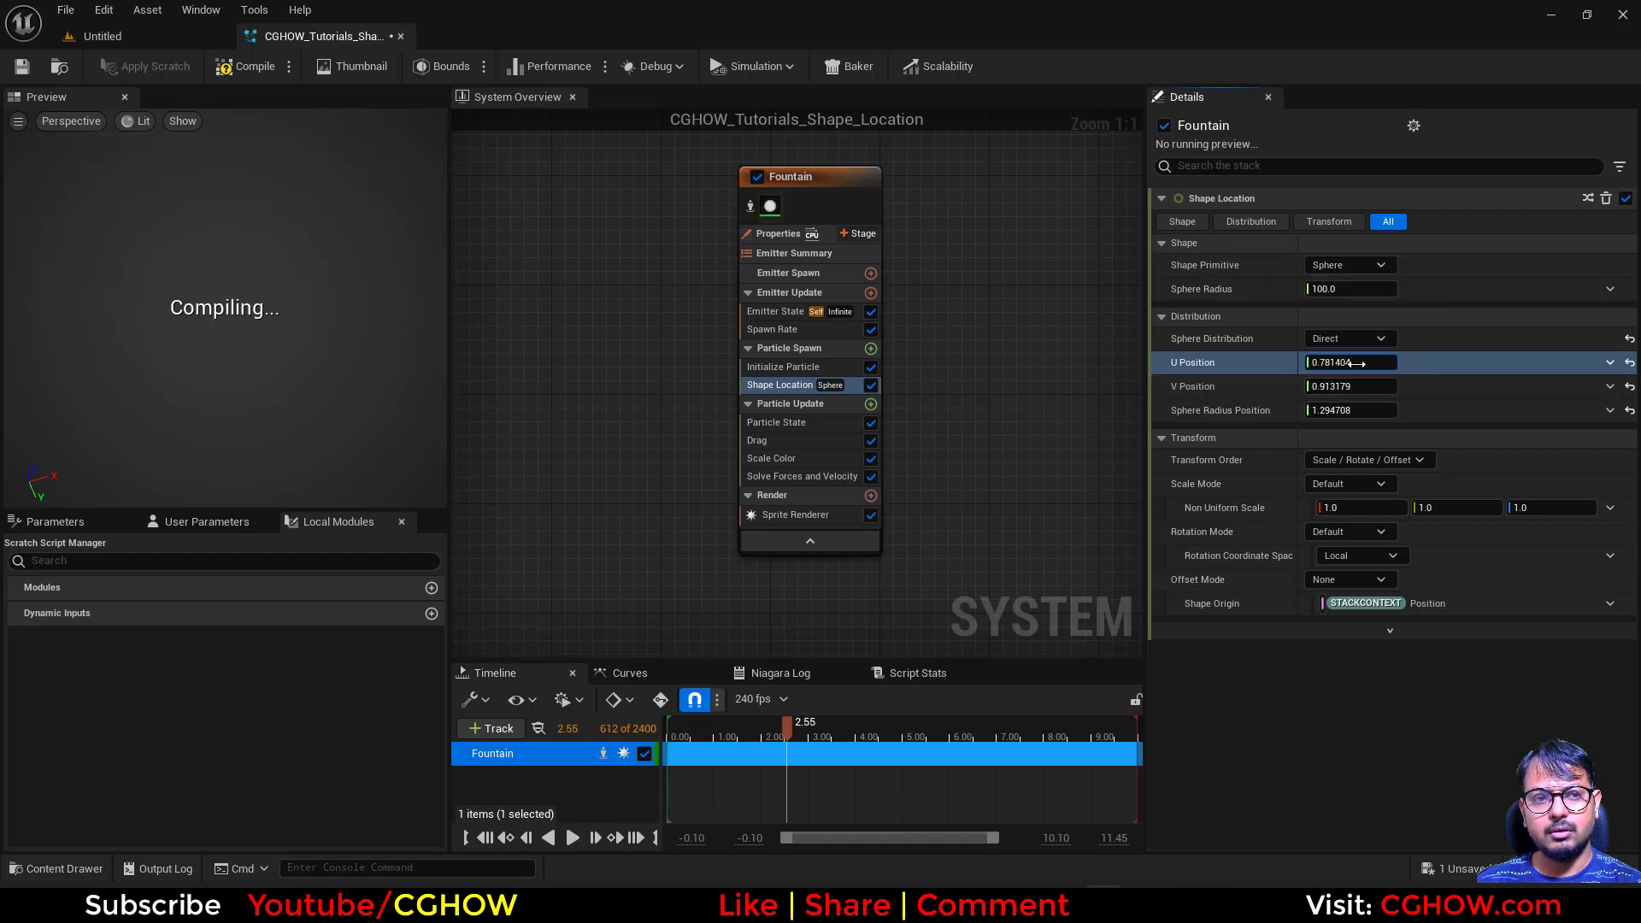
Reset U Position to Emitter Age, resume playback, and copy the Emitter Age link from U Position to V Position.
left_click(1630, 364)
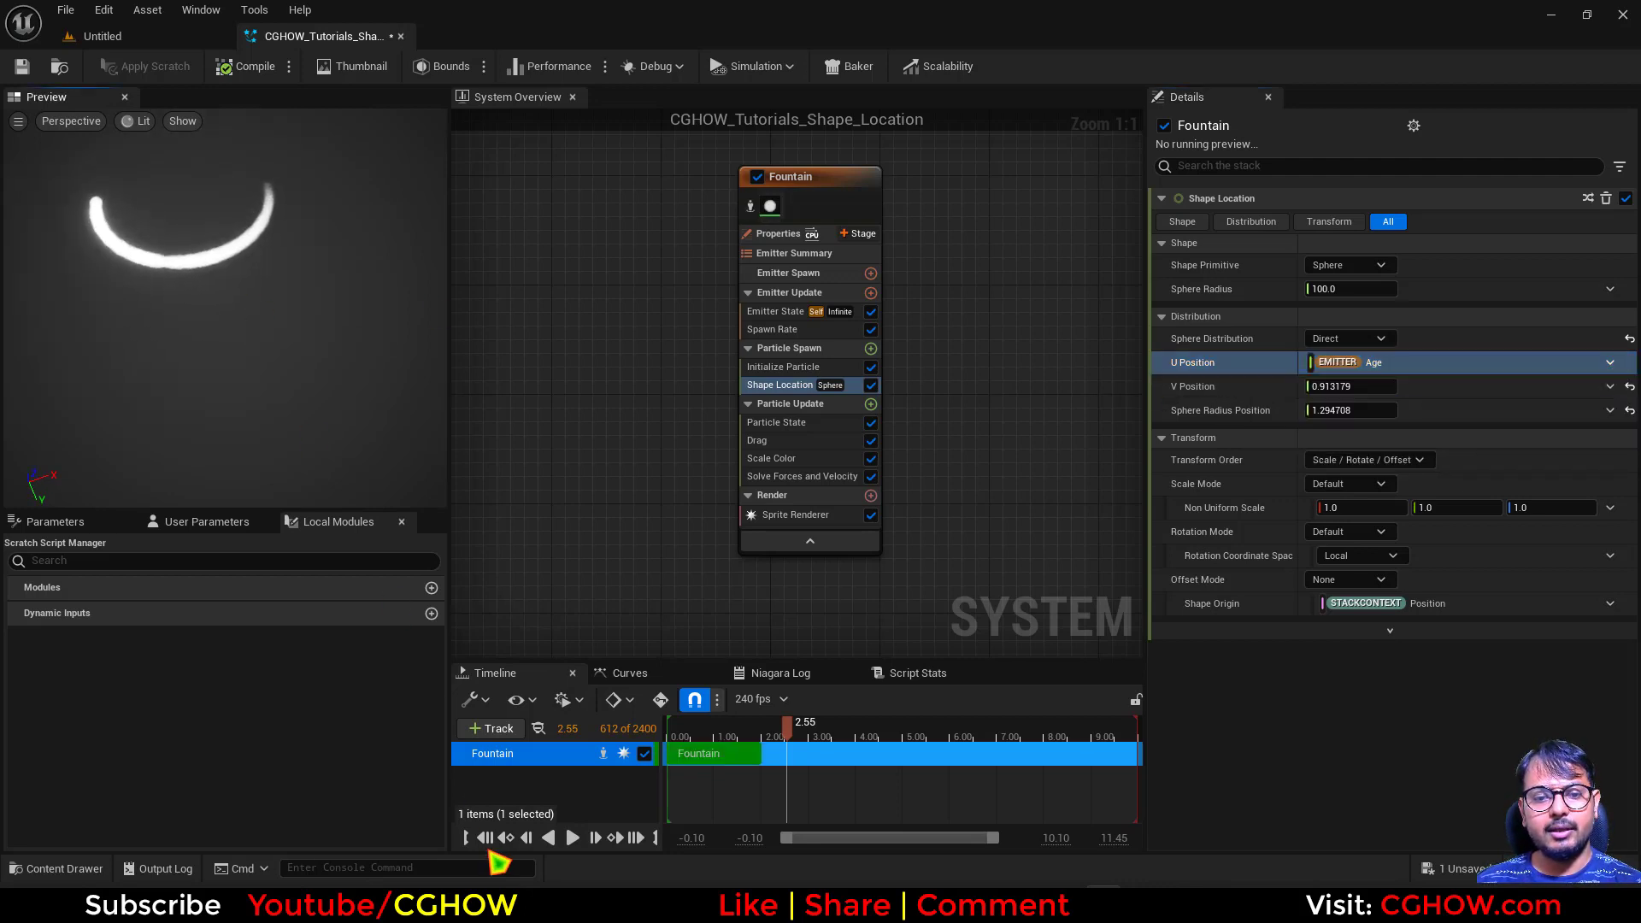
left_click(572, 842)
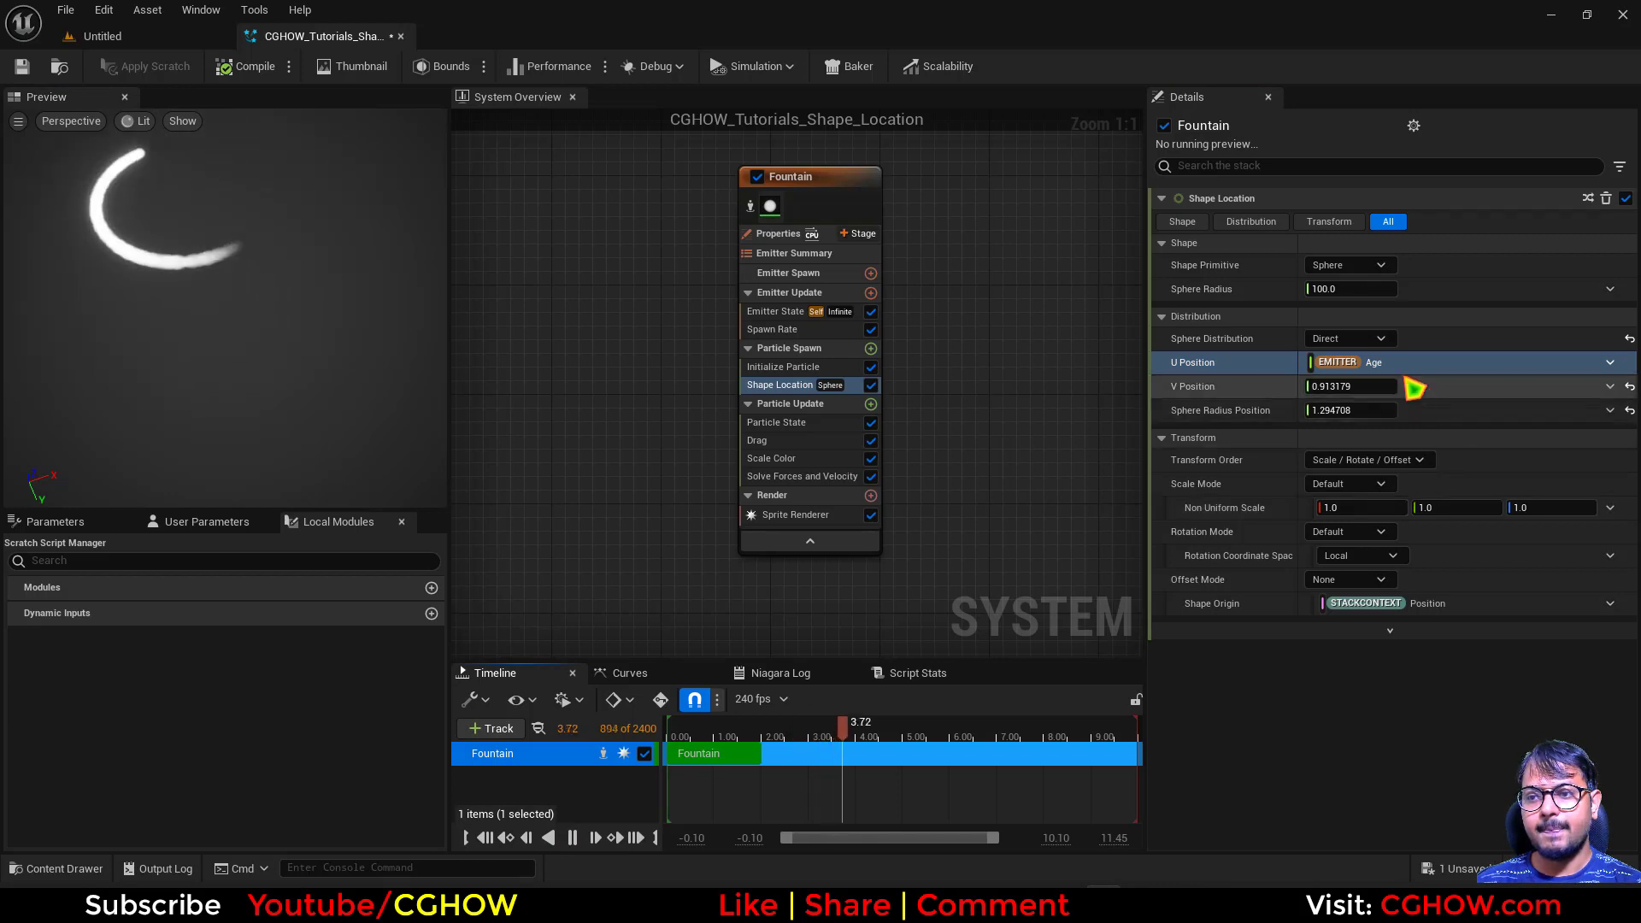
right_click(1397, 369)
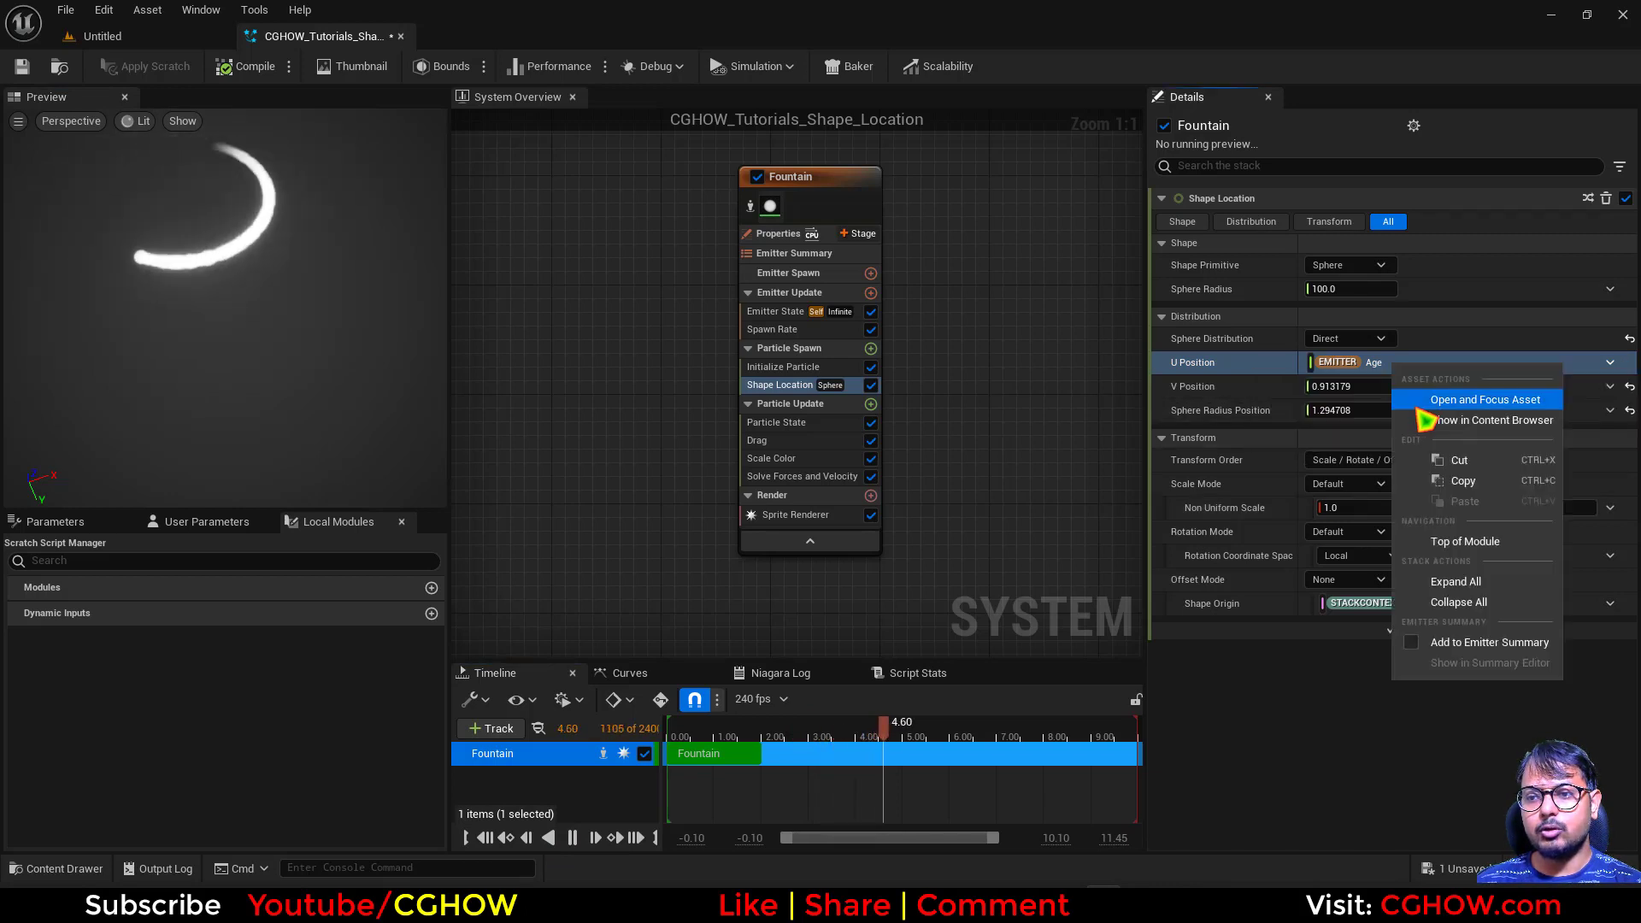
left_click(1492, 482)
right_click(1444, 392)
left_click(1511, 525)
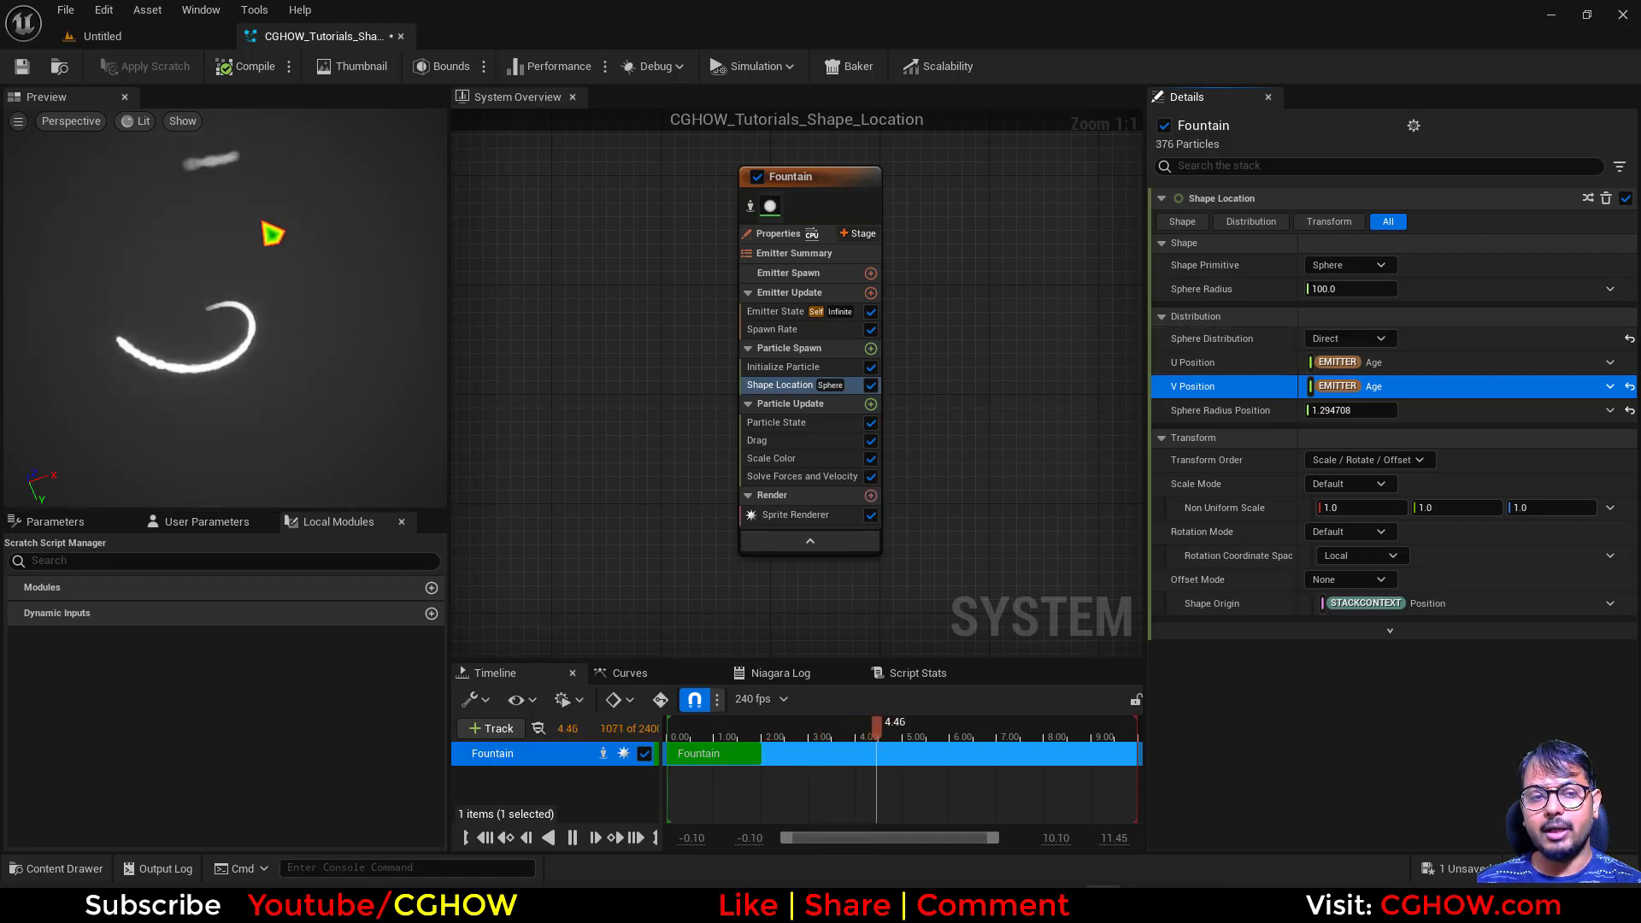
Reduce the Sphere Radius Position to about 1.03 and then set it to exactly 1.0.
left_click_drag(1378, 411, 1380, 412)
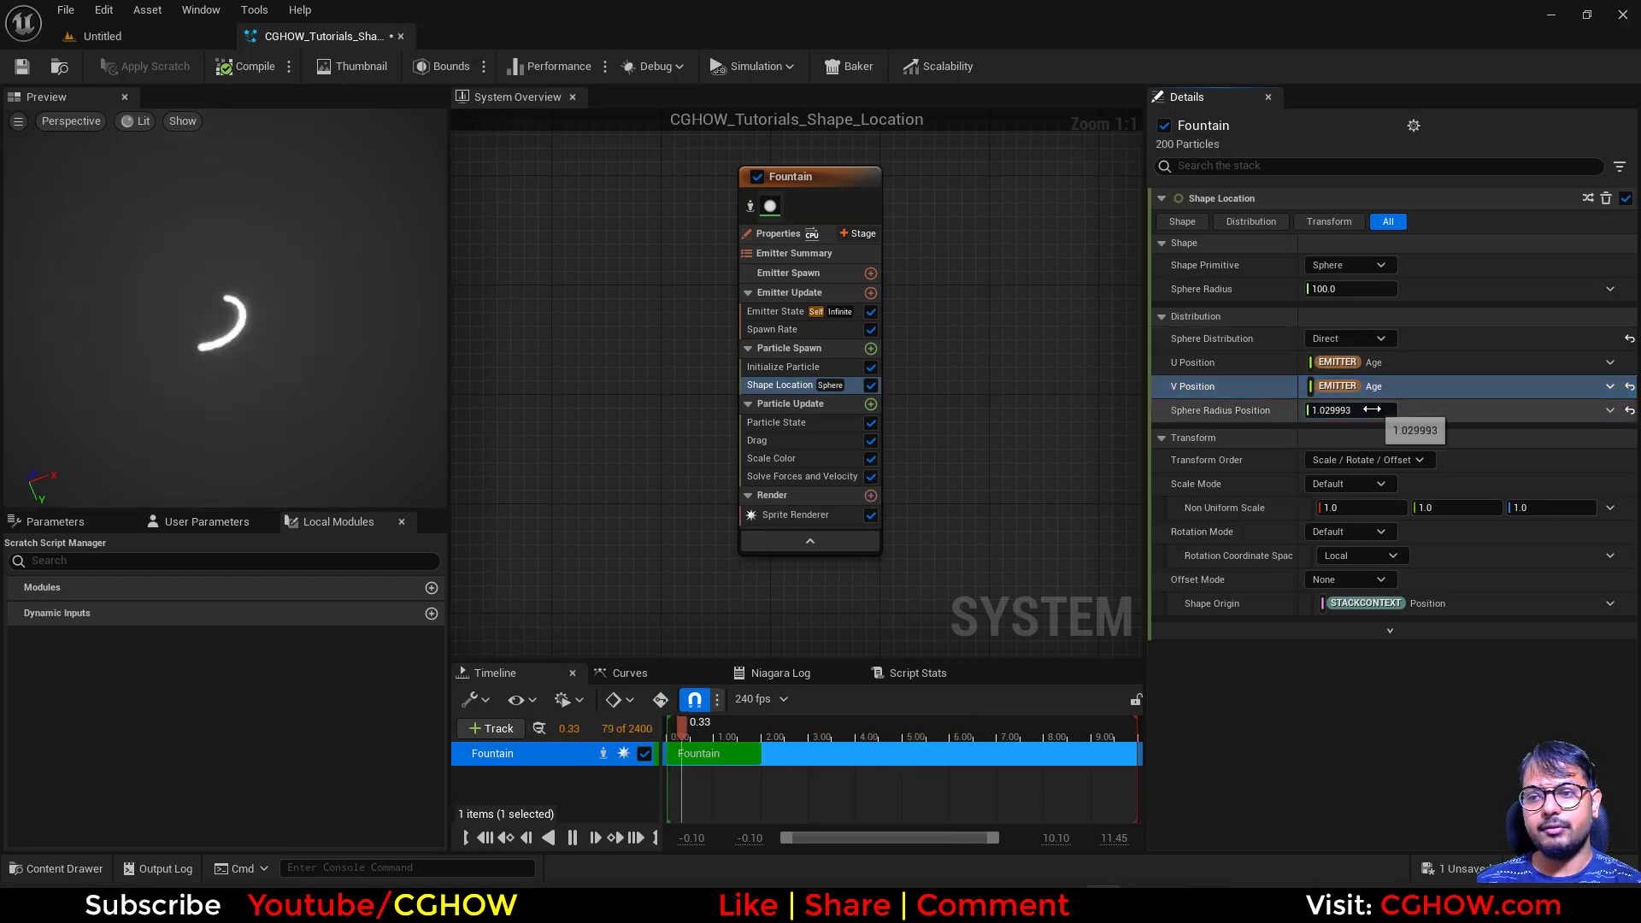
left_click(1372, 410)
type("1")
key("Return")
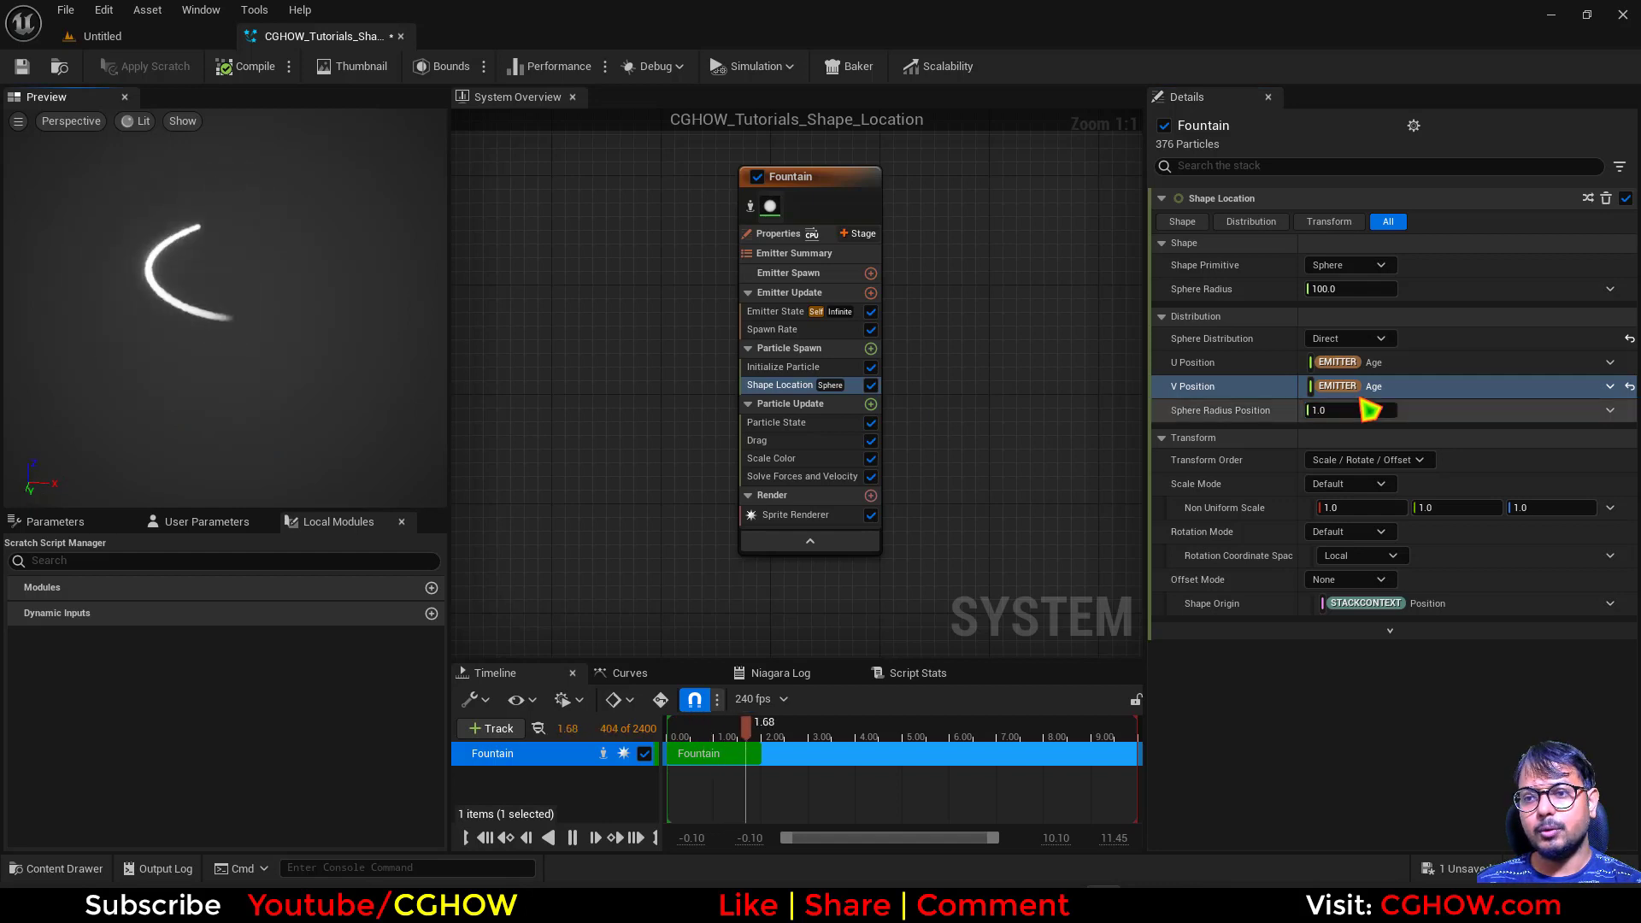
Switch the Sphere Distribution mode to Uniform, raise the Spawn Rate to about 4347, and inspect the particles on the sphere.
left_click(1376, 340)
left_click(1366, 402)
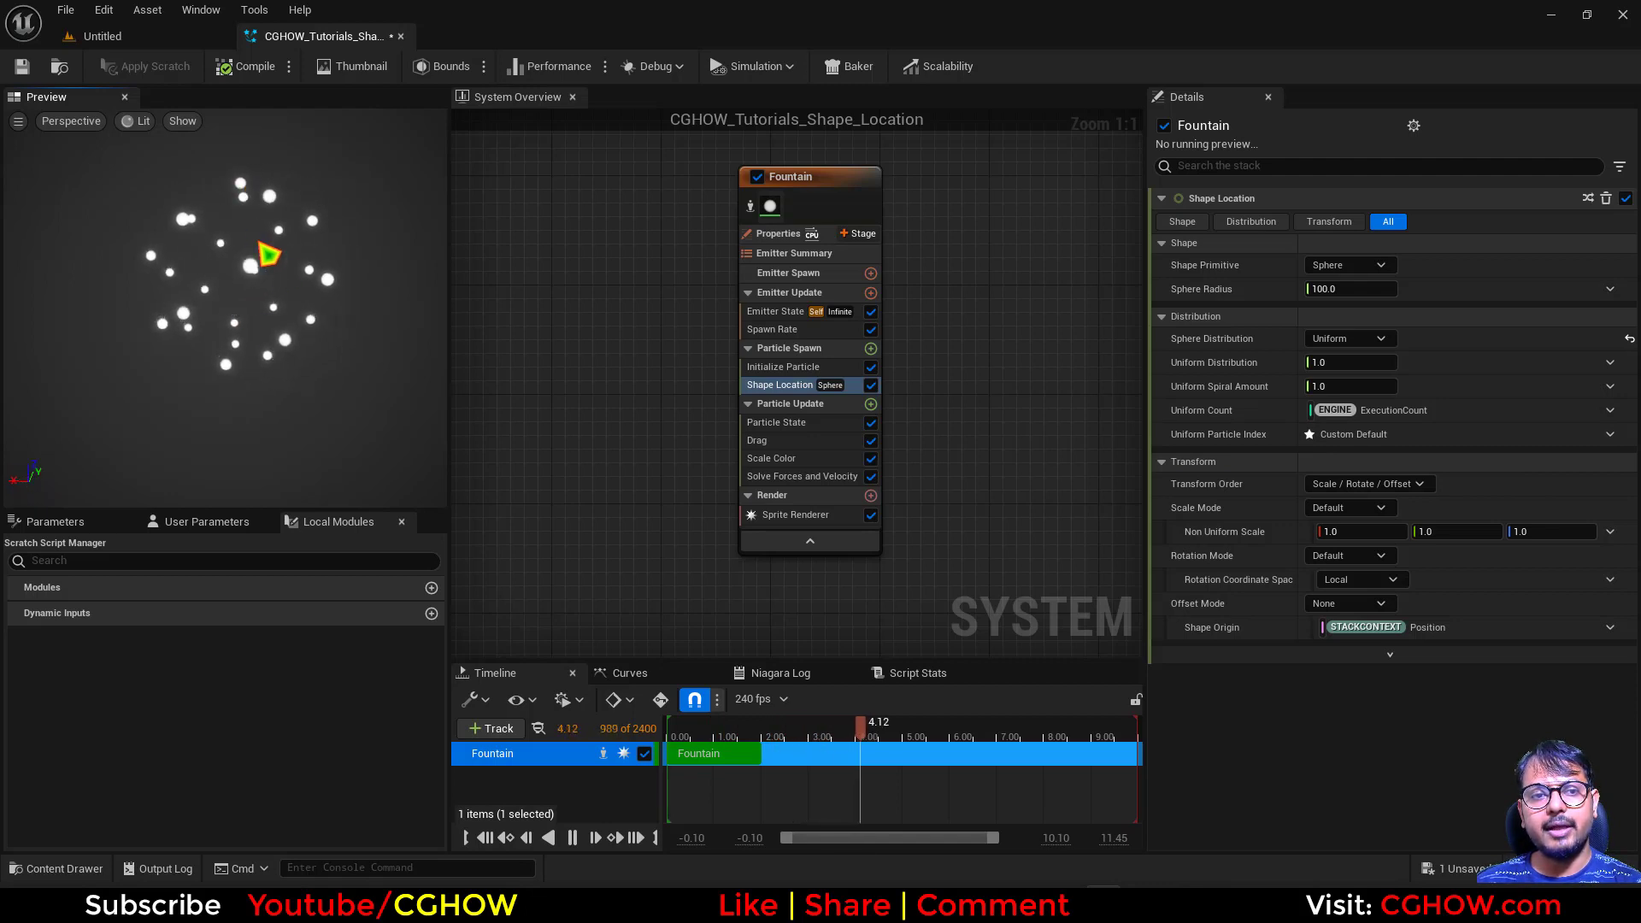
left_click(812, 330)
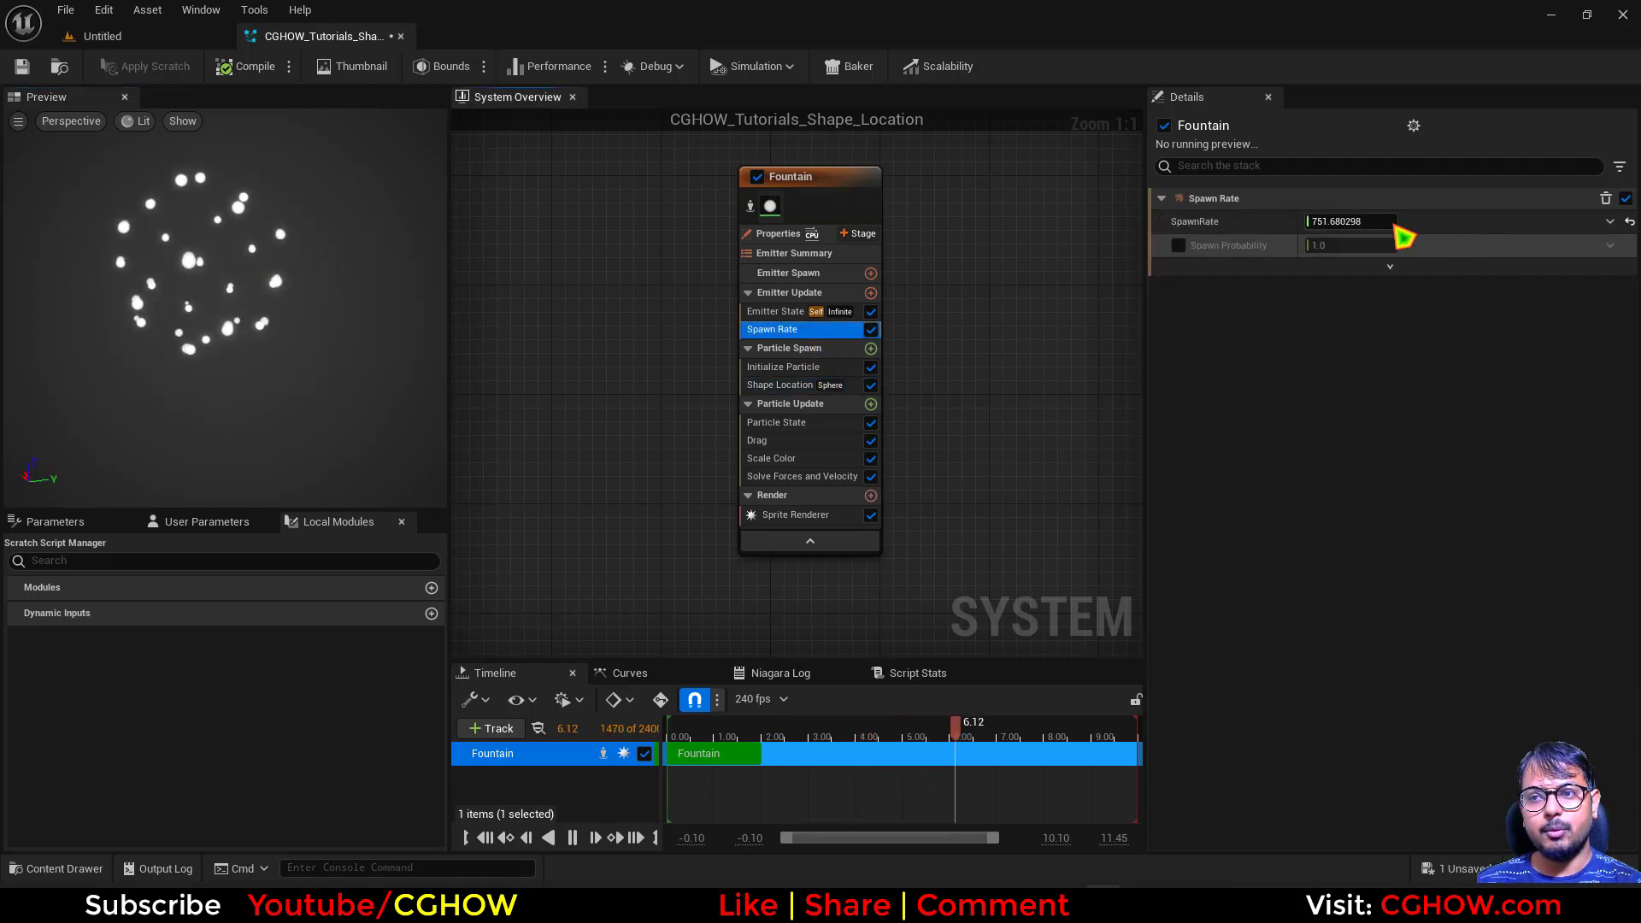
left_click_drag(1386, 223, 1521, 223)
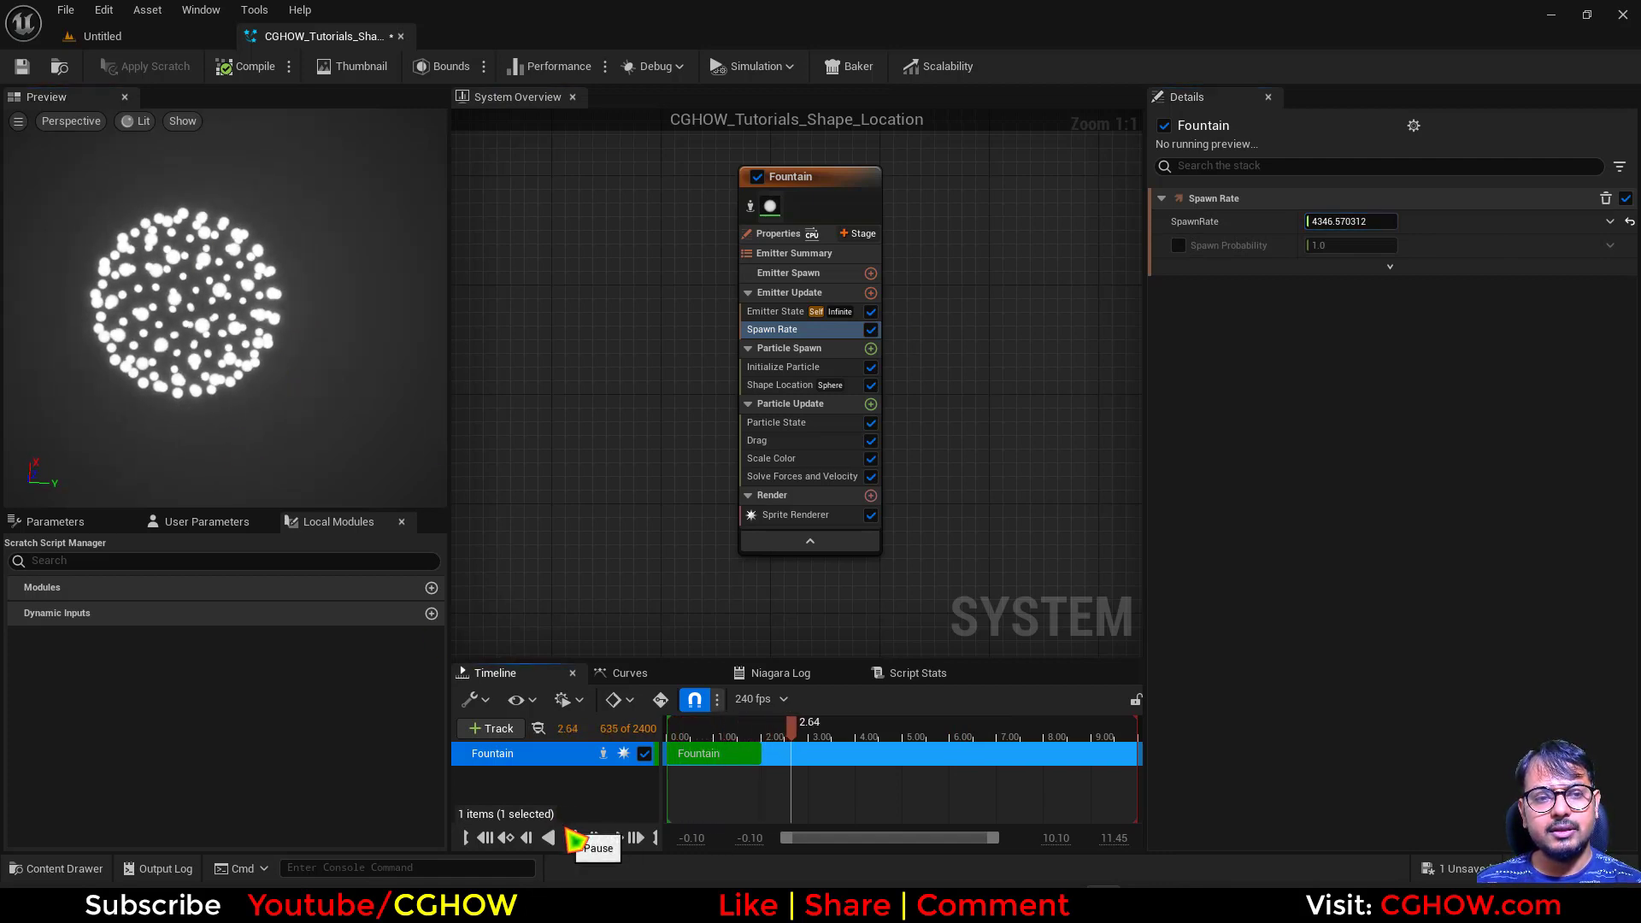
scroll(183, 385, "up", 5)
left_click_drag(183, 384, 223, 330)
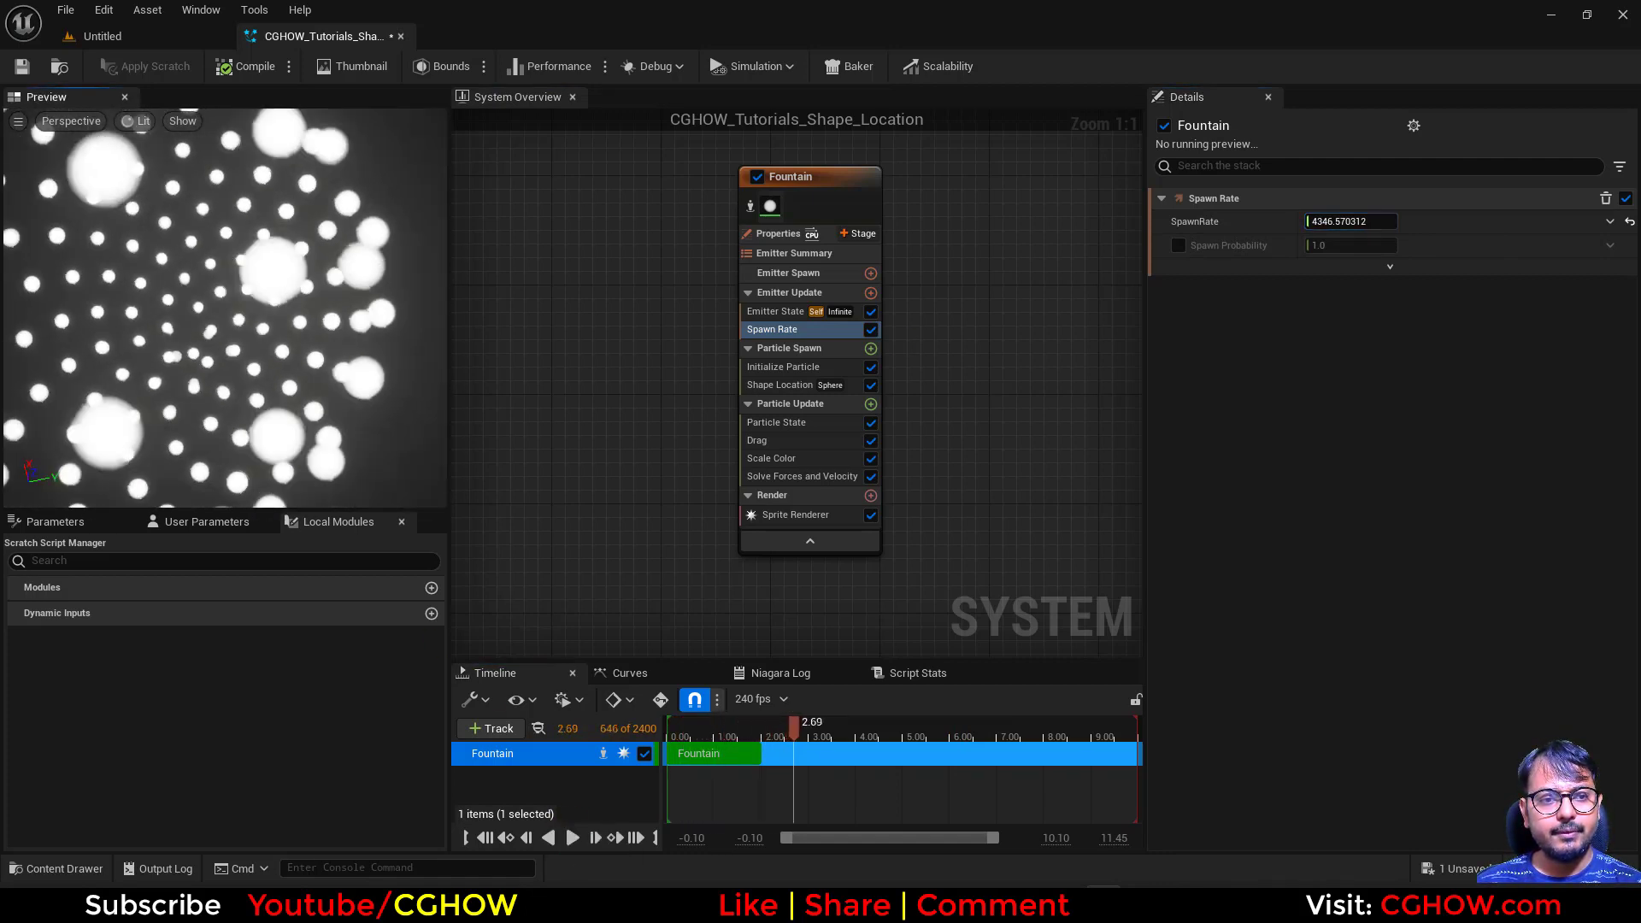
scroll(135, 377, "down", 8)
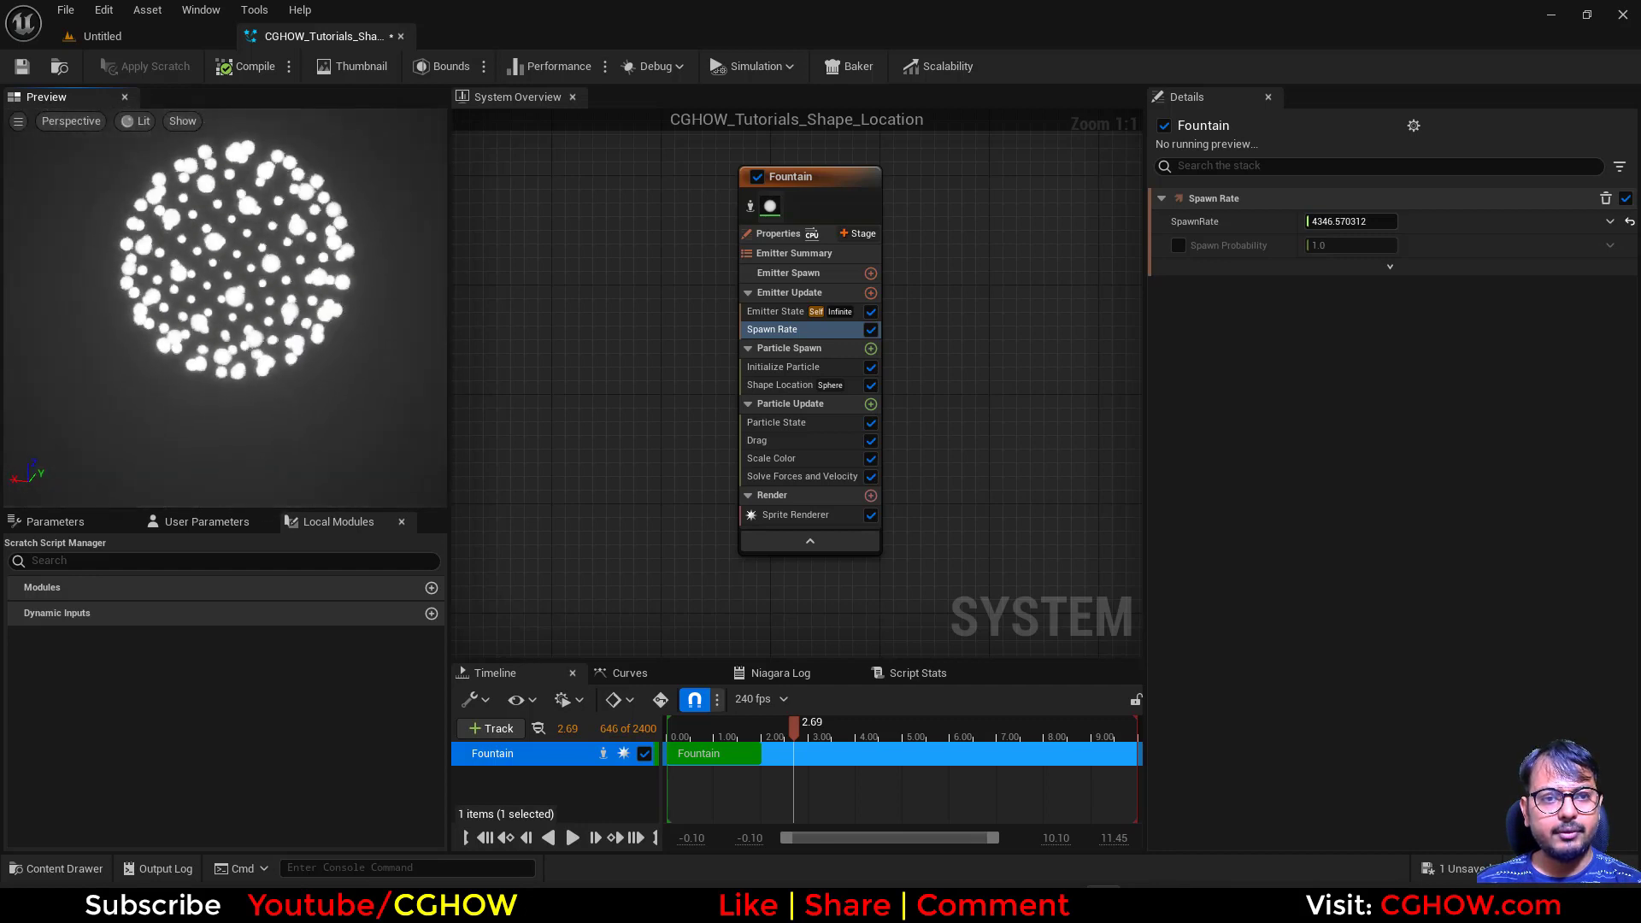
Try a Uniform Distribution of about 0.5 in Shape Location, inspect the partial sphere, and restore the value to 1.0.
left_click(778, 366)
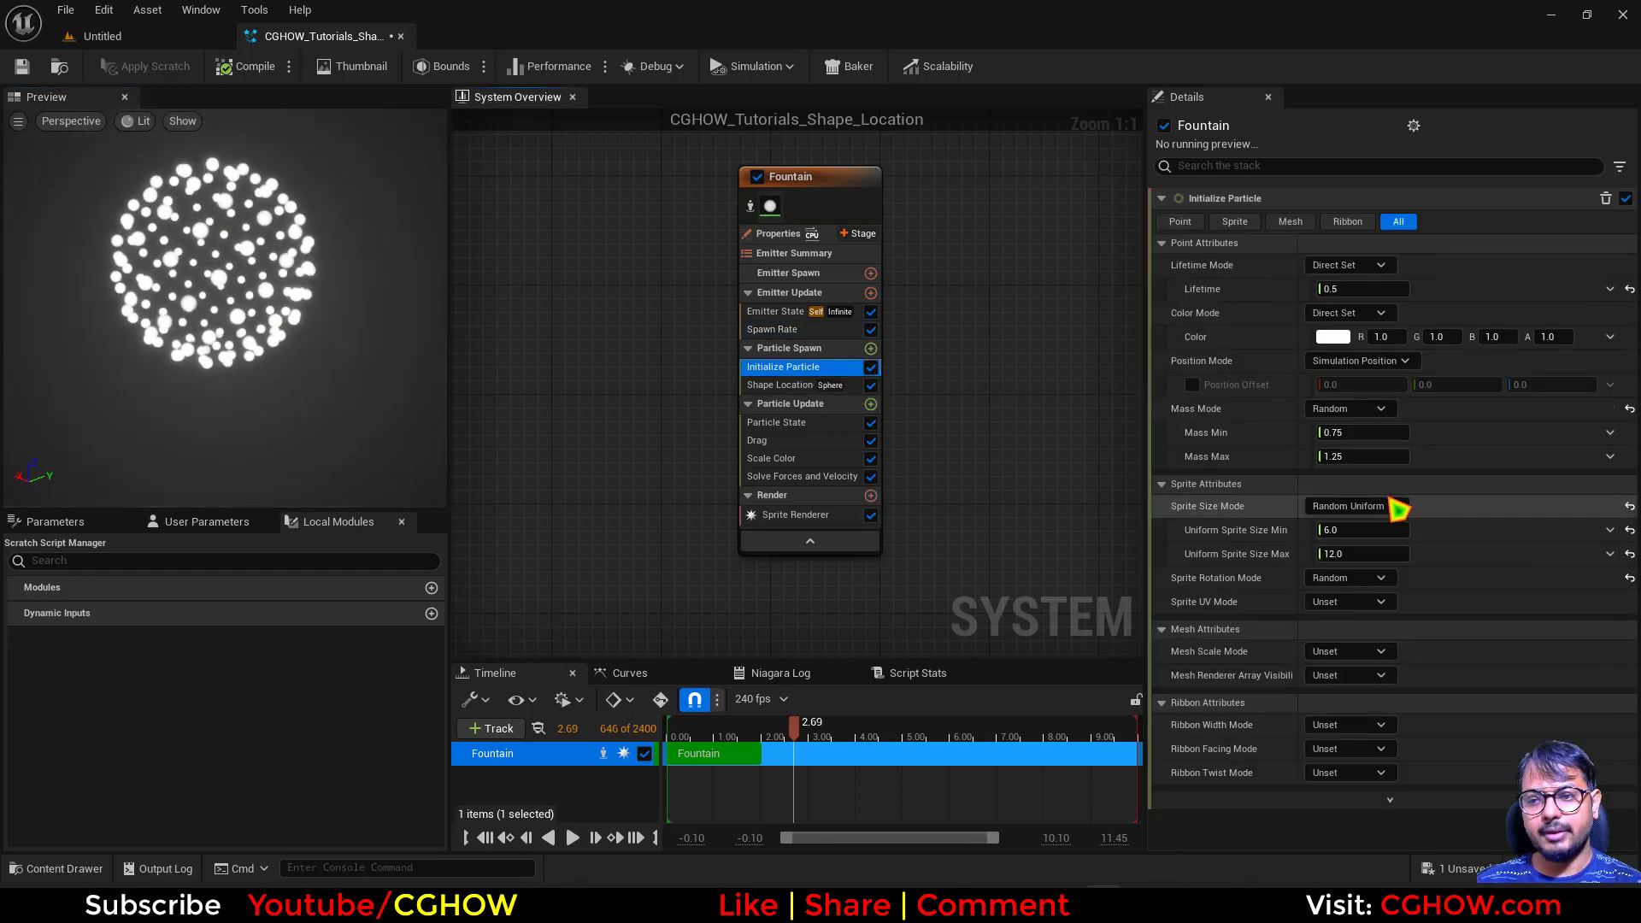
left_click(779, 384)
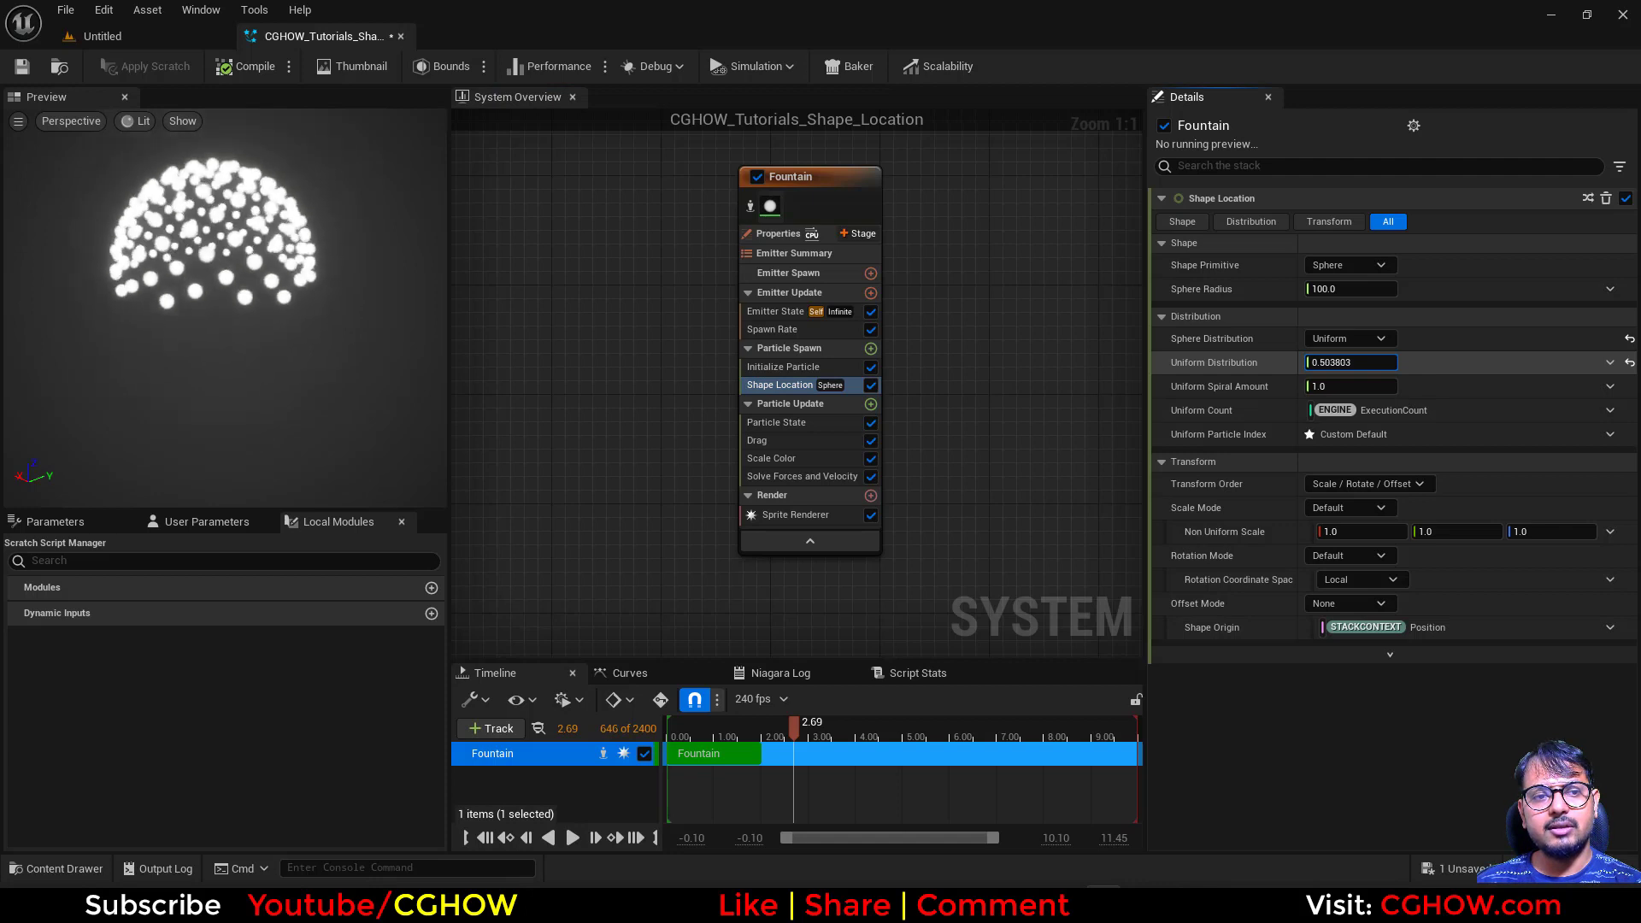
left_click_drag(248, 290, 248, 436)
mouse_move(1351, 362)
left_mouse_down()
mouse_move(1333, 362)
mouse_move(1372, 362)
left_mouse_up()
left_click_drag(261, 361, 261, 265)
left_click(1374, 365)
type("1")
key("Return")
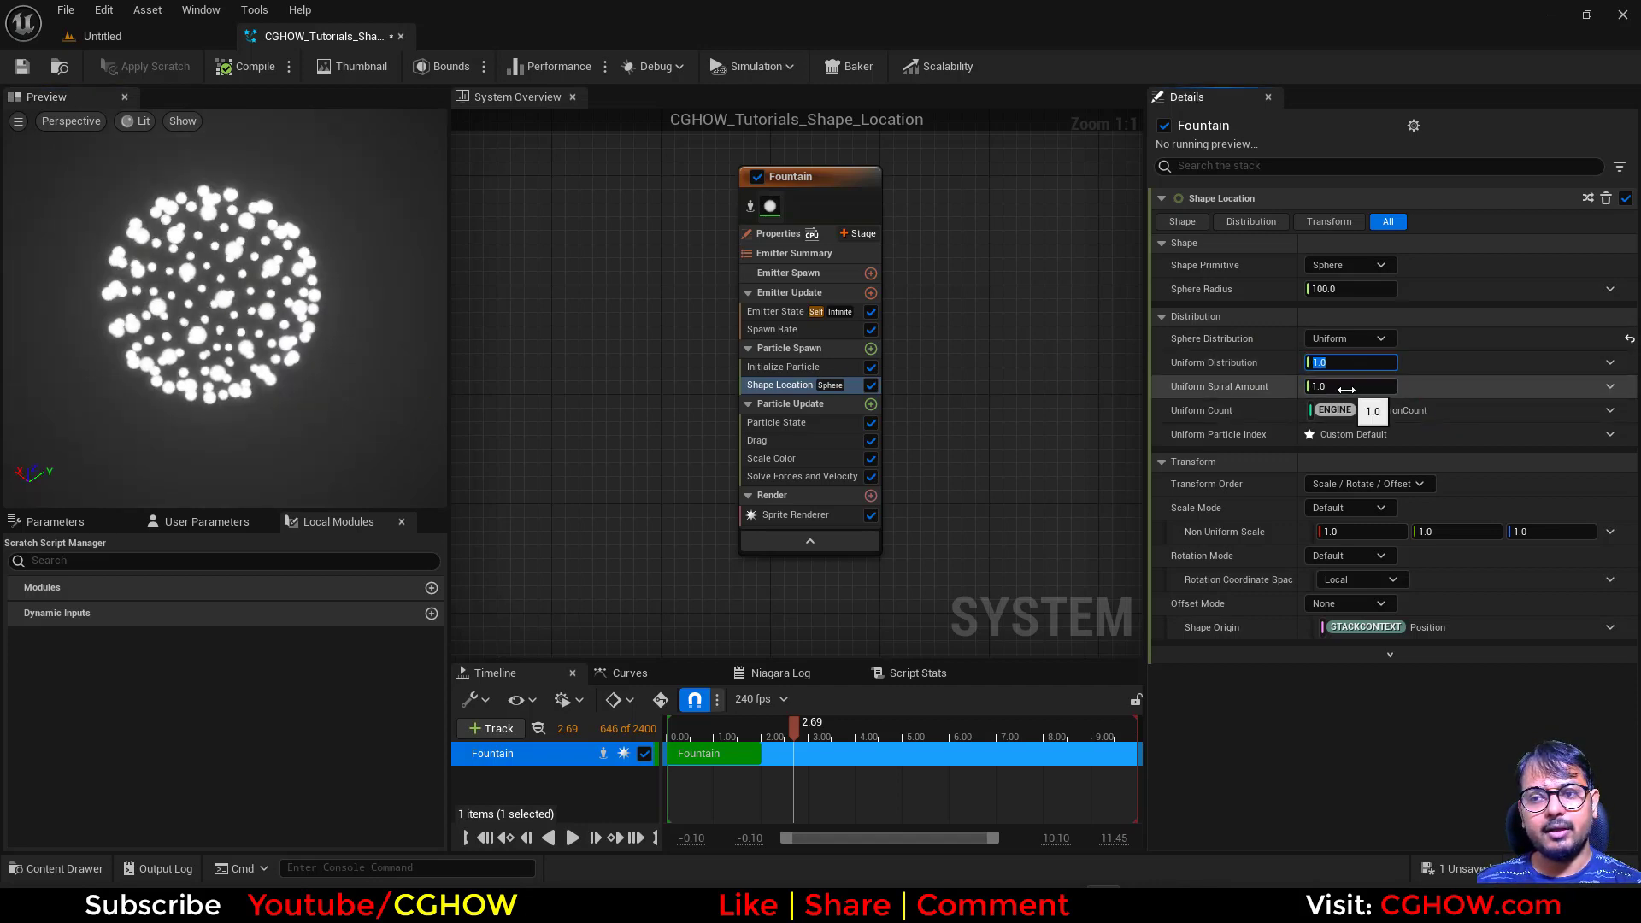
Try a Uniform Spiral Amount of about 0.82, inspect the spiral, and restore the value to 1.0.
mouse_move(1345, 388)
left_mouse_down()
mouse_move(1300, 389)
mouse_move(1328, 388)
left_mouse_up()
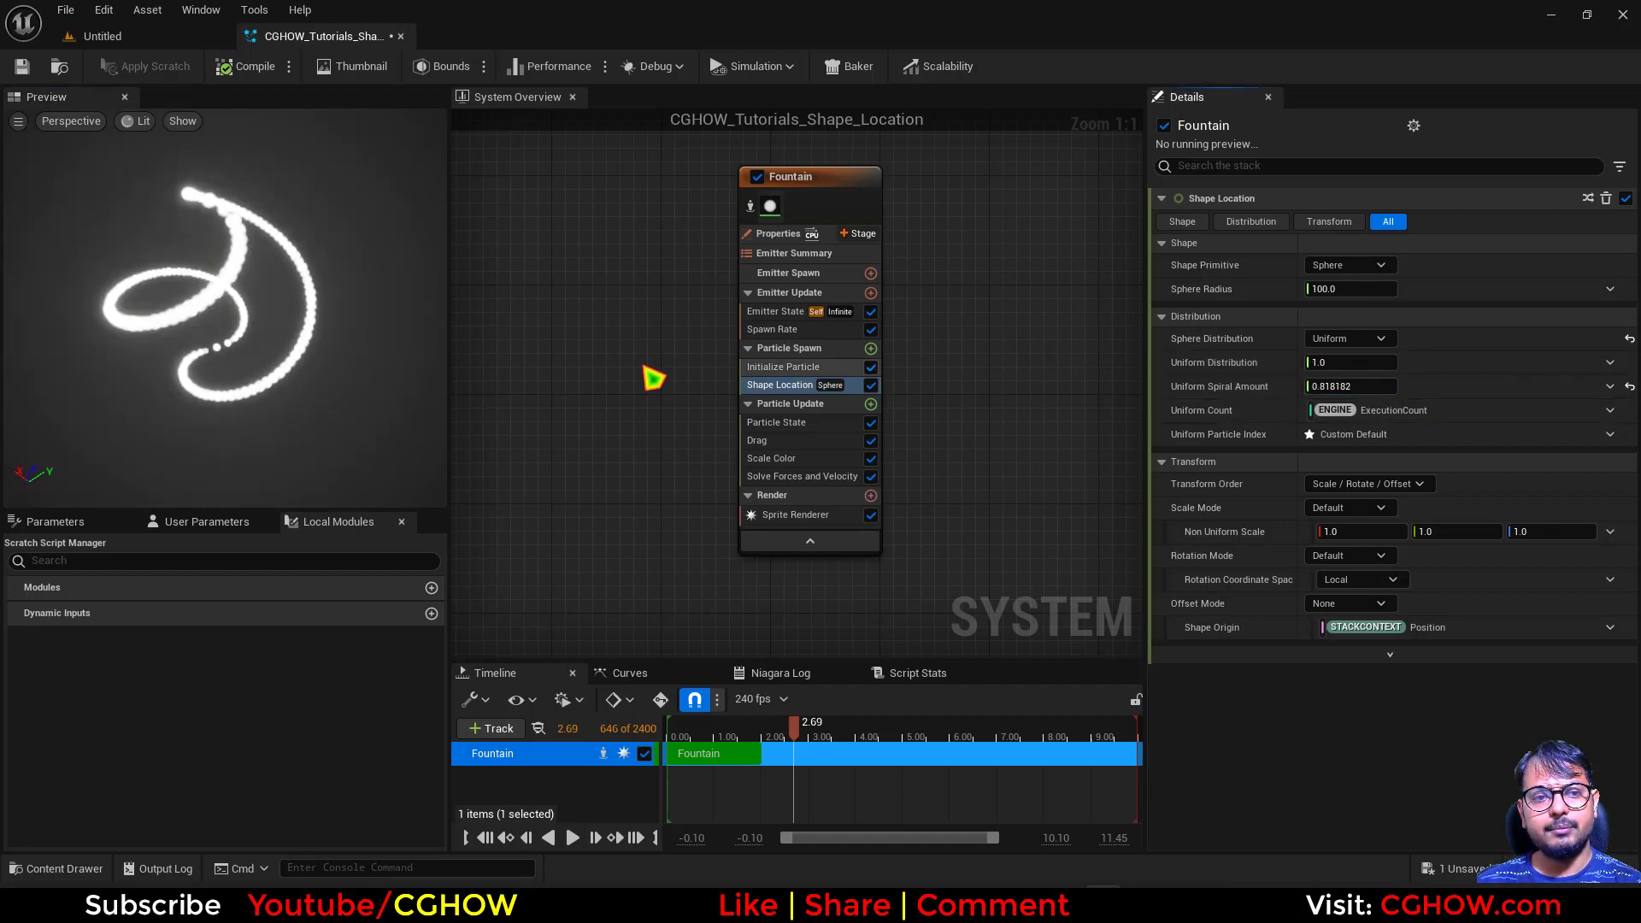
left_click_drag(290, 336, 346, 255)
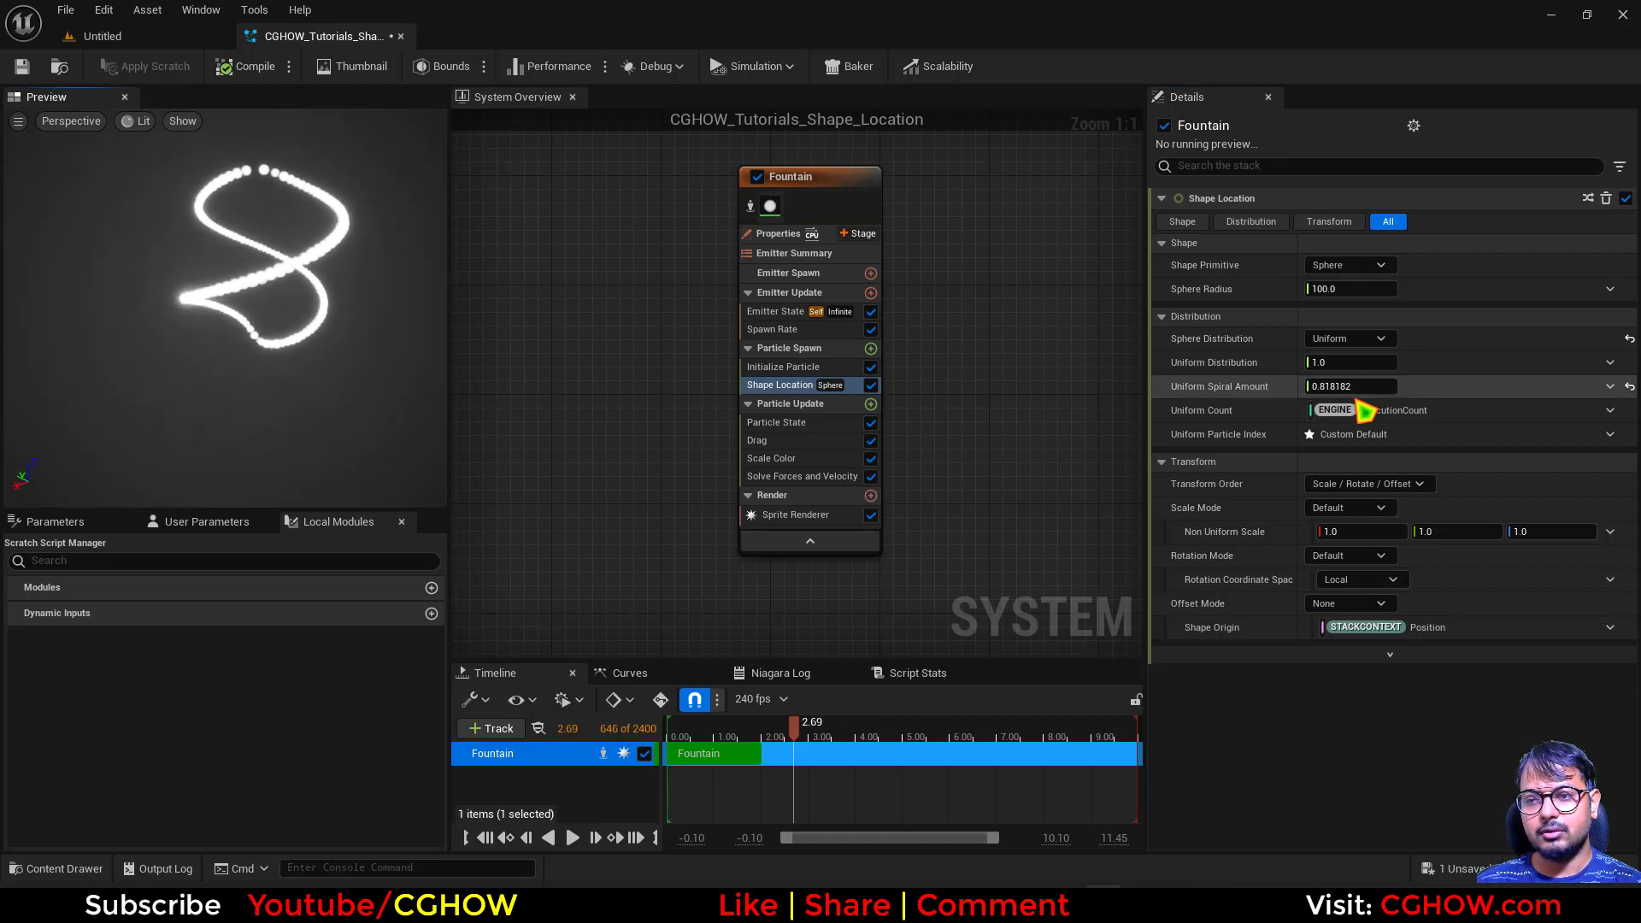
left_click_drag(1364, 389, 1445, 428)
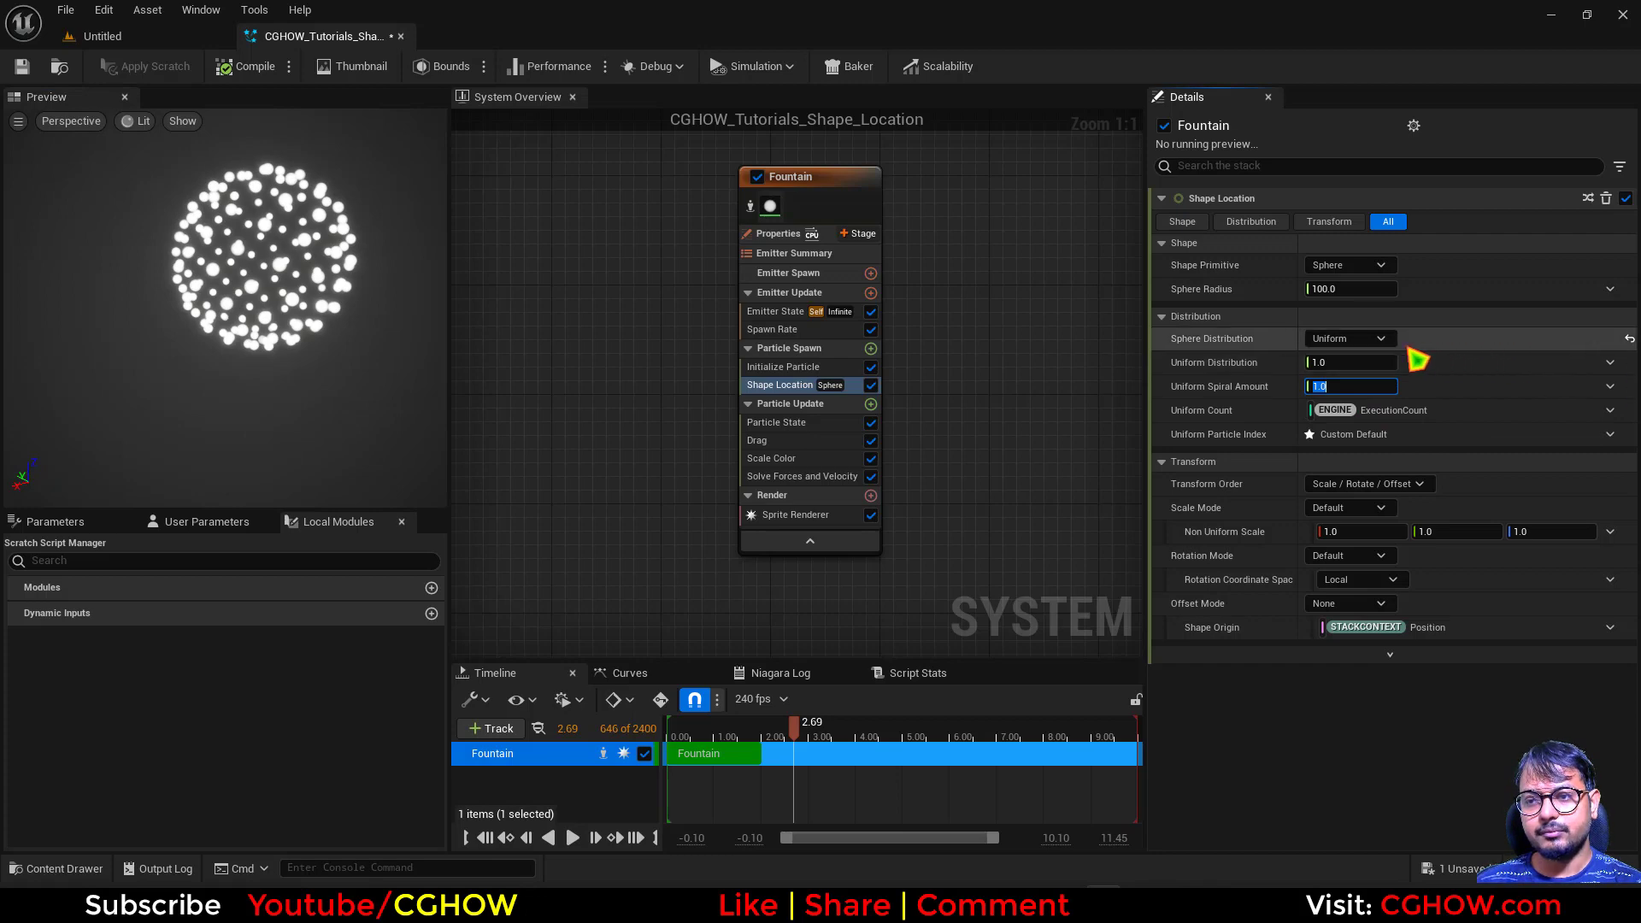
Switch the Sphere Distribution mode back to Random and review the available Shape Primitive options.
left_click(1377, 340)
left_click(1368, 365)
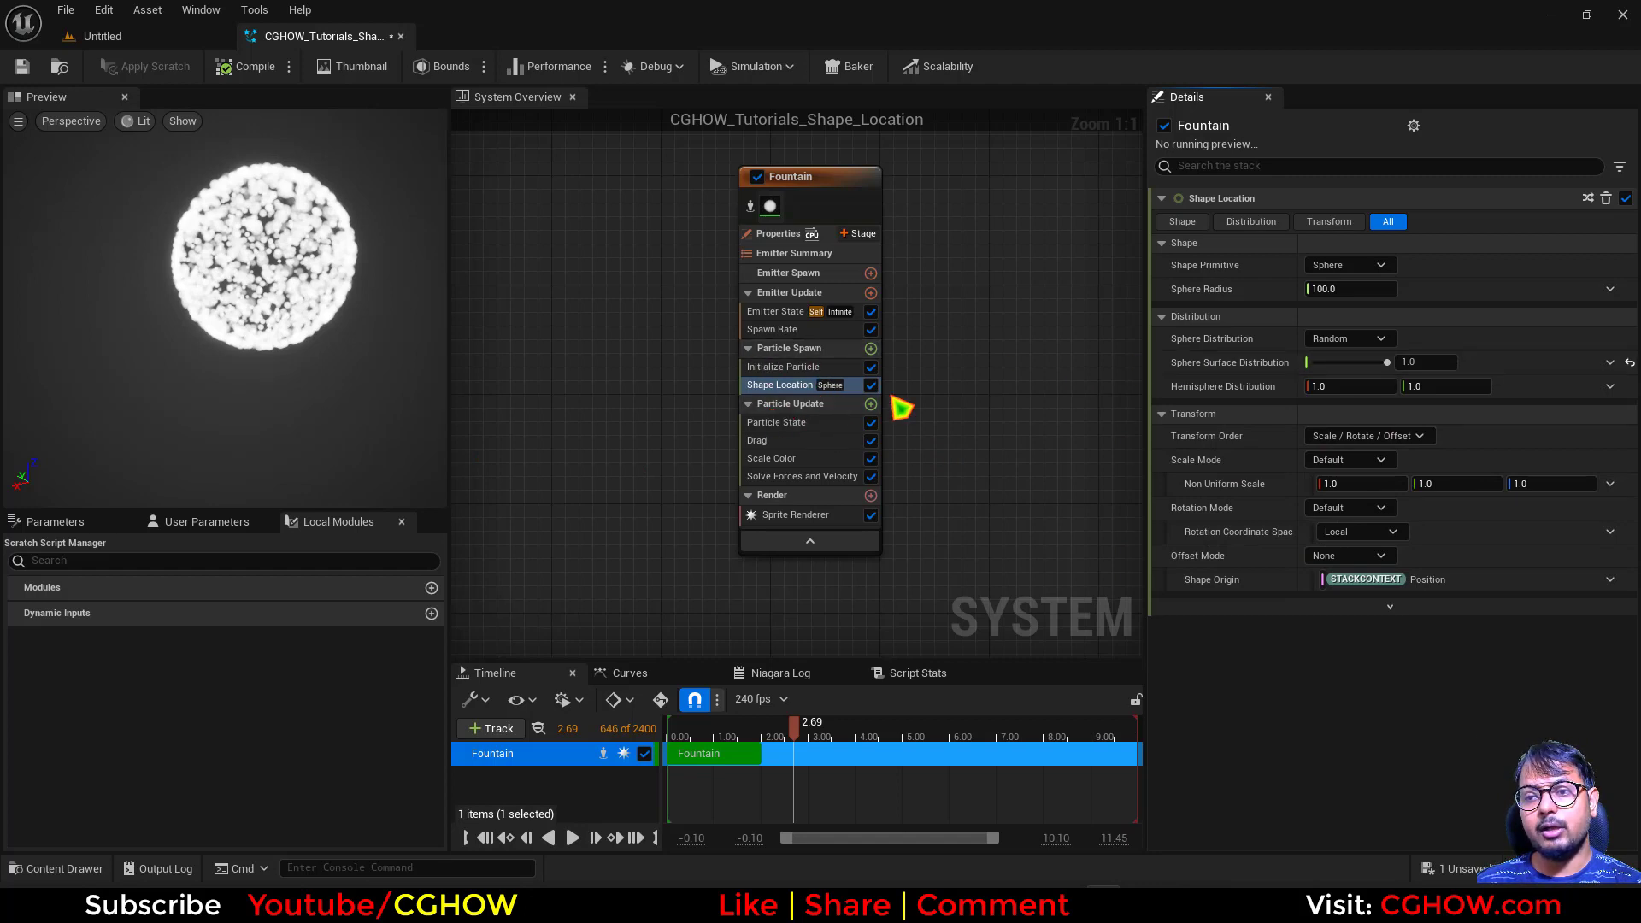
left_click(1379, 265)
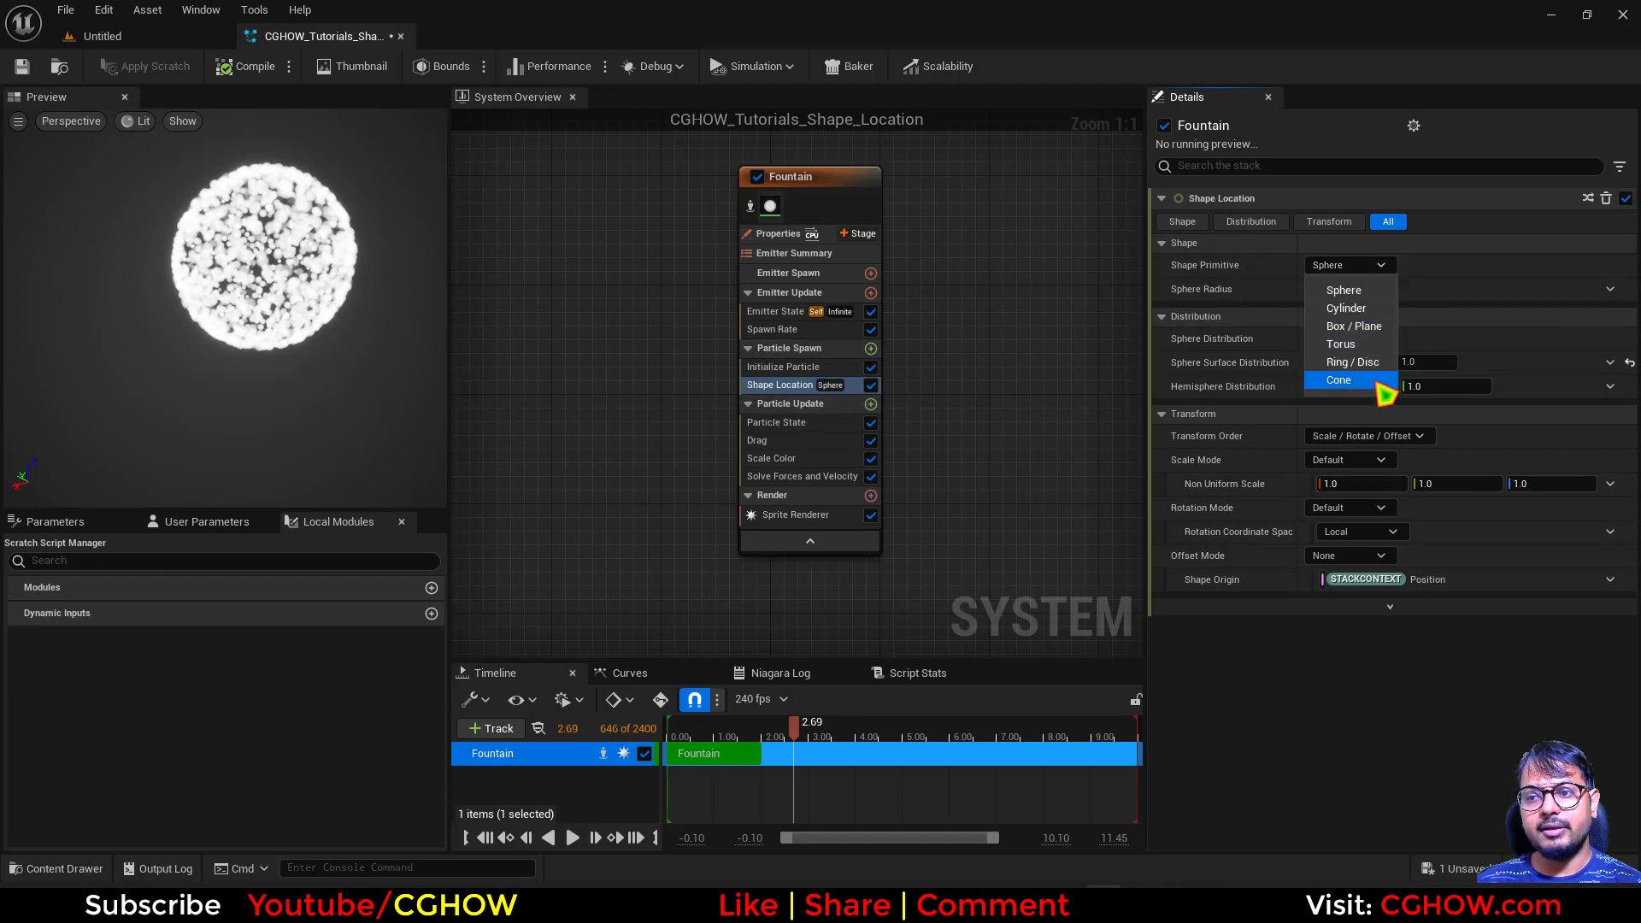
left_click(1417, 637)
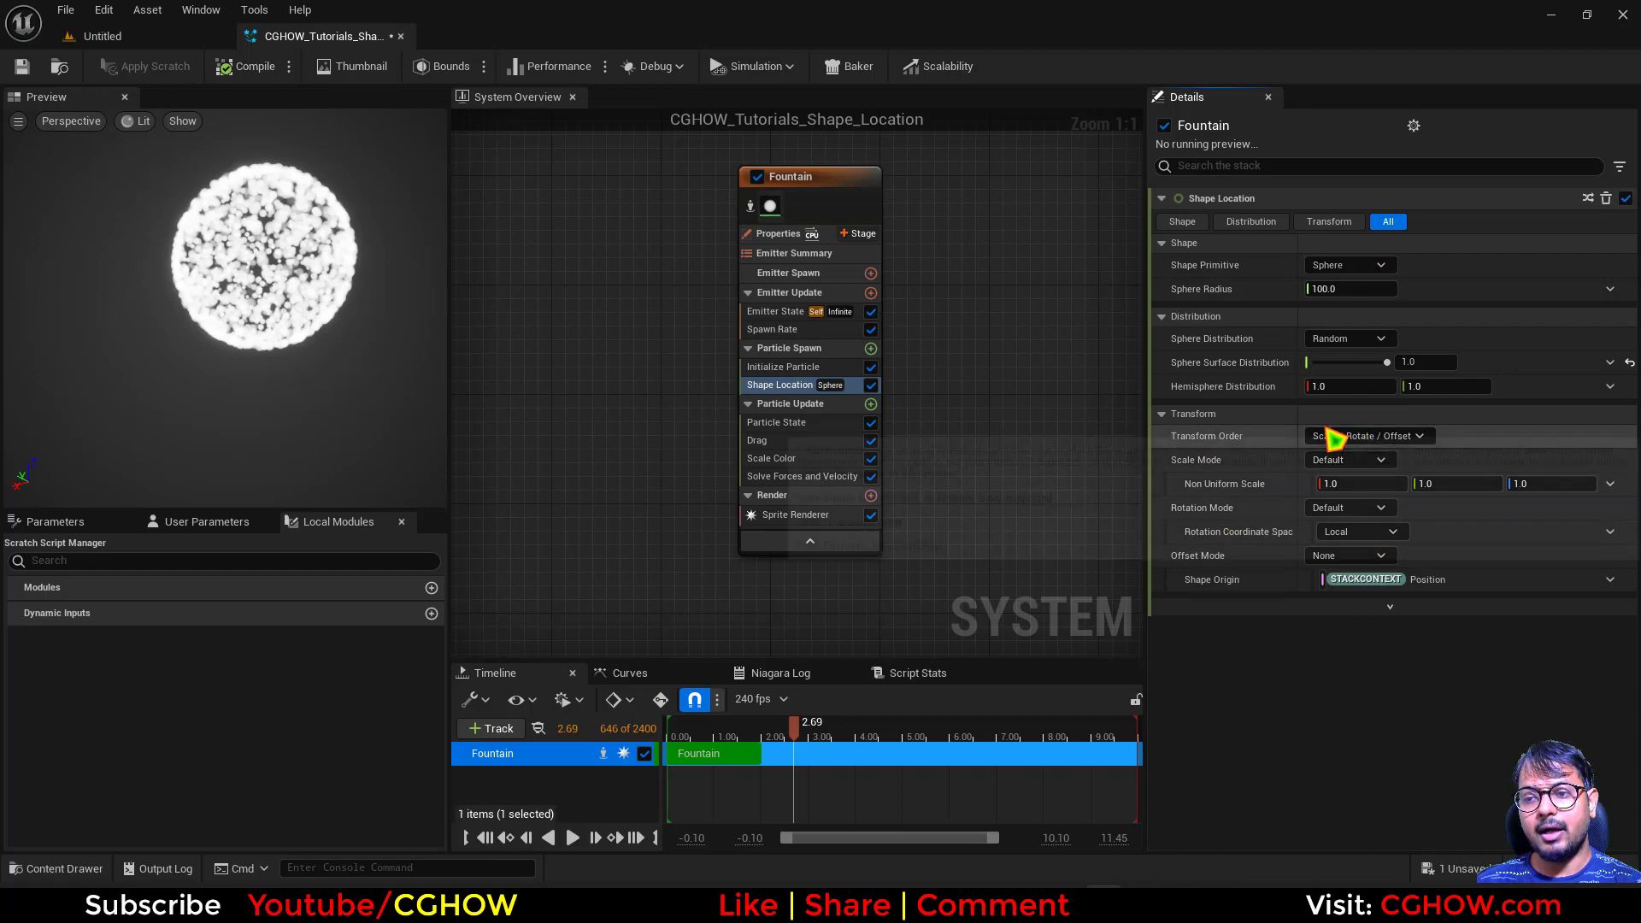
Examine the Transform Order description and options, the Scale Mode options, and the Non Uniform Scale Z value.
mouse_move(1348, 446)
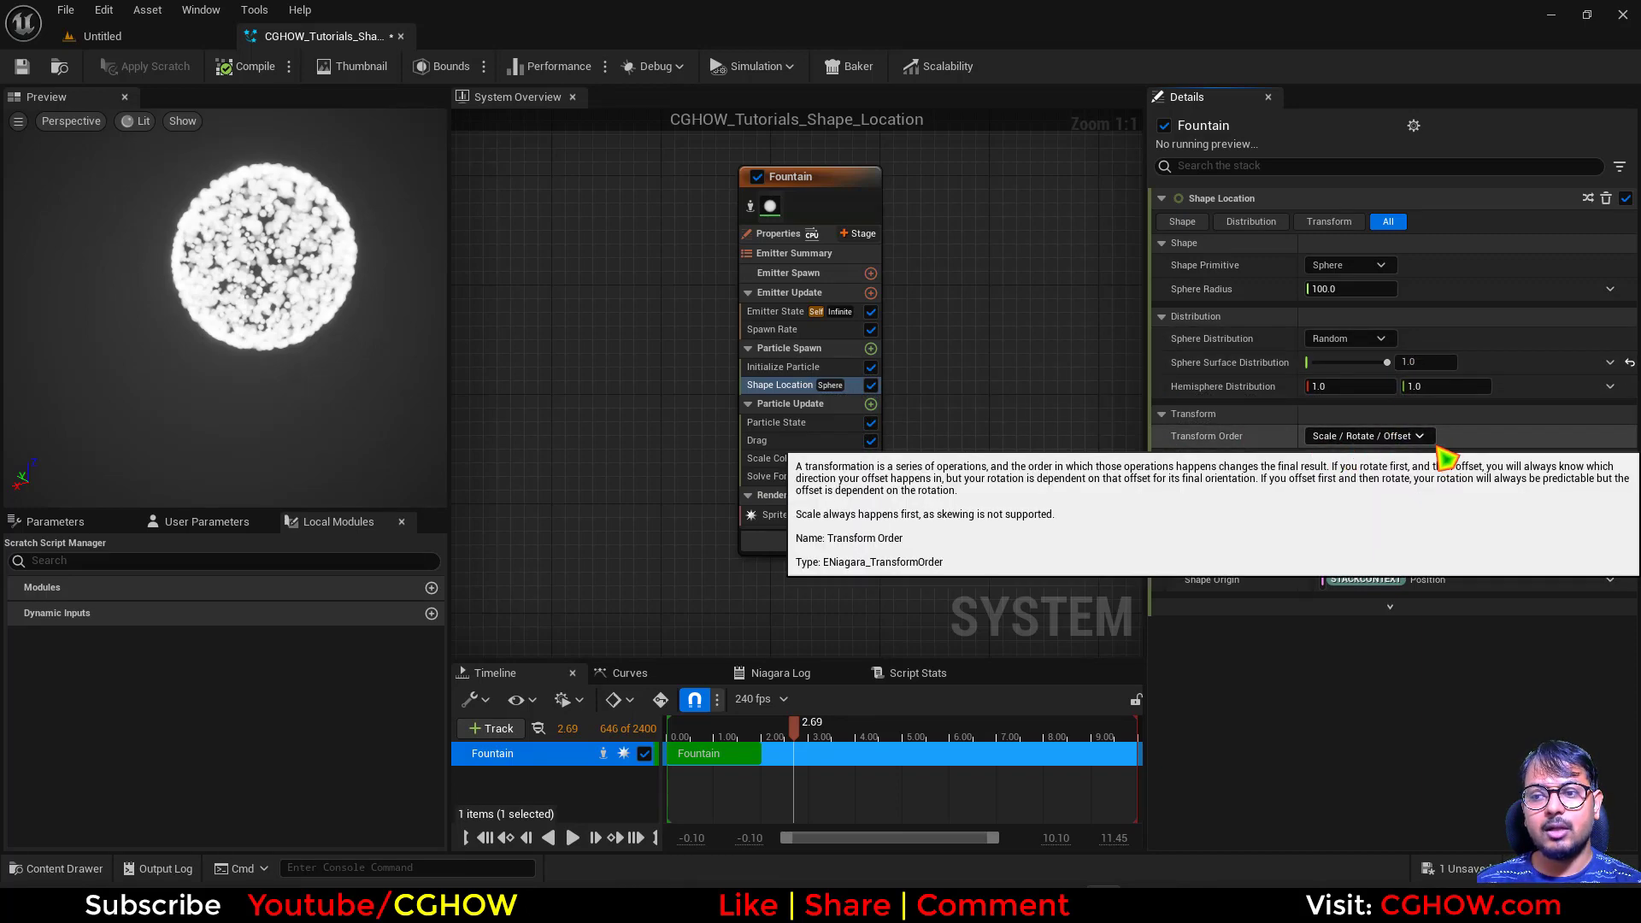
left_click(1402, 437)
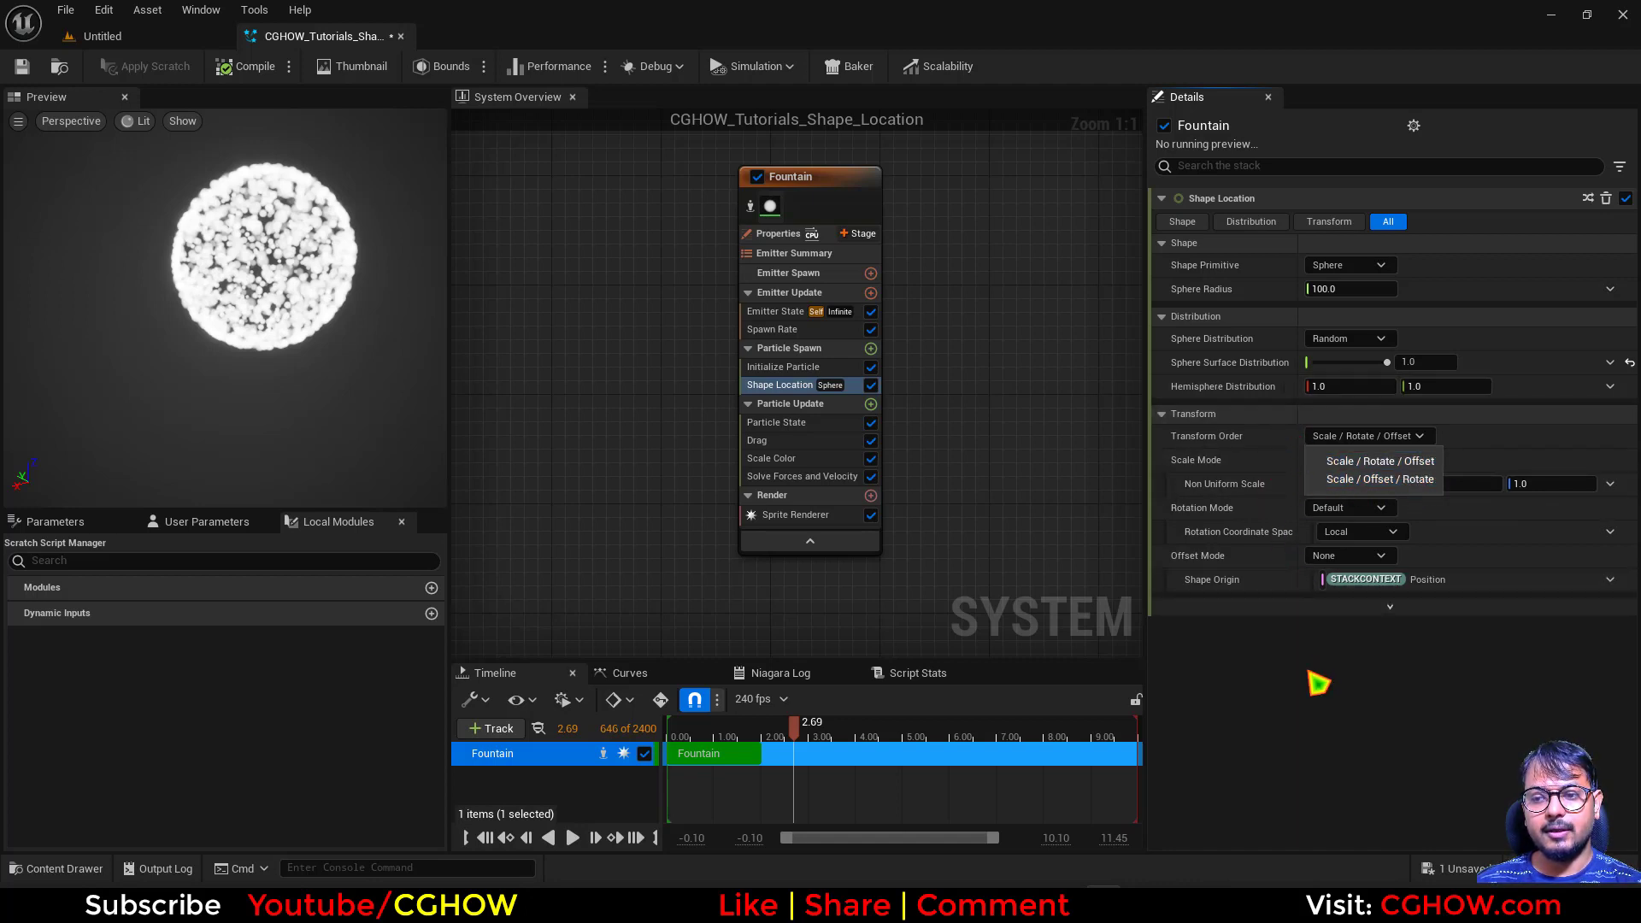
left_click(1320, 676)
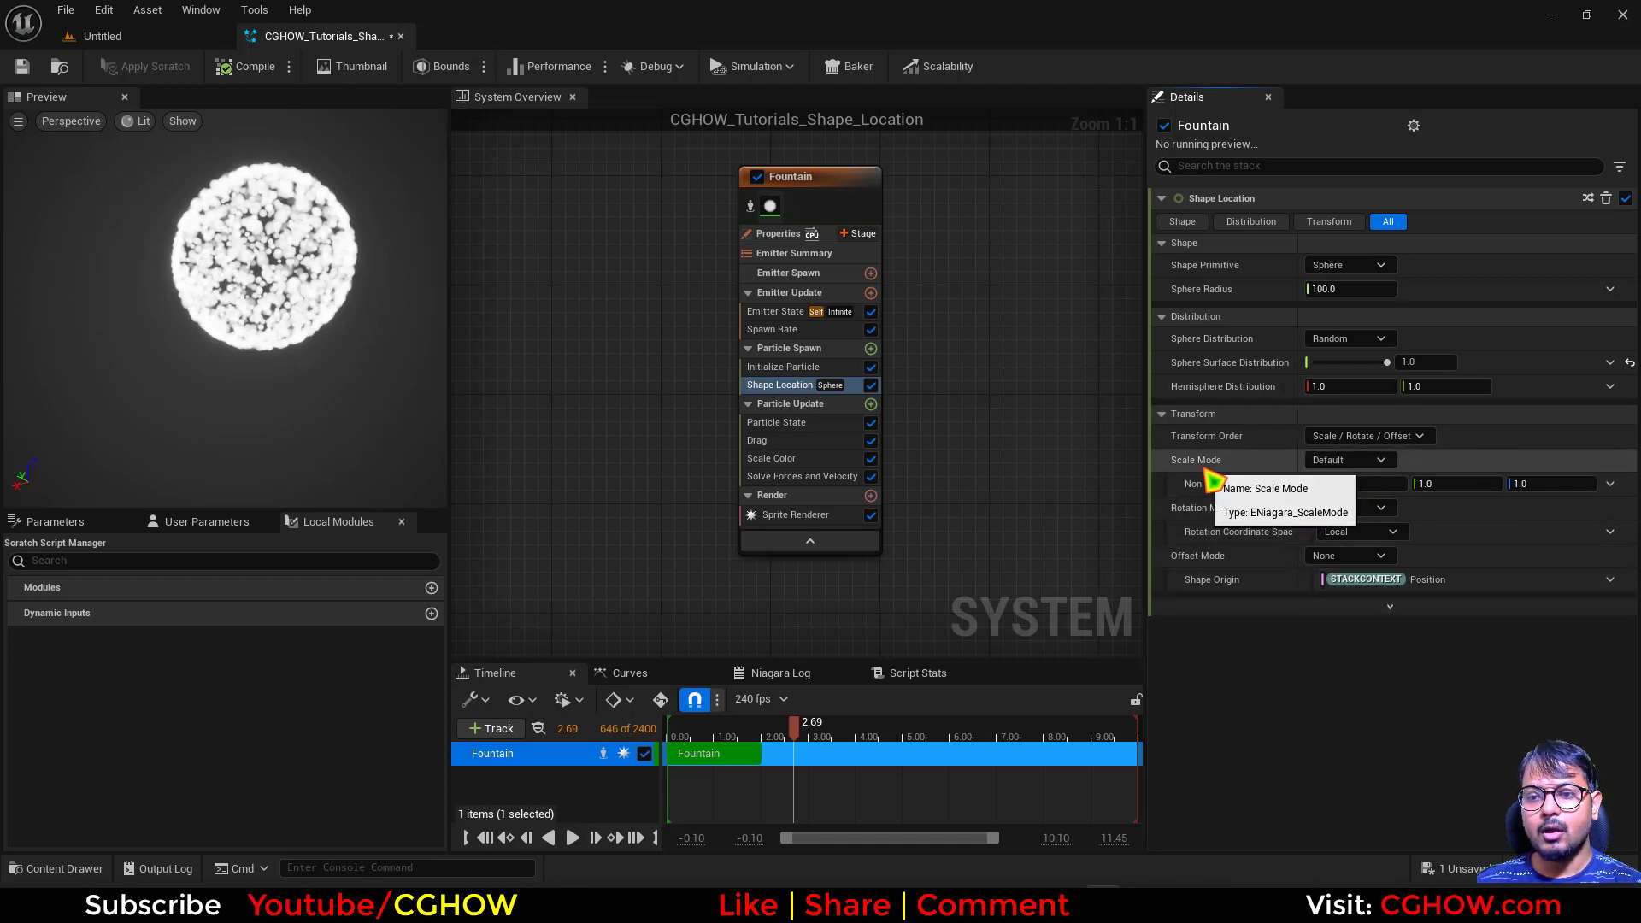
left_click(1383, 462)
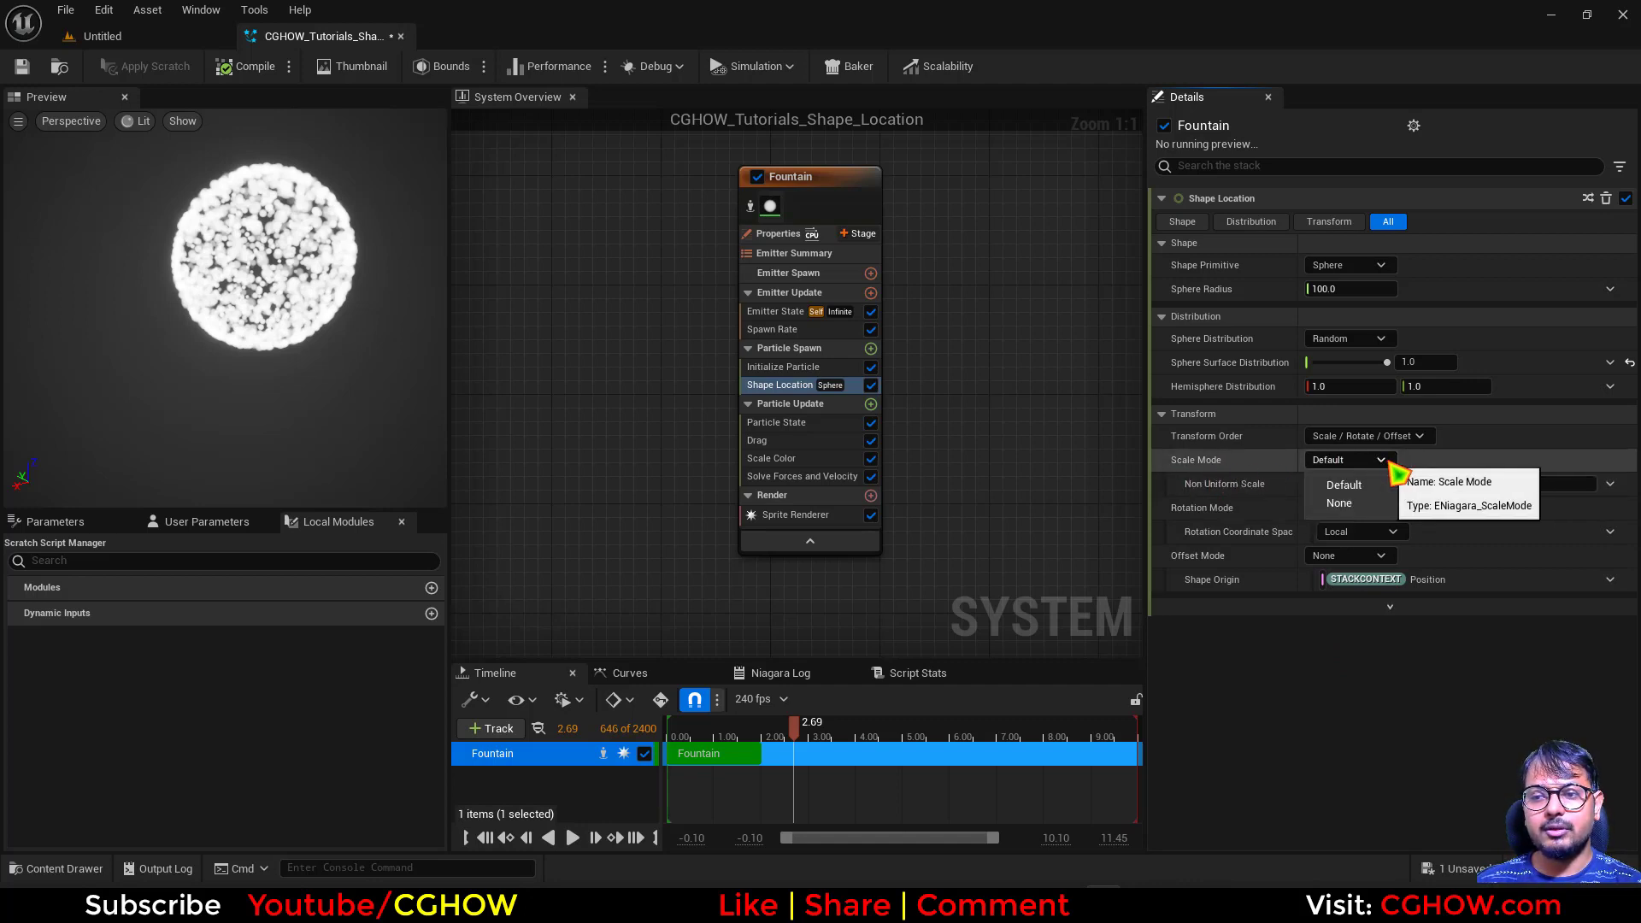
left_click(1388, 462)
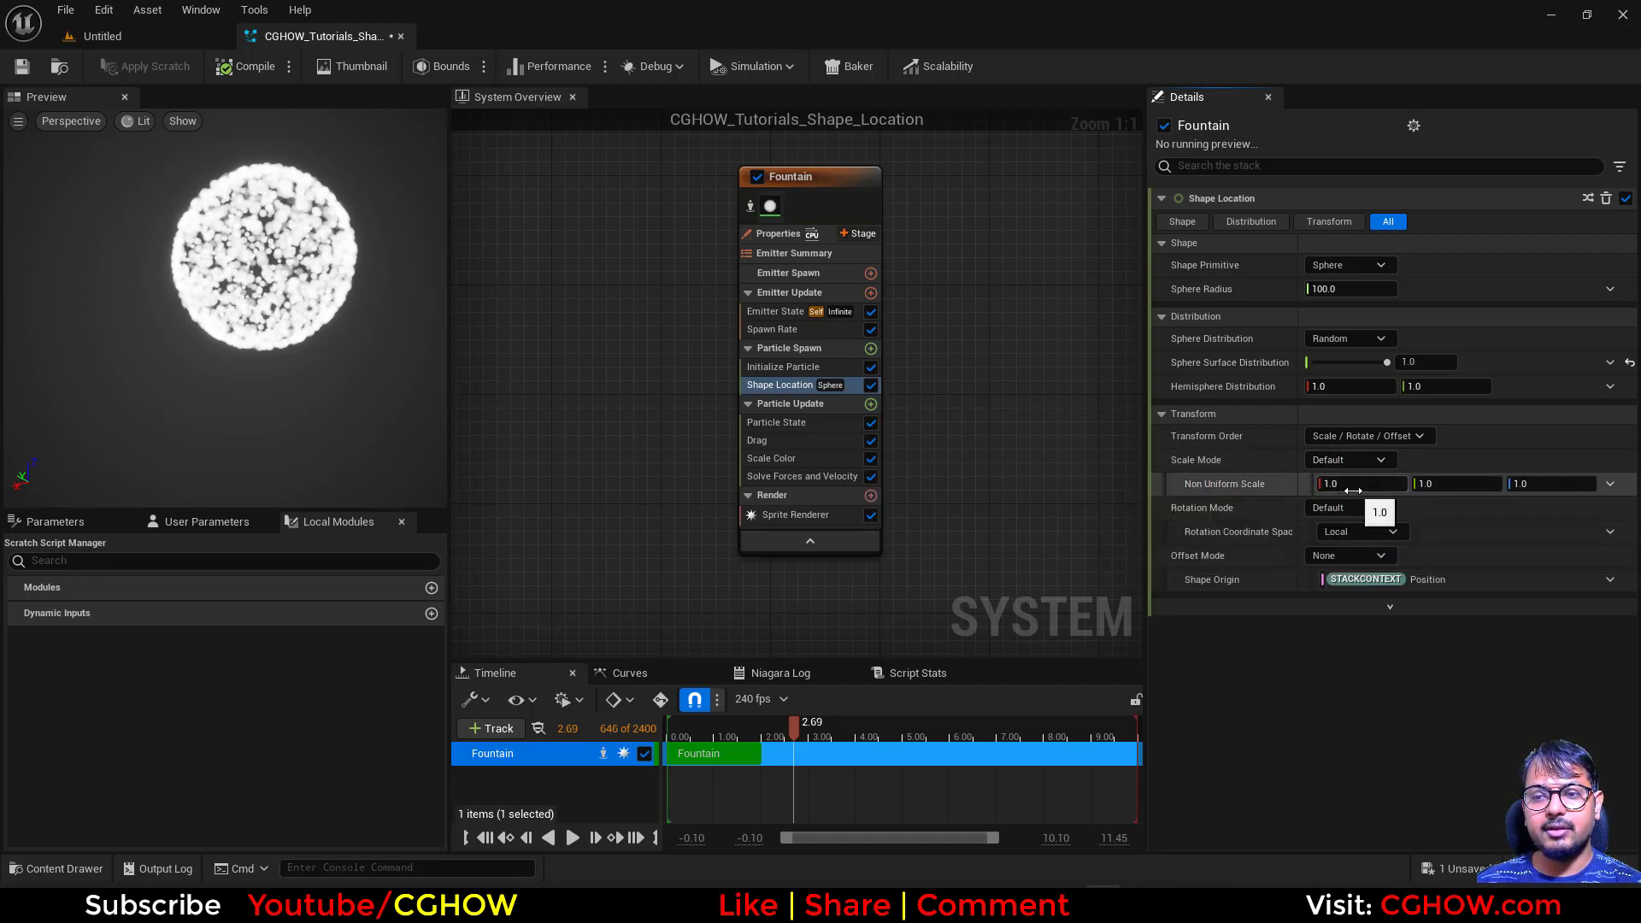
left_click(1537, 488)
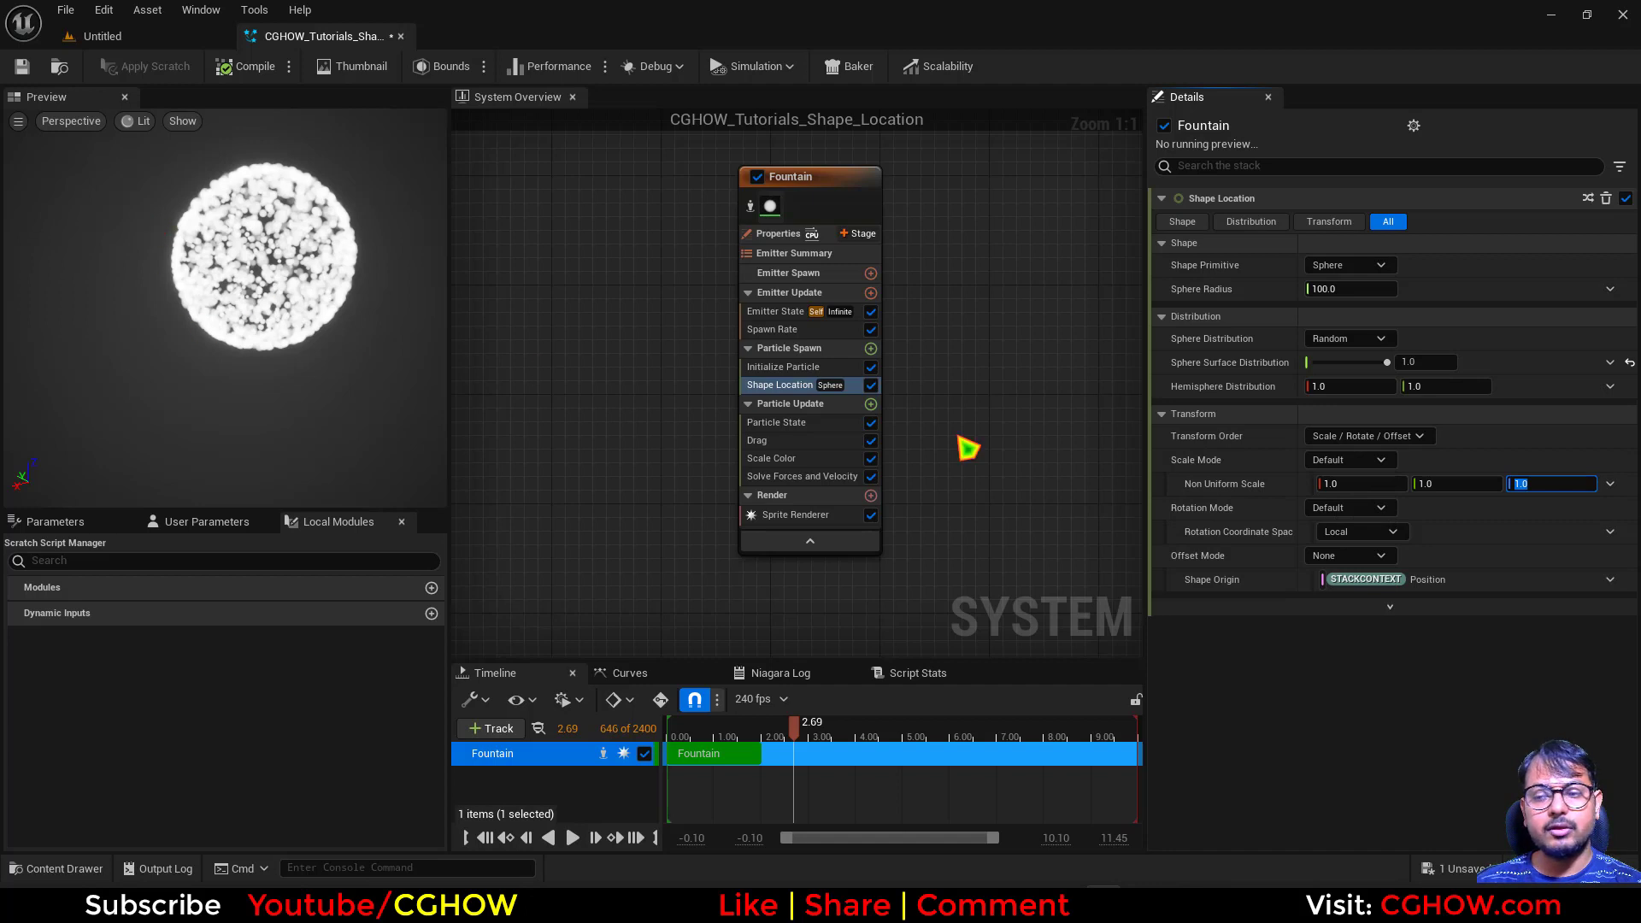
Try a Non Uniform Scale Z of 0, inspect the flattened sphere, and restore Z to 1.
type("0")
key("Return")
mouse_move(304, 432)
left_mouse_down()
mouse_move(283, 453)
mouse_move(284, 368)
mouse_move(286, 410)
left_mouse_up()
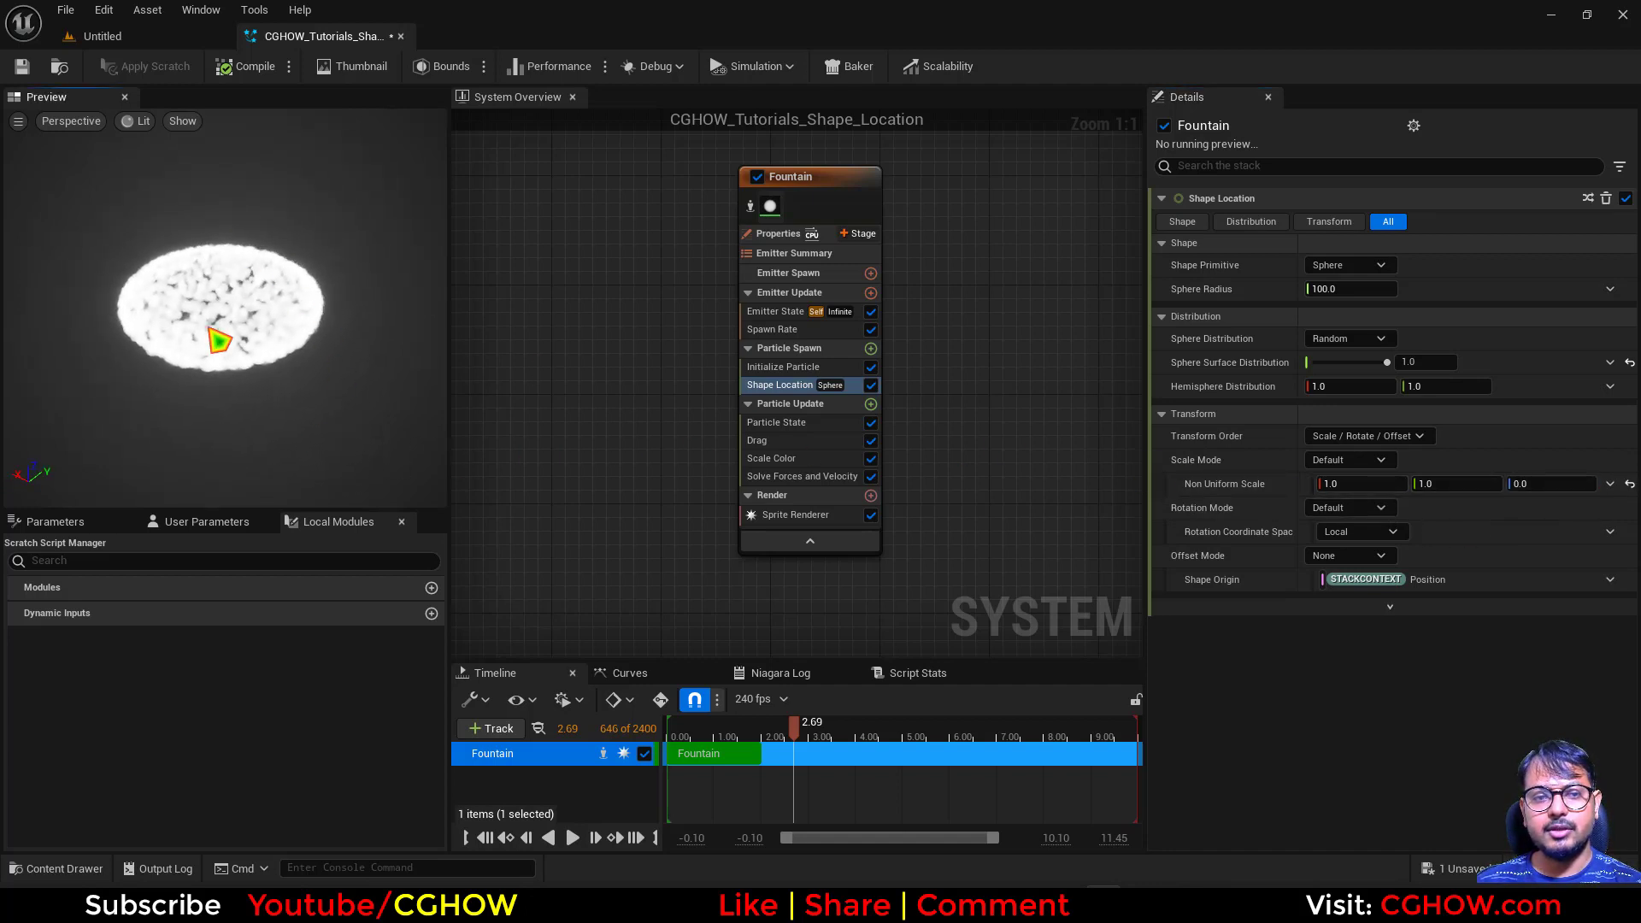
left_click(1564, 484)
type("1")
key("Return")
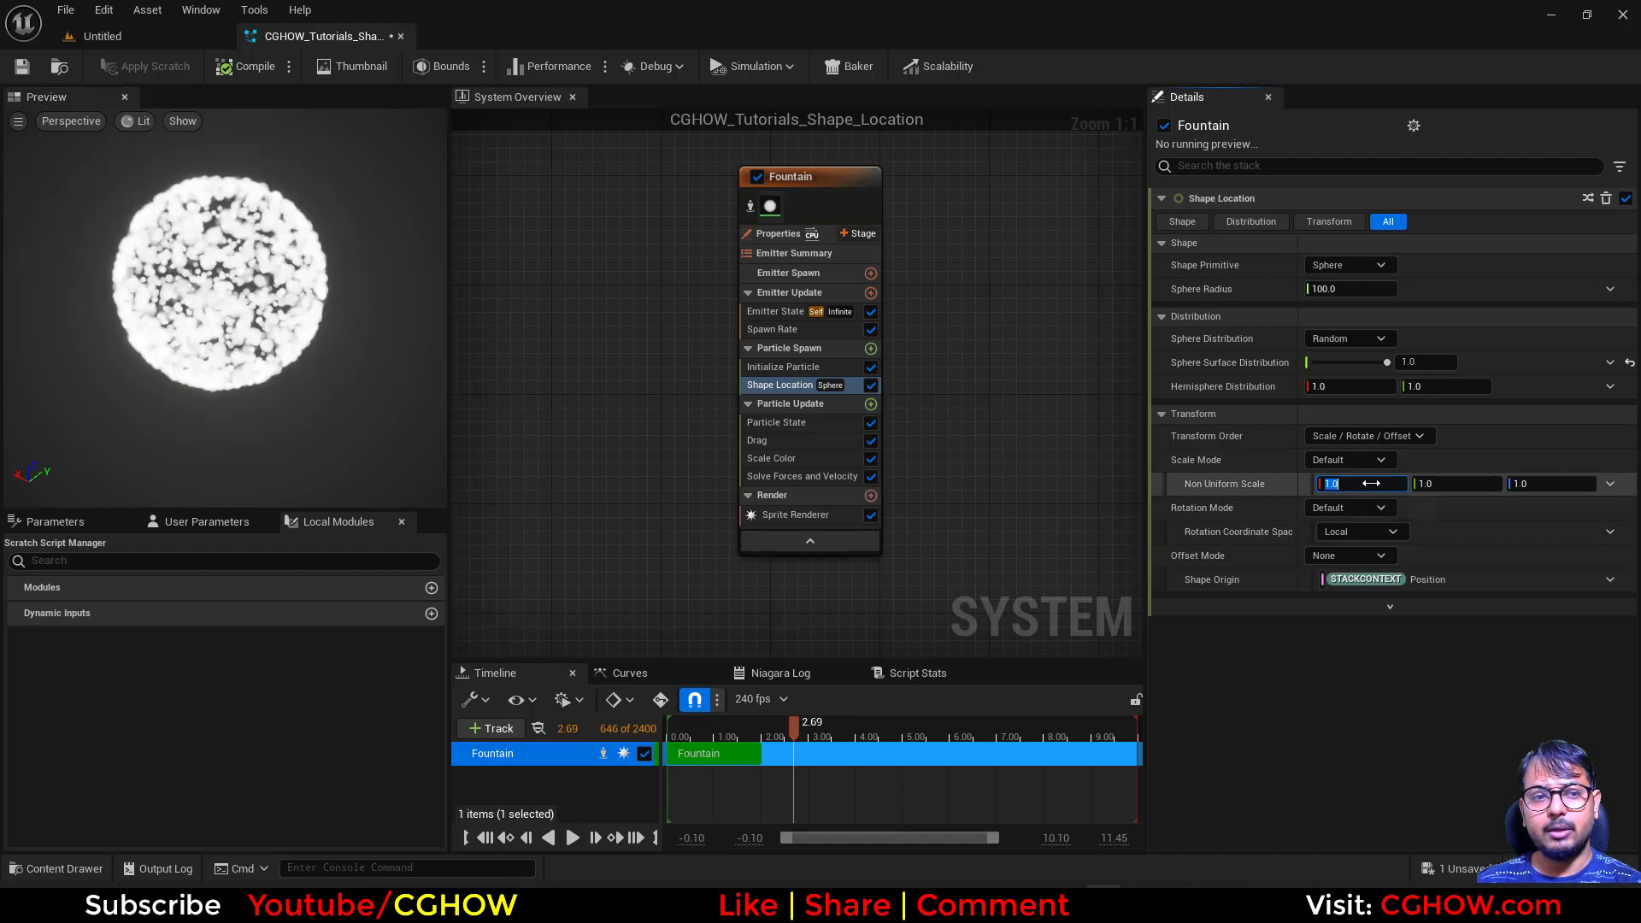
Try a Non Uniform Scale X of 0, inspect the shape from the side, and restore X to 1.
type("0")
key("Return")
left_click_drag(308, 330, 248, 335)
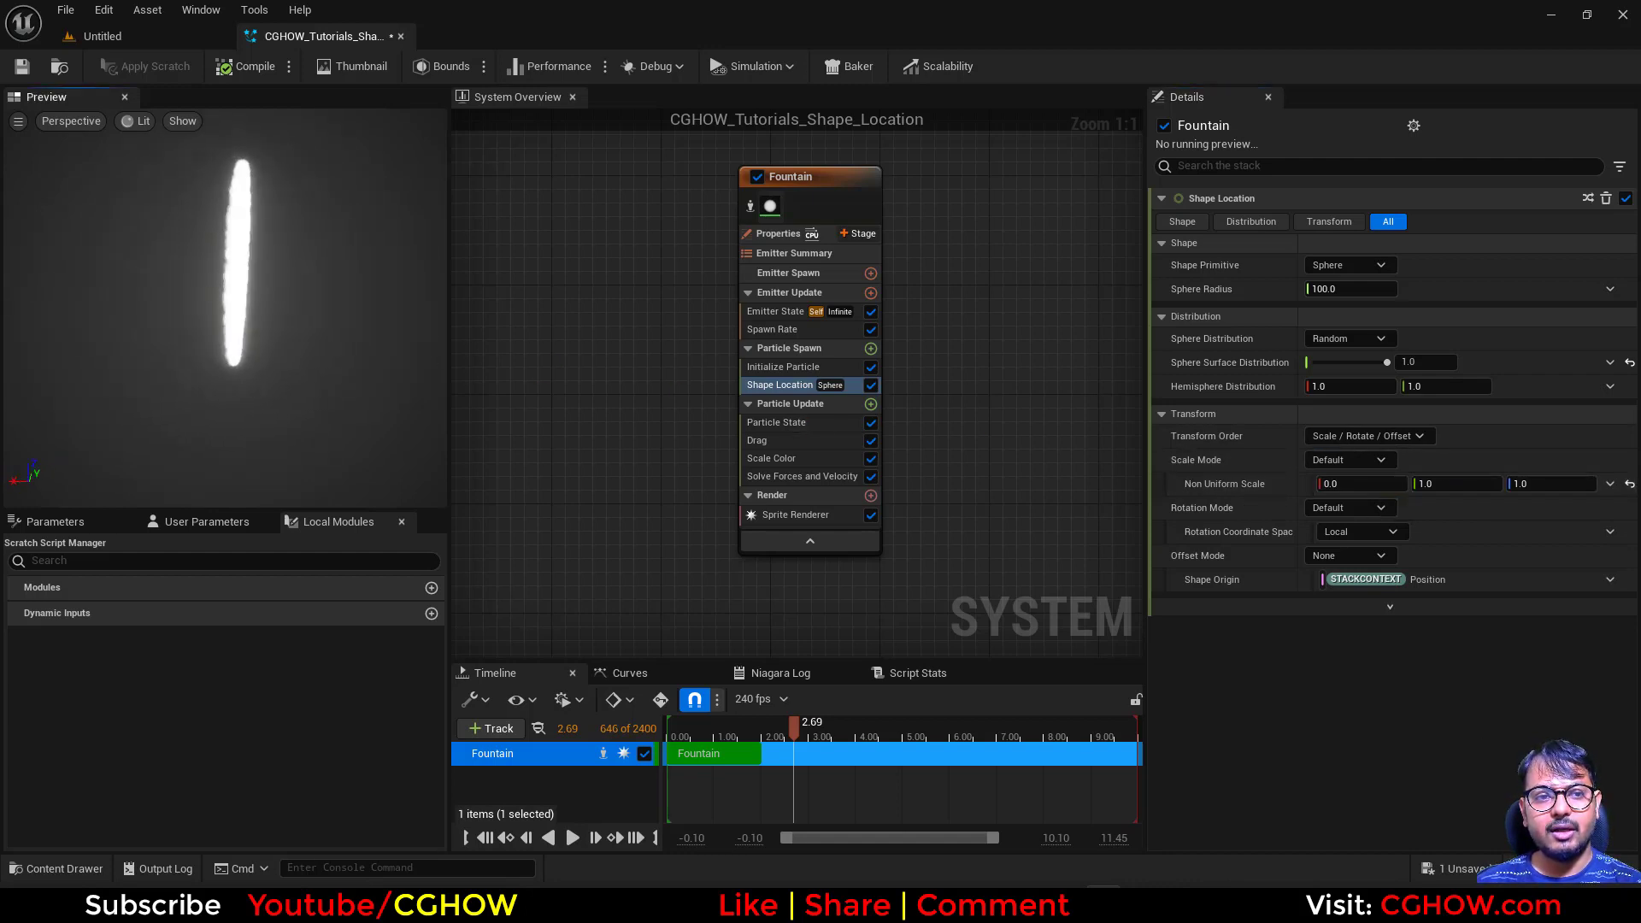
left_click(1361, 484)
type("1")
key("Return")
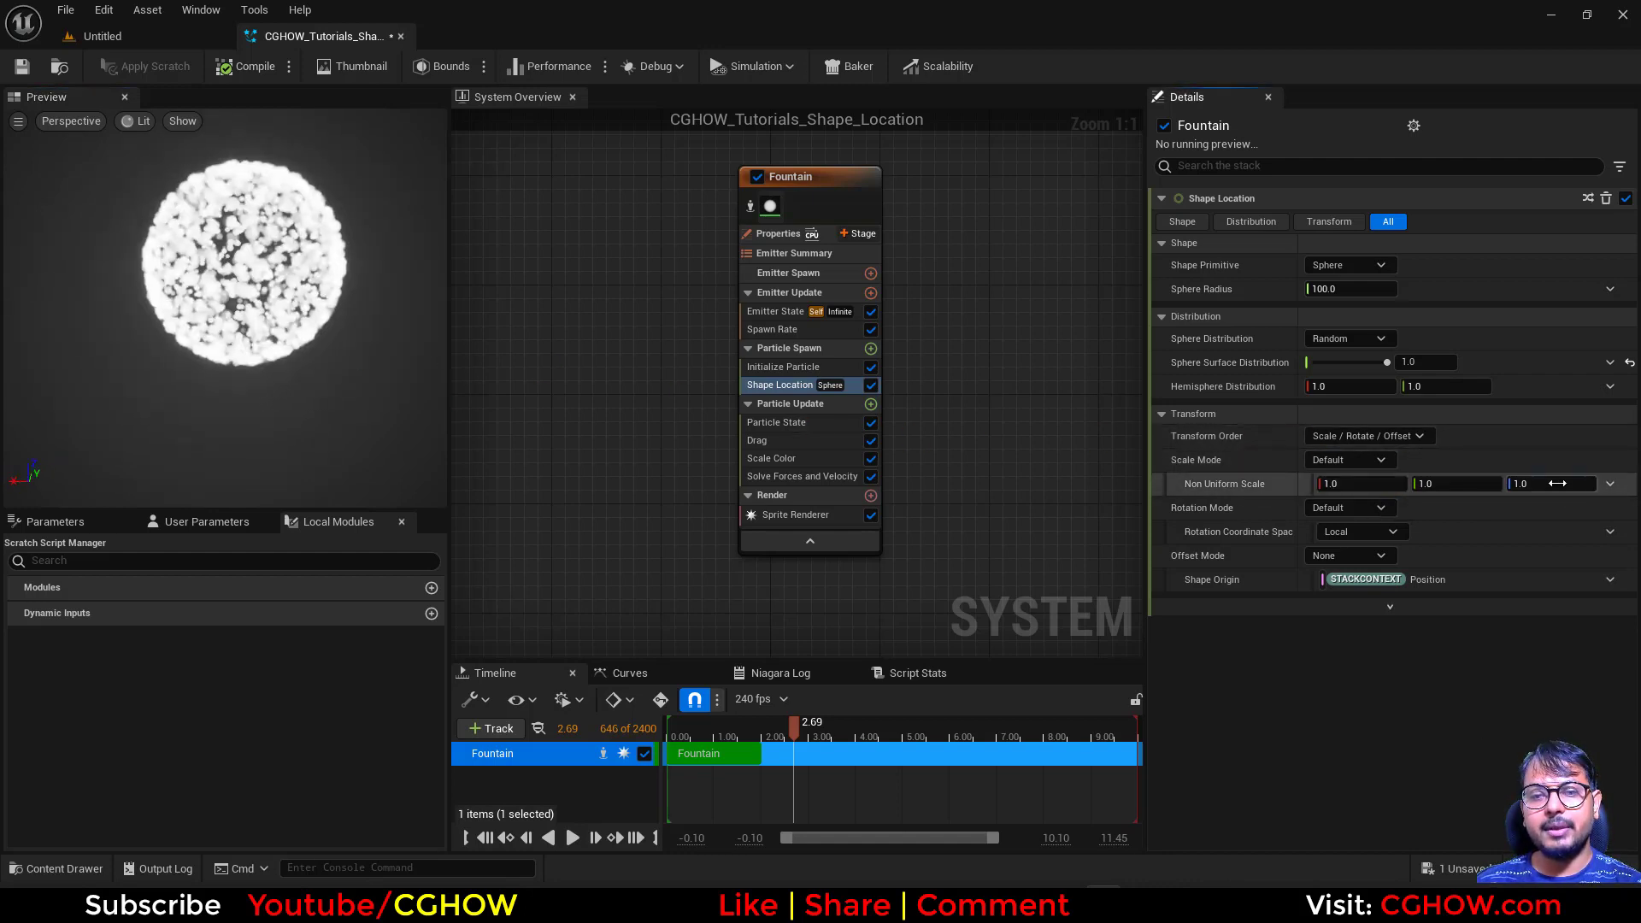
Try partial flattening of the sphere with Non Uniform Scale Z values of 0.5 and 0.2.
left_click(1557, 484)
type("0.5")
key("Return")
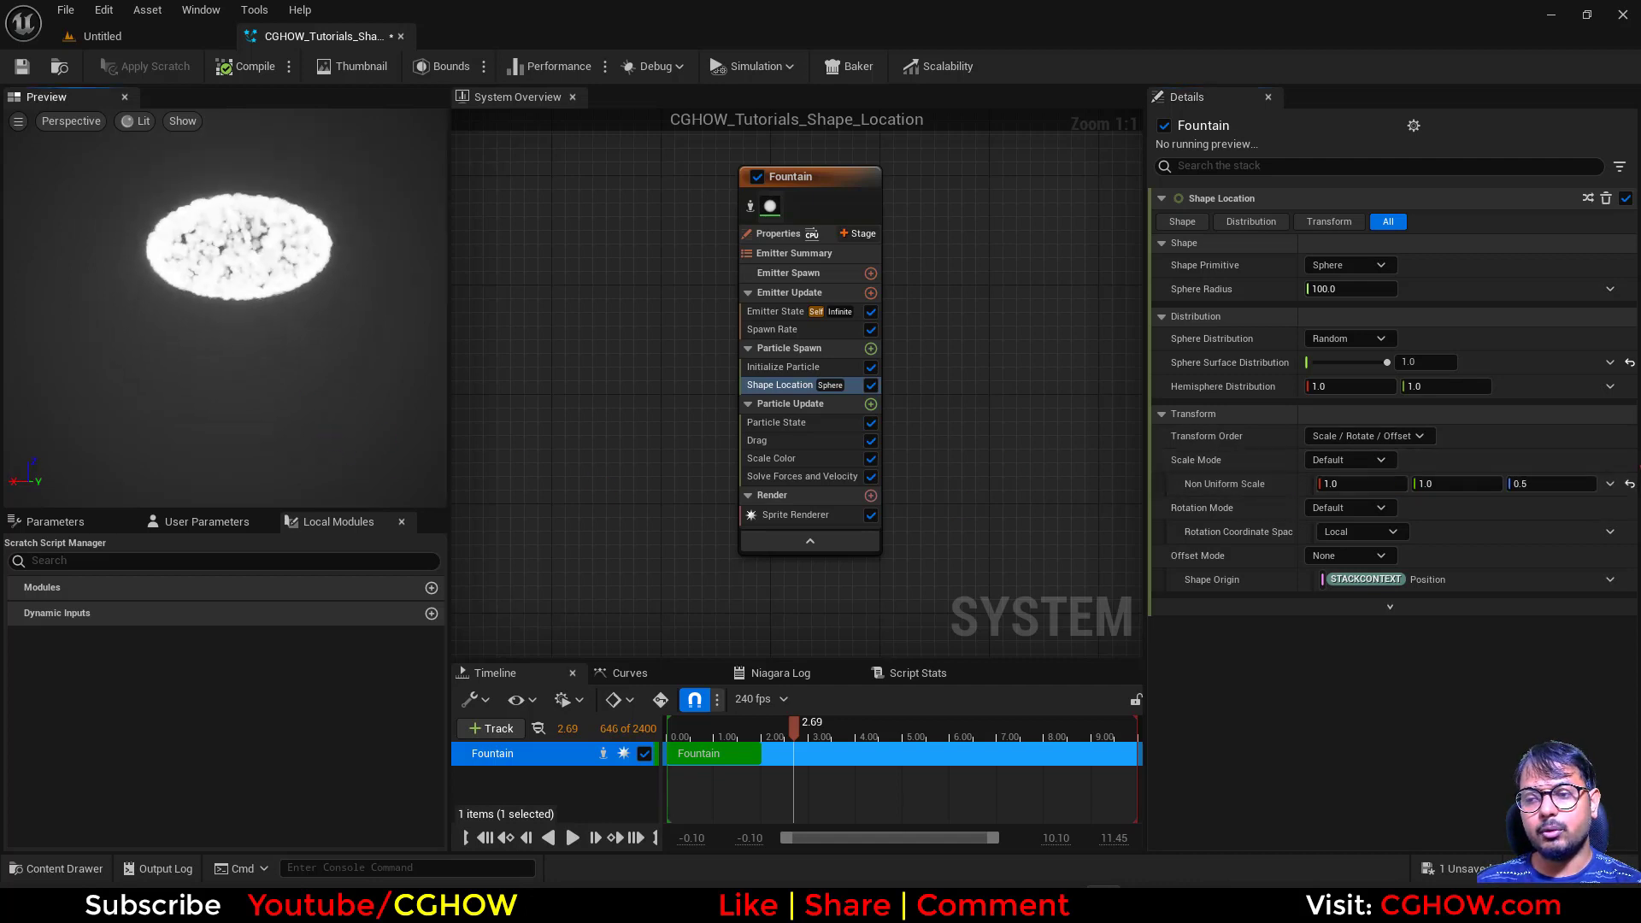
left_click(1551, 484)
type(".2")
left_click(1563, 535)
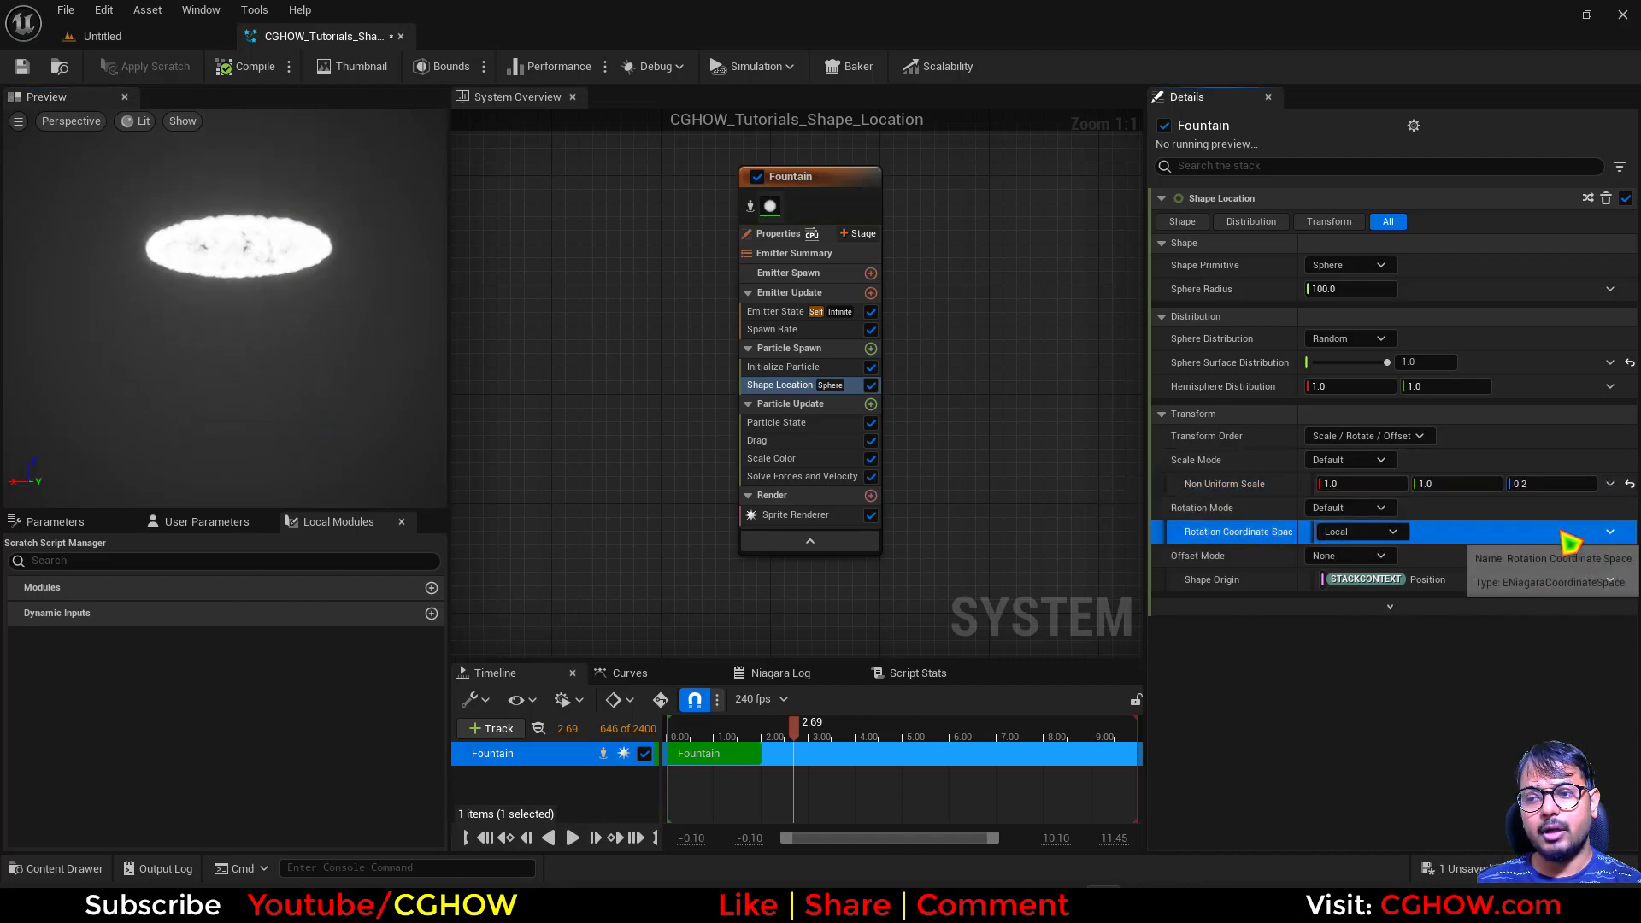
Try a Non Uniform Scale Z of 2, inspect the stretched sphere, and restore Z to 1.
left_click(1549, 485)
type("2")
key("Return")
scroll(260, 382, "down", 3)
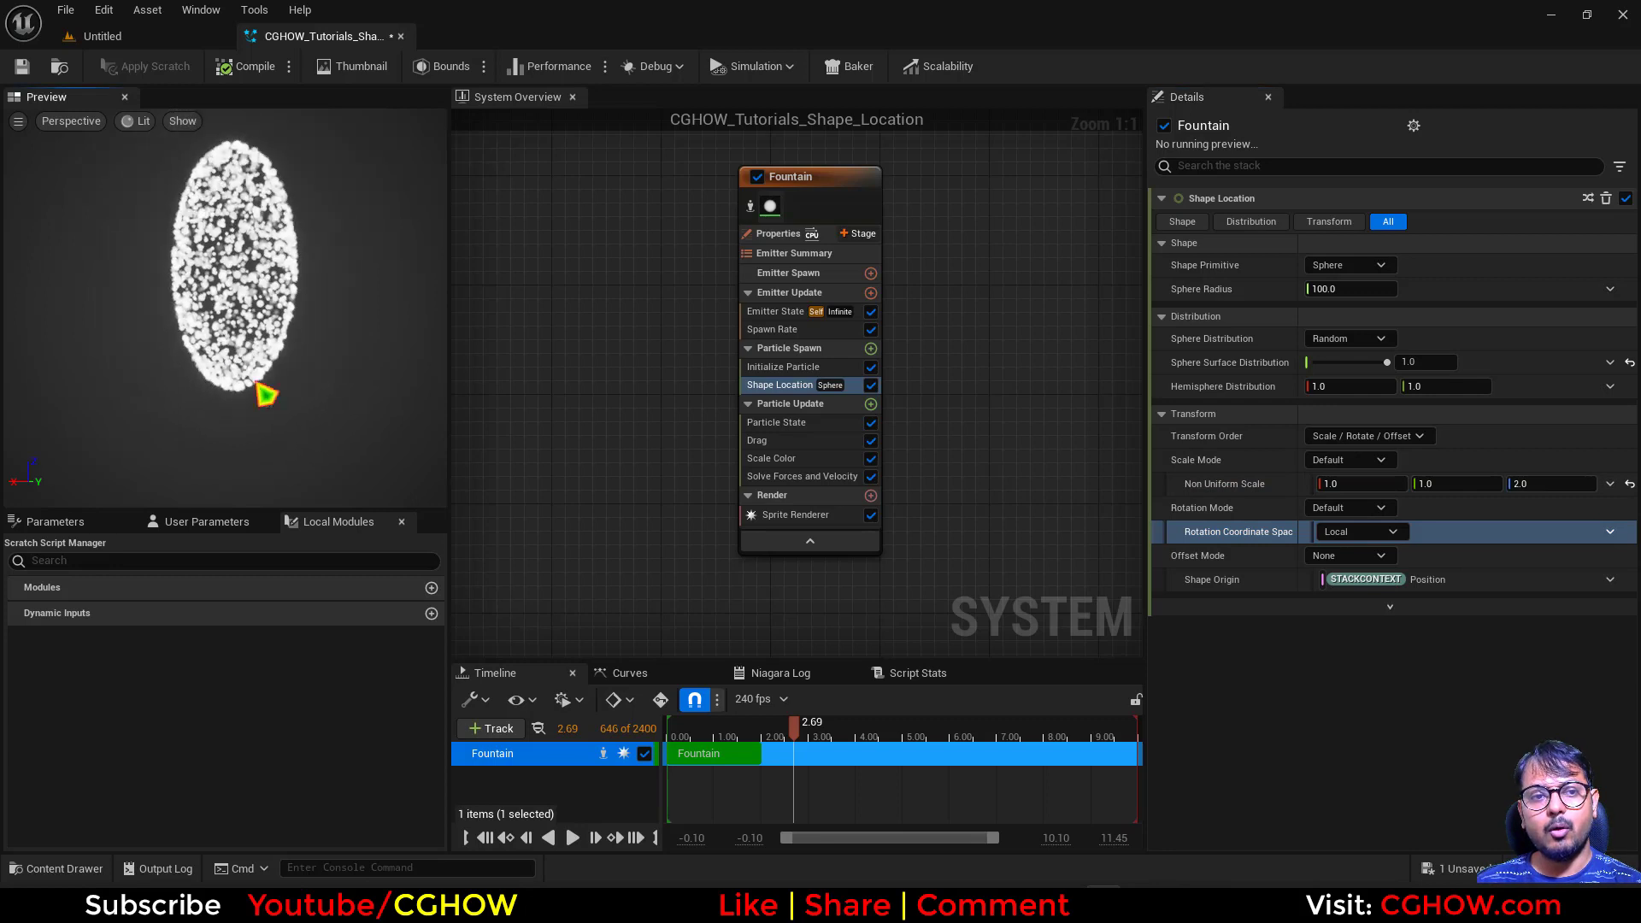
mouse_move(260, 382)
left_mouse_down()
mouse_move(278, 454)
mouse_move(276, 398)
left_mouse_up()
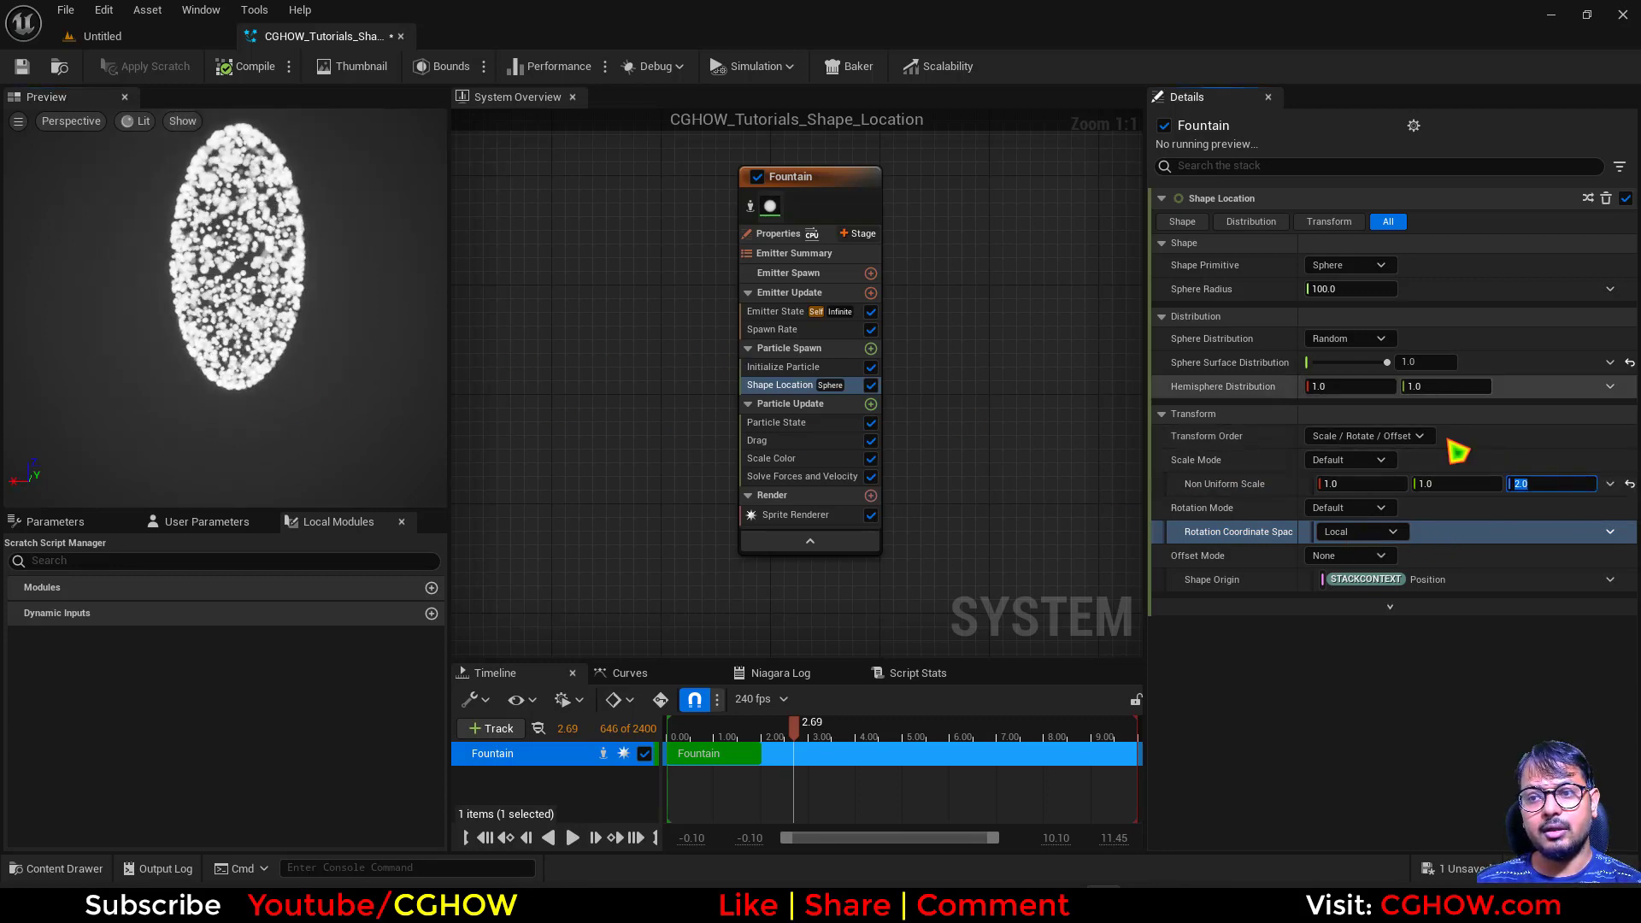
type("1")
key("Return")
Raise the Sphere Radius to about 123.49, then try a Non Uniform Scale Z of 2 and restore it to 1.
left_click_drag(1347, 288, 1368, 288)
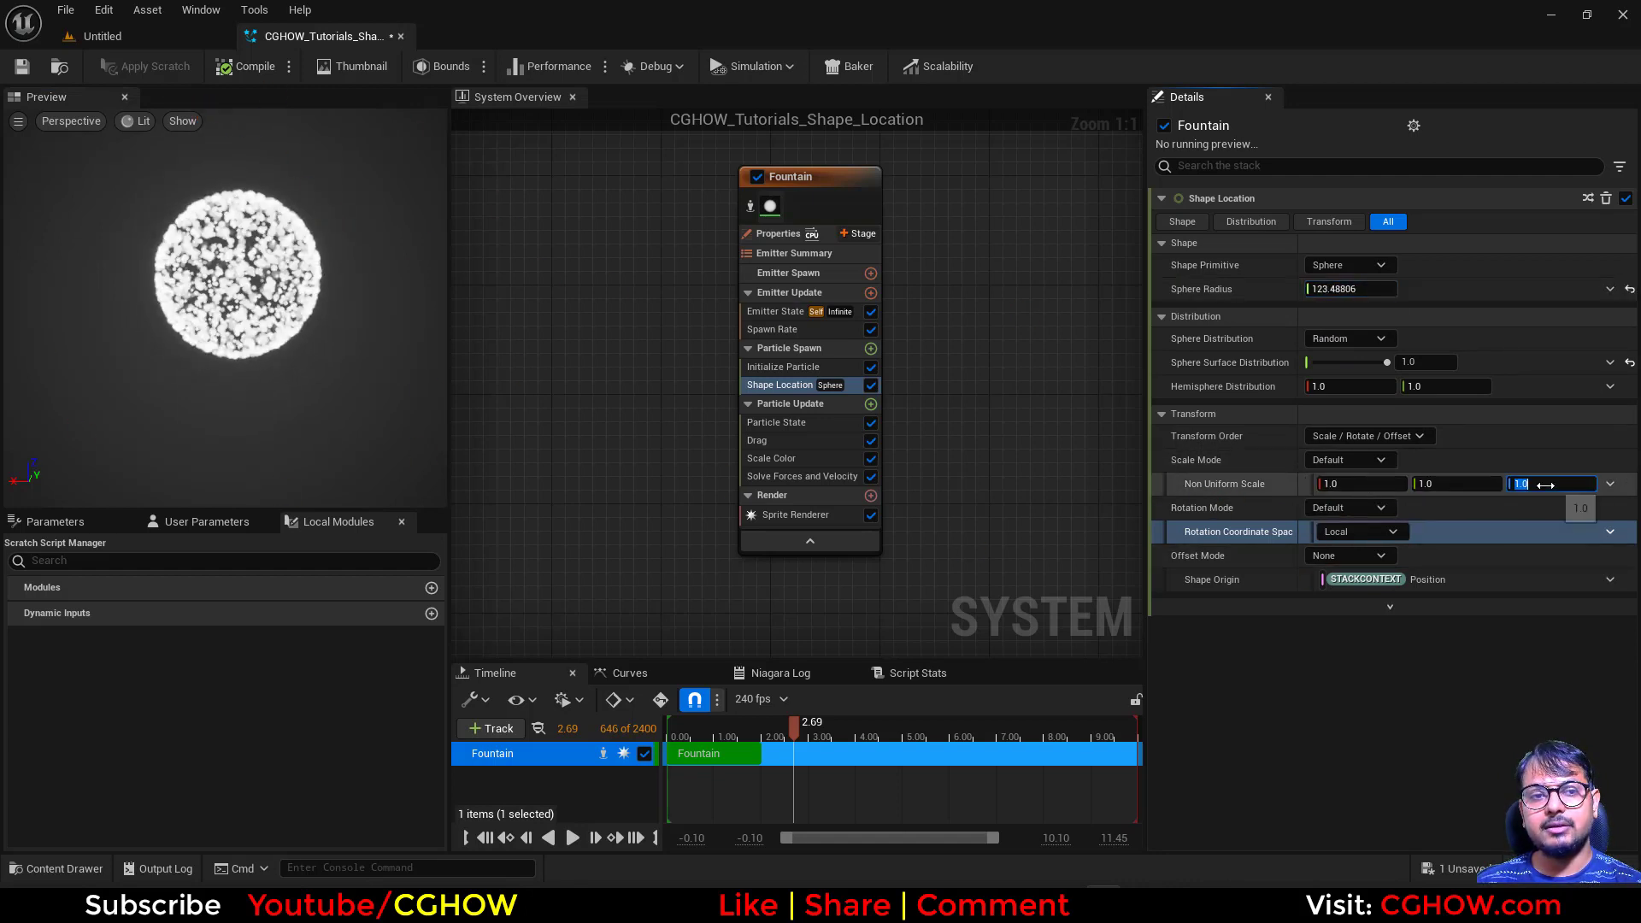
type("2")
key("Return")
type("1")
key("Return")
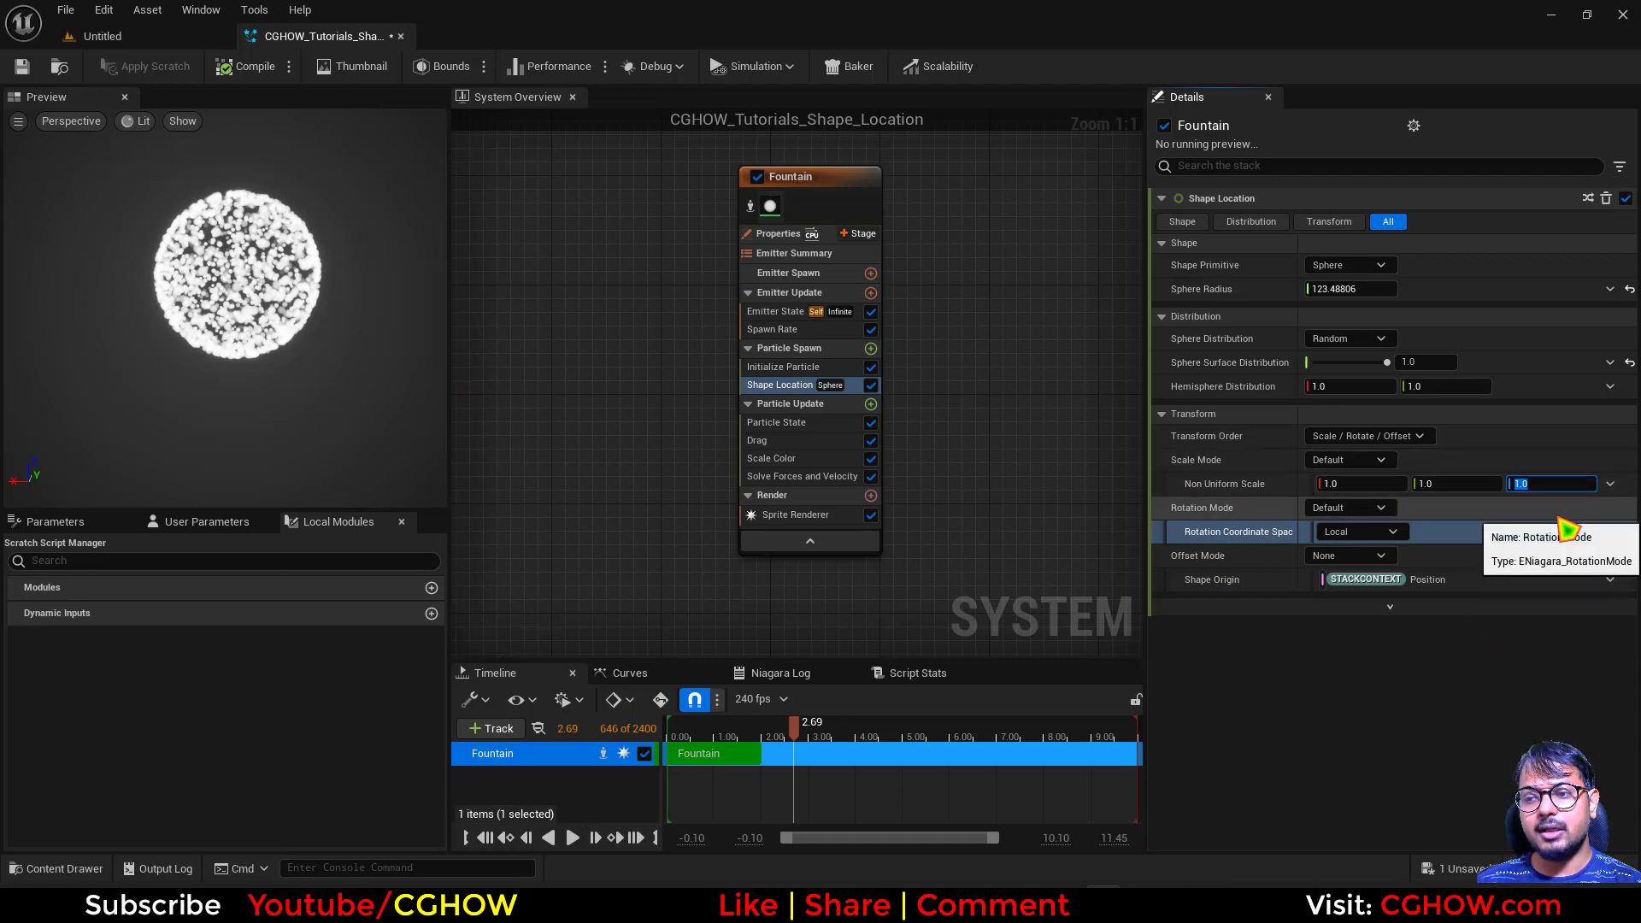
Set the Non Uniform Scale Z to 0 and inspect the flat disc from different angles.
type("0")
key("Return")
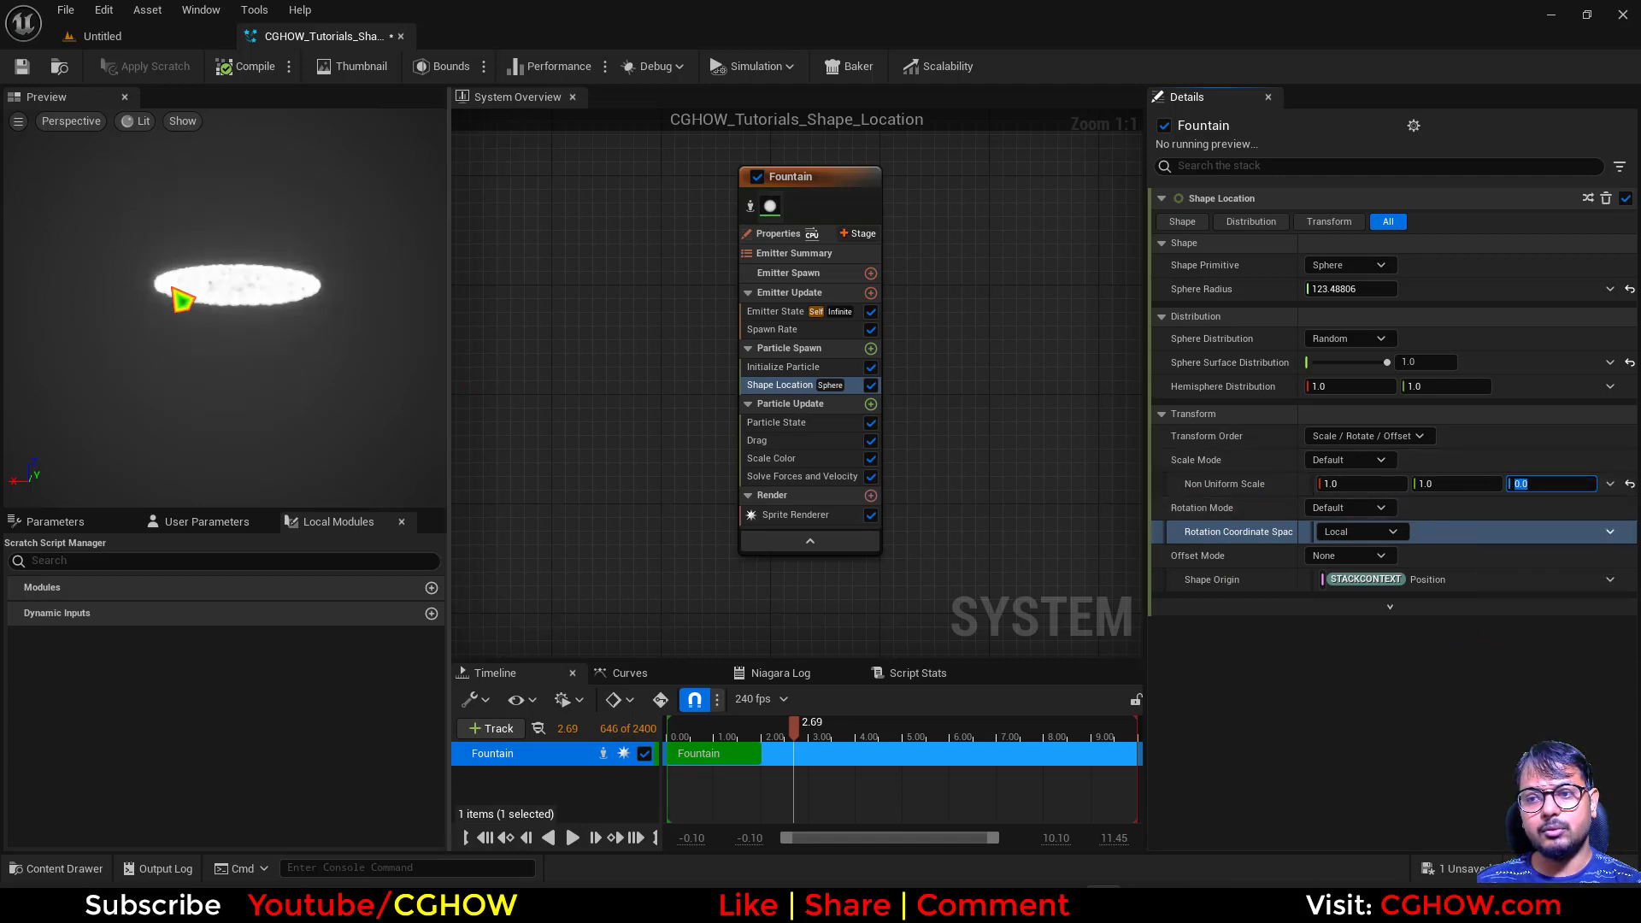
left_click_drag(183, 293, 184, 319)
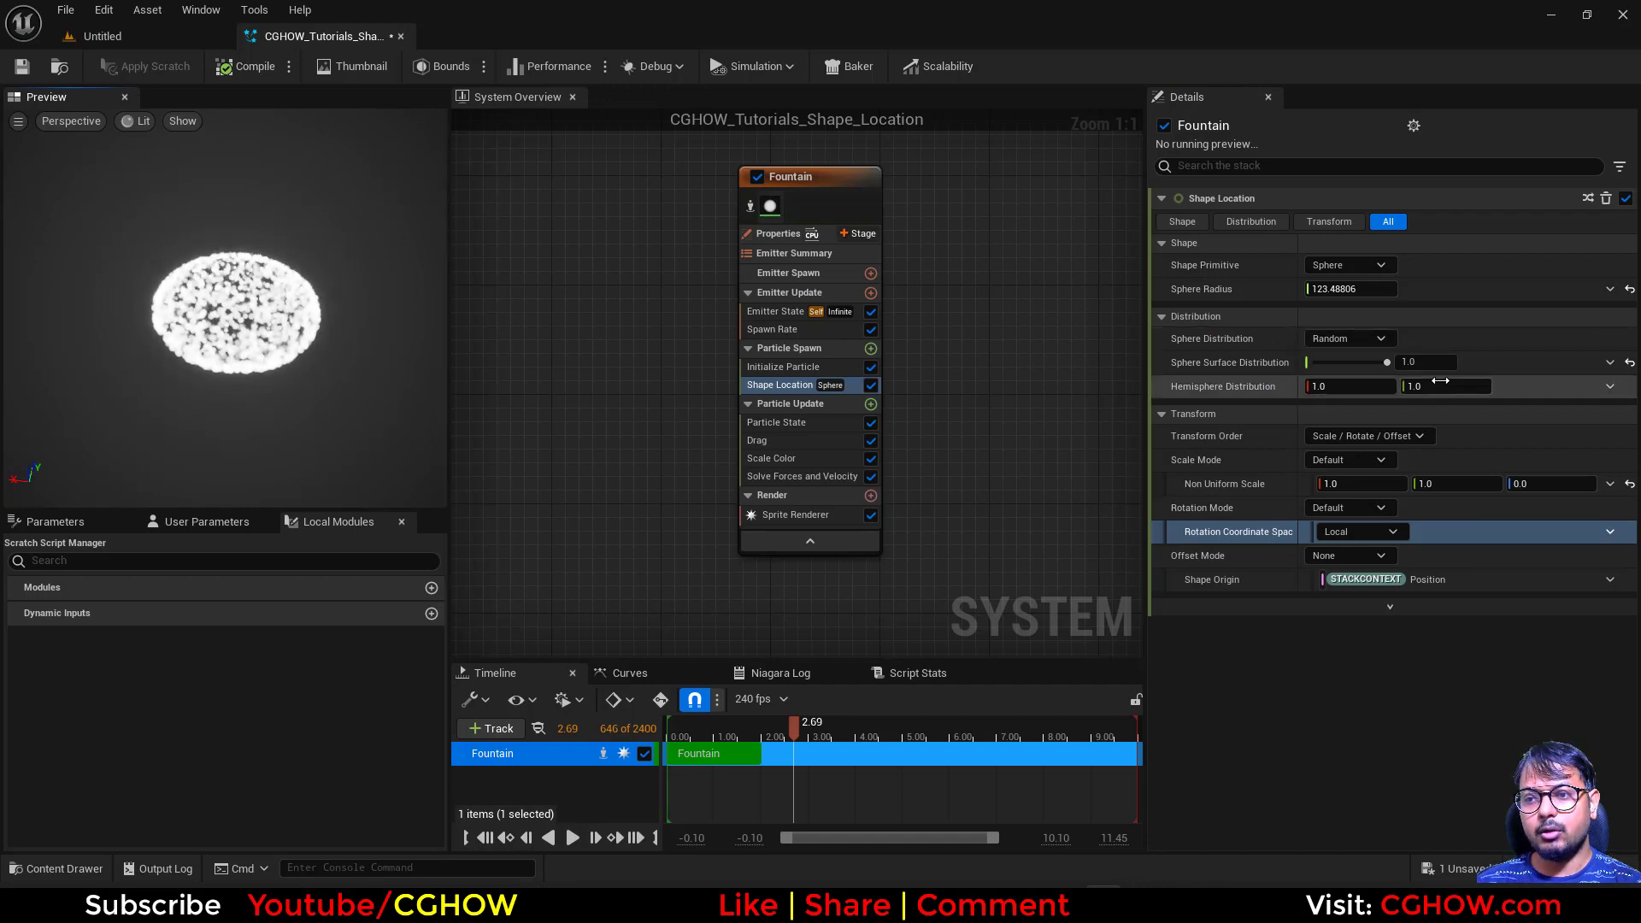
left_click_drag(129, 389, 165, 390)
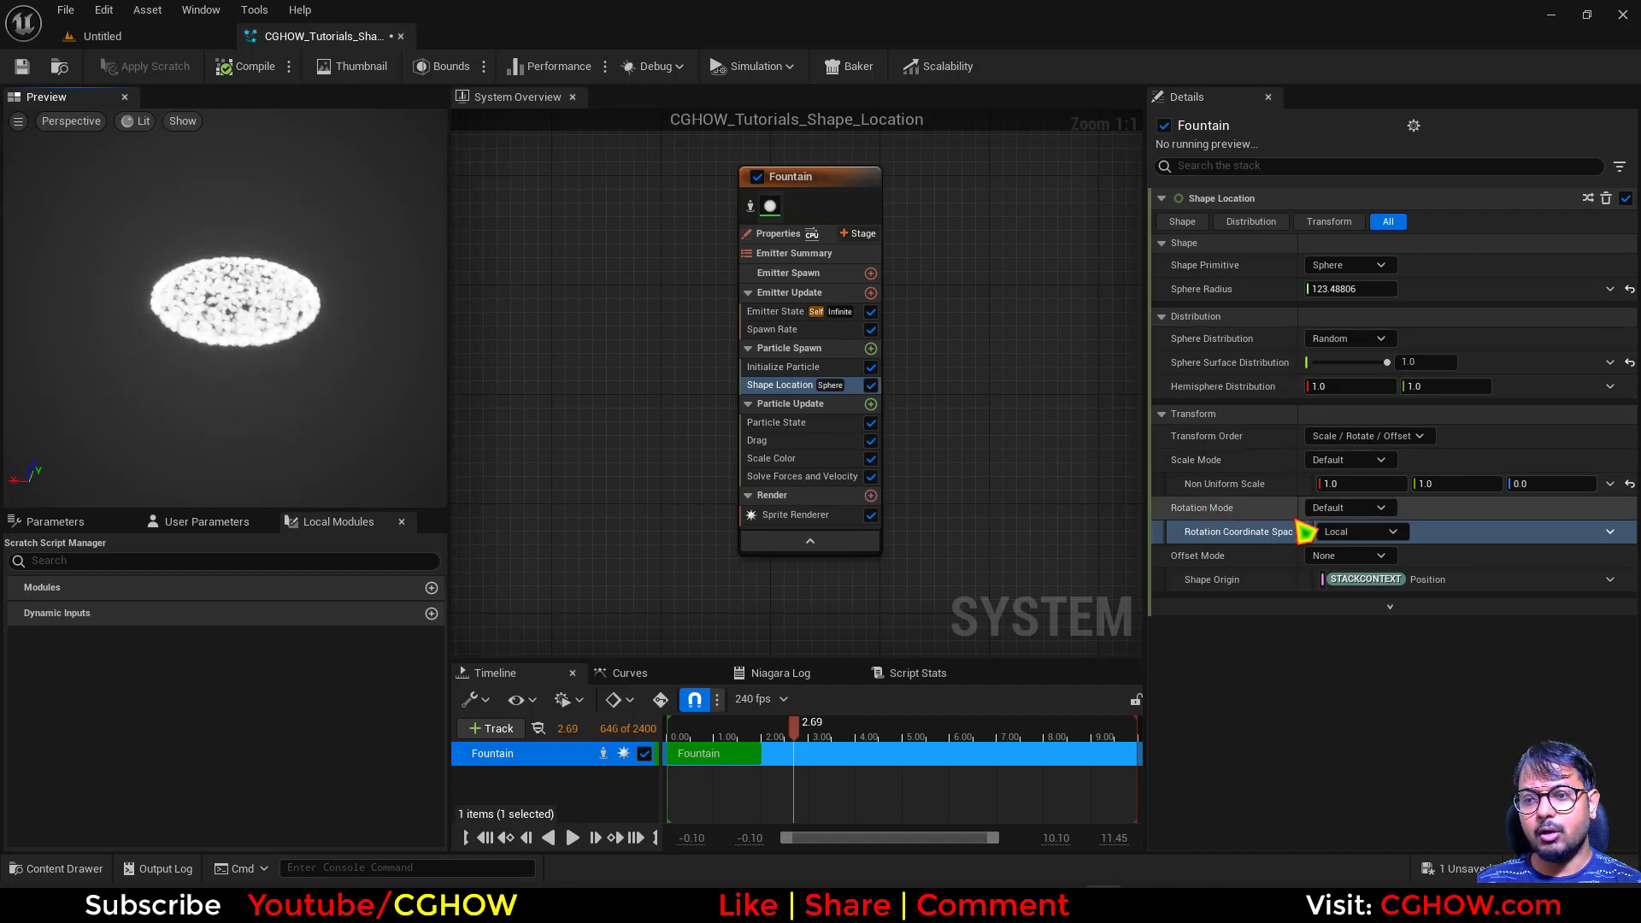
Switch the Rotation Mode to Axis Angle and set the Rotation Axis to X 0, Y 1.
left_click(1349, 508)
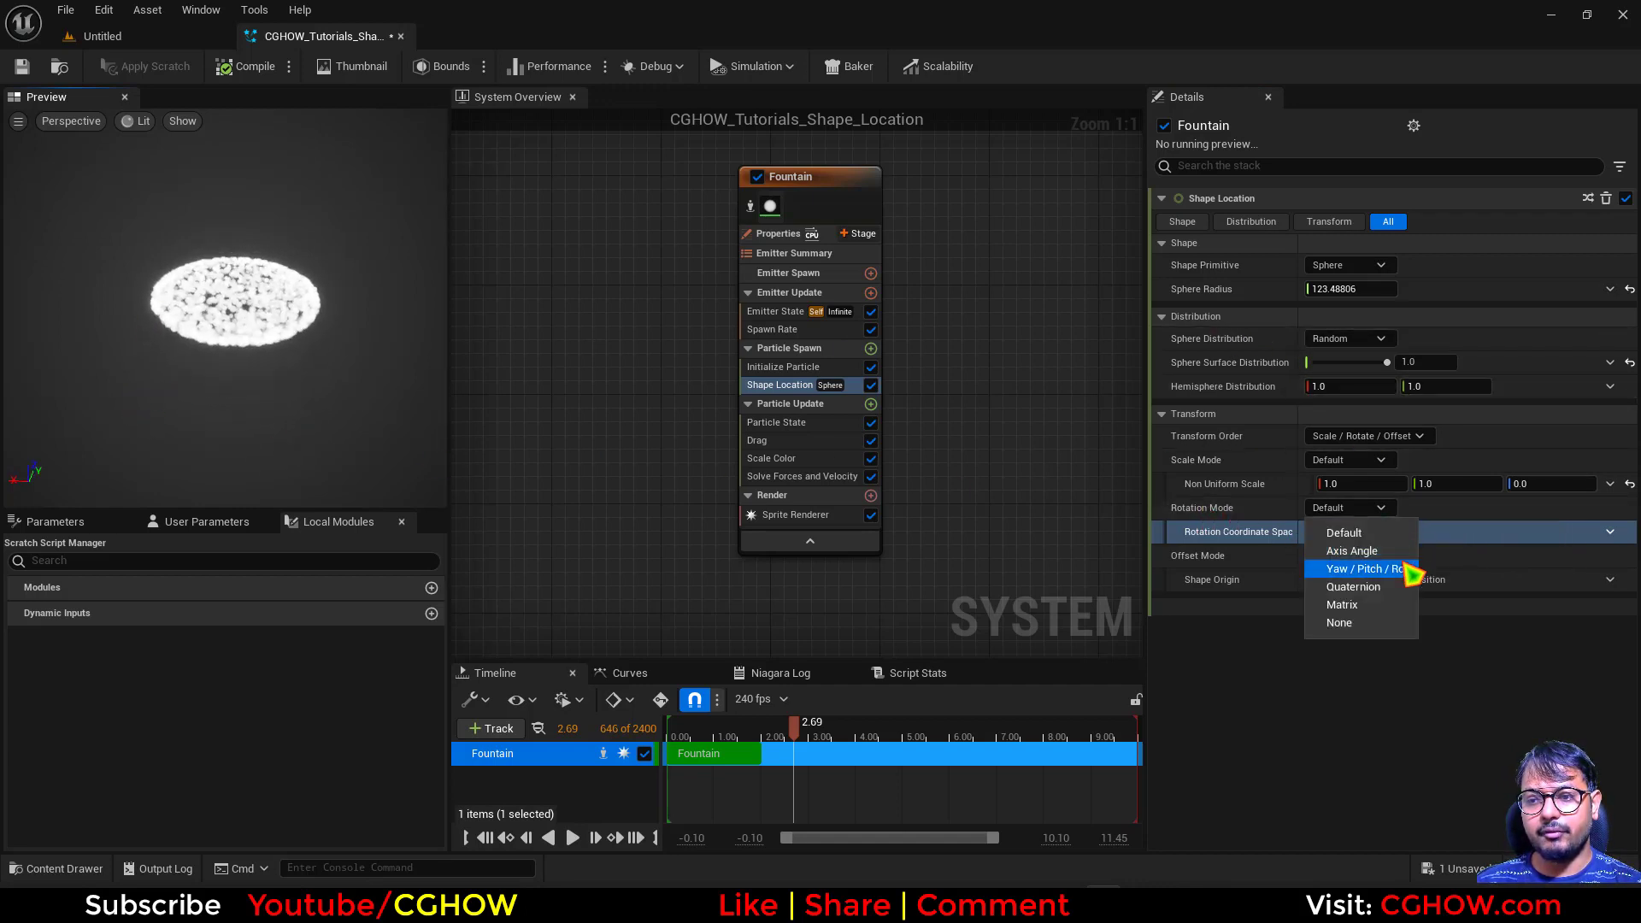
left_click(1385, 552)
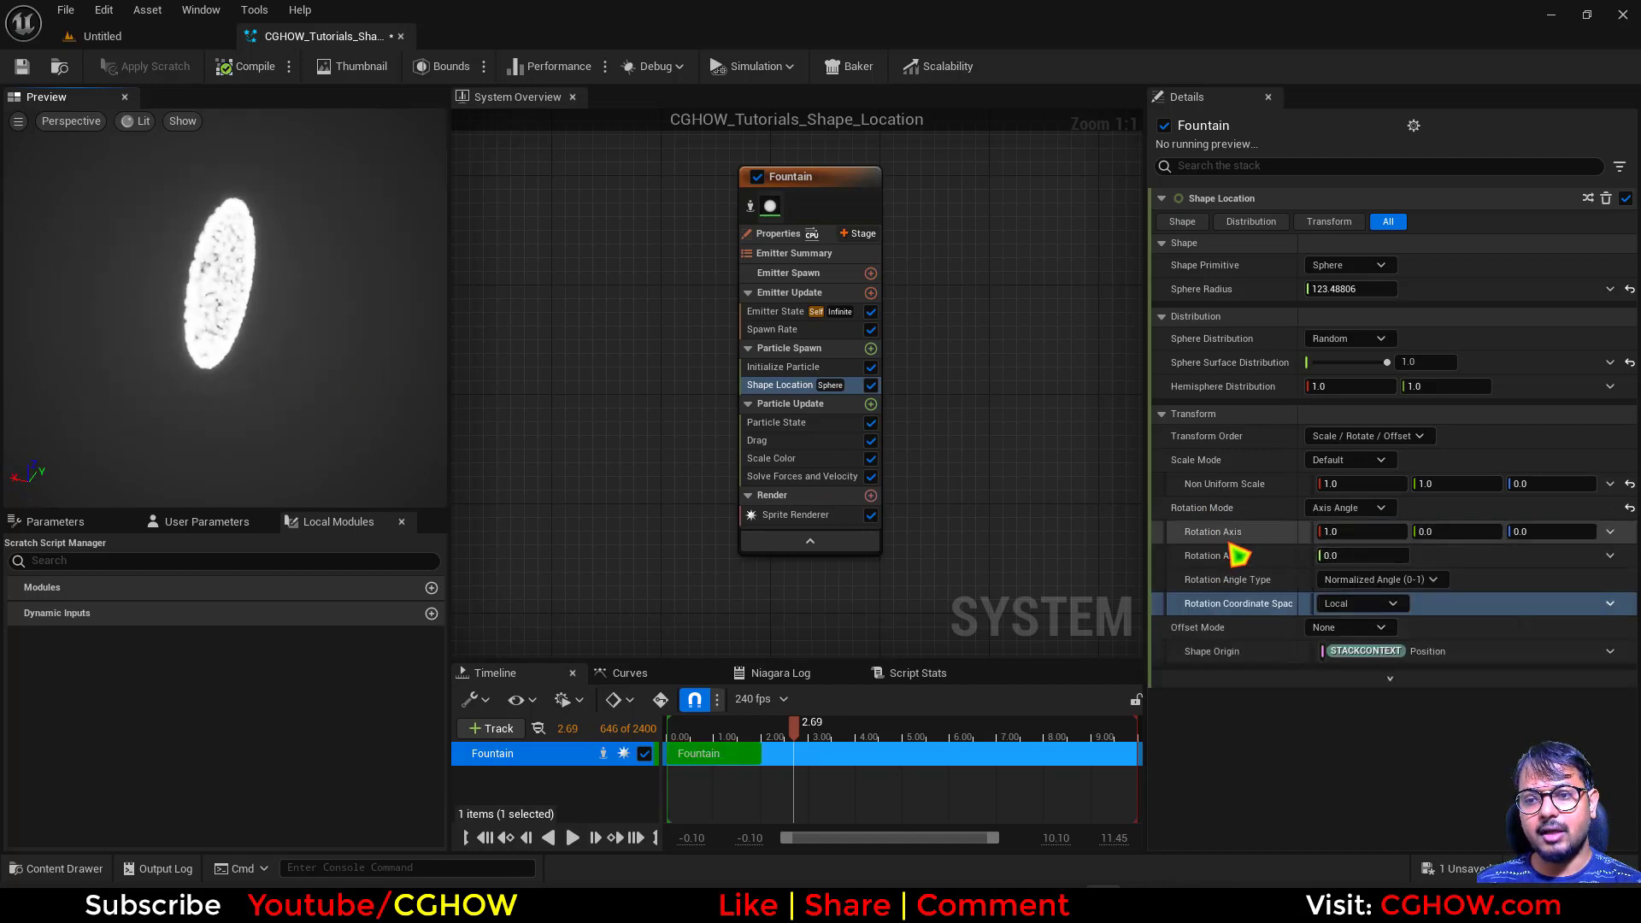
left_click(1368, 536)
type("0")
key("Return")
left_click(1451, 537)
type("1")
key("Return")
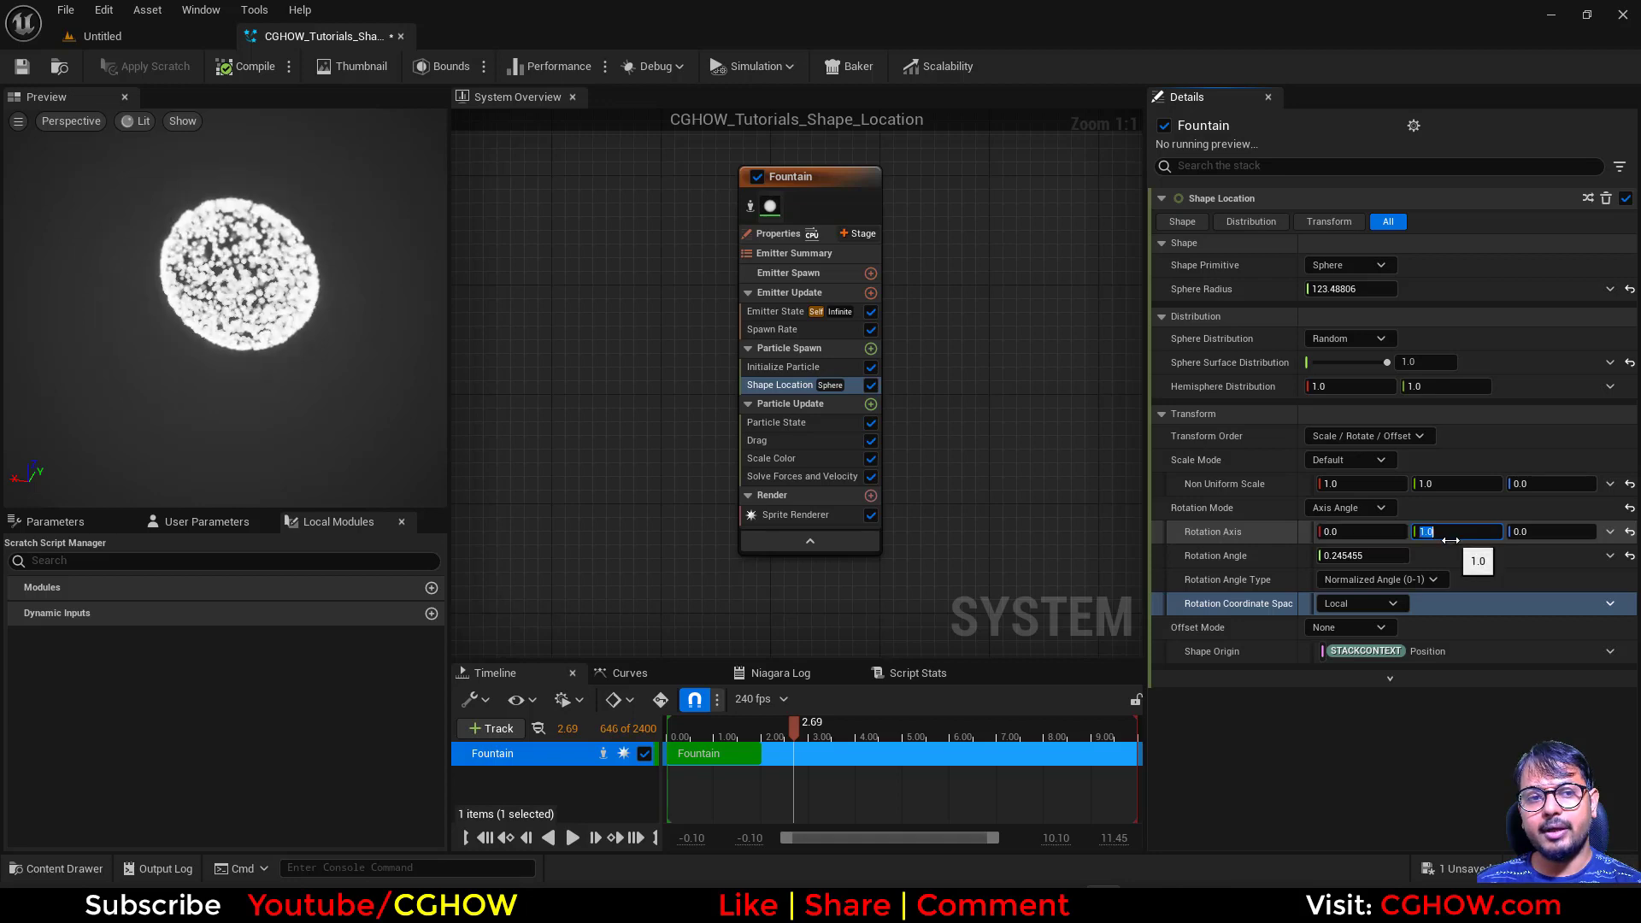
Try different Rotation Angle values, then use a Rotation Axis of 0, 0, 1 with a Rotation Angle of 1.0.
left_click_drag(1372, 556, 1444, 532)
left_click(1383, 556)
type("0")
left_click(1438, 532)
type("0")
key("Return")
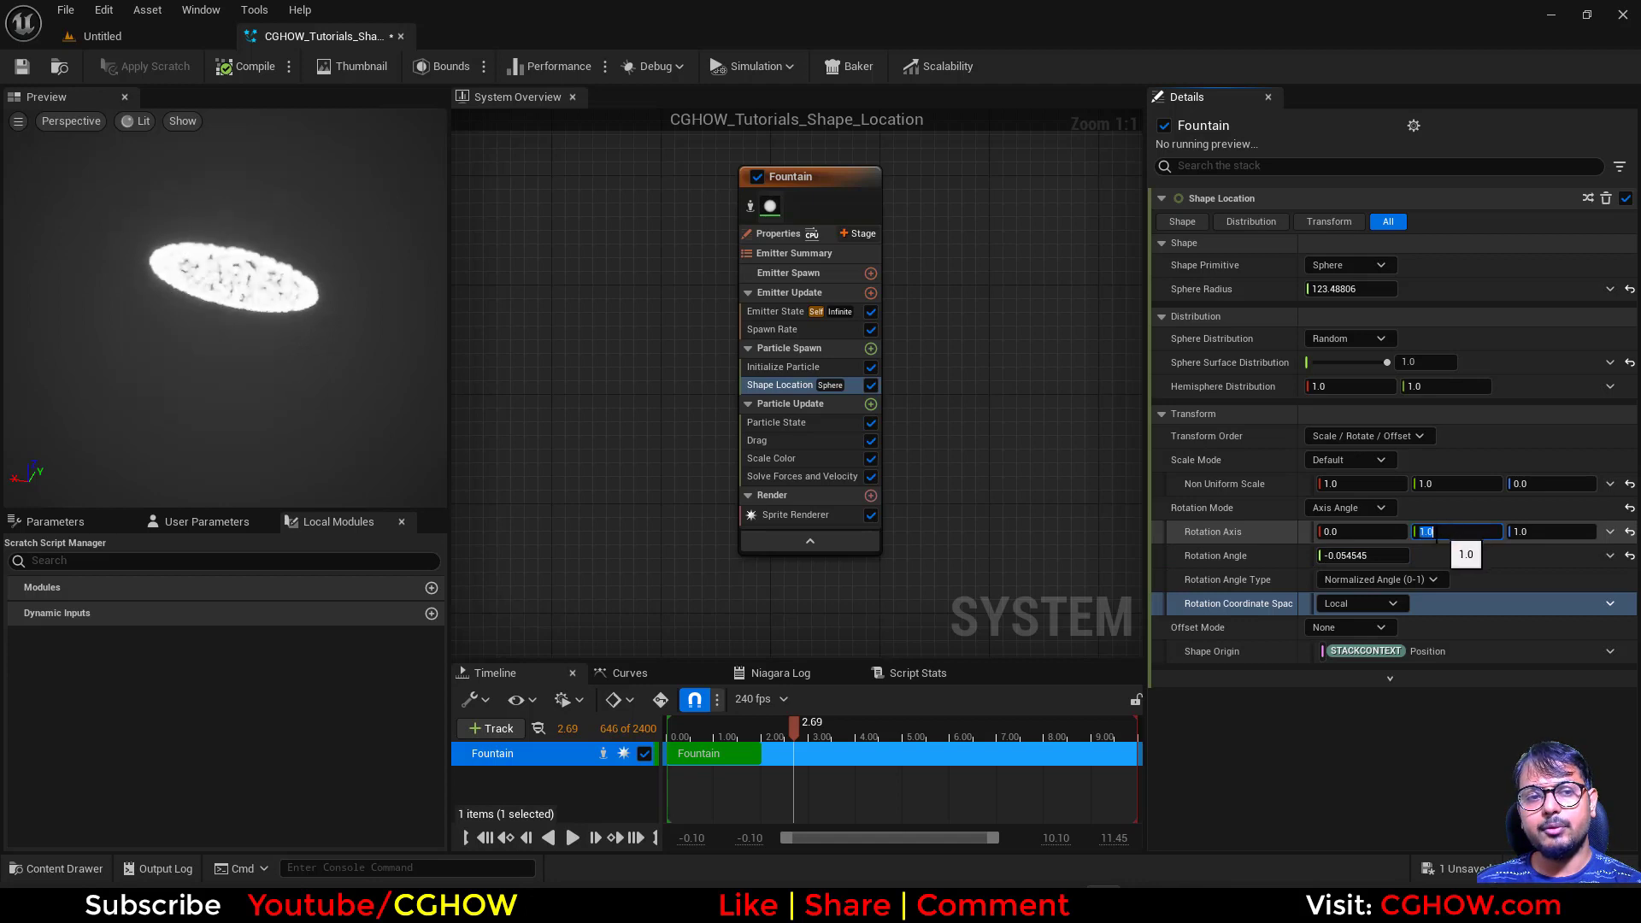
left_click_drag(1346, 555, 1360, 555)
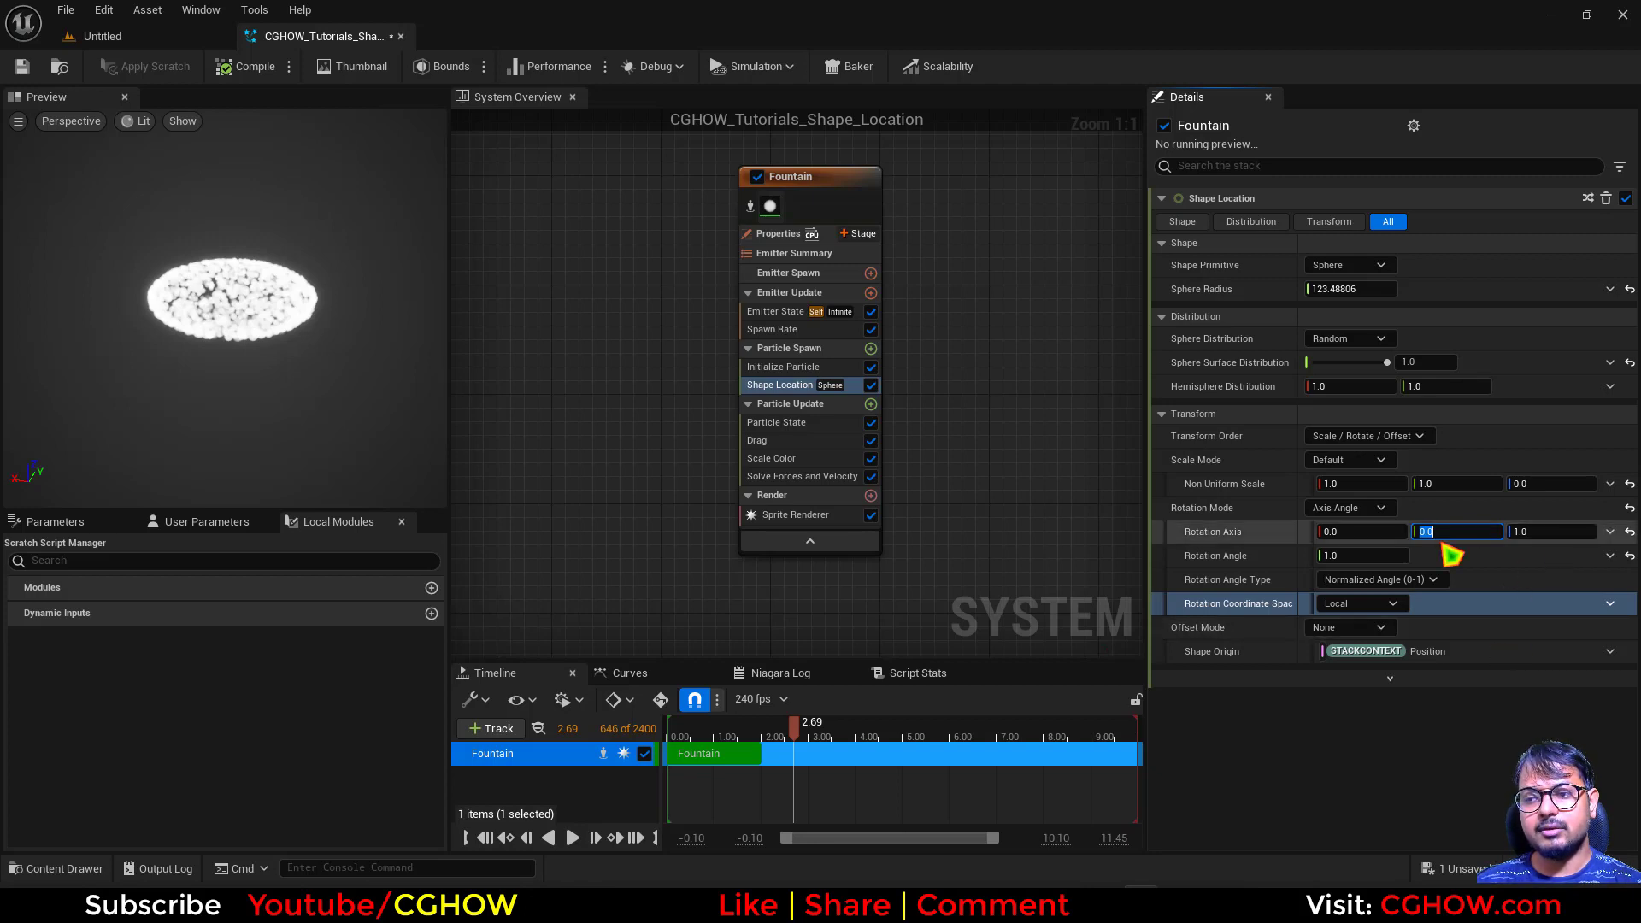
Try other Rotation Axis values, including Y of about 2.54, X of 1.0 and Z of about 0.51.
left_click(1453, 555)
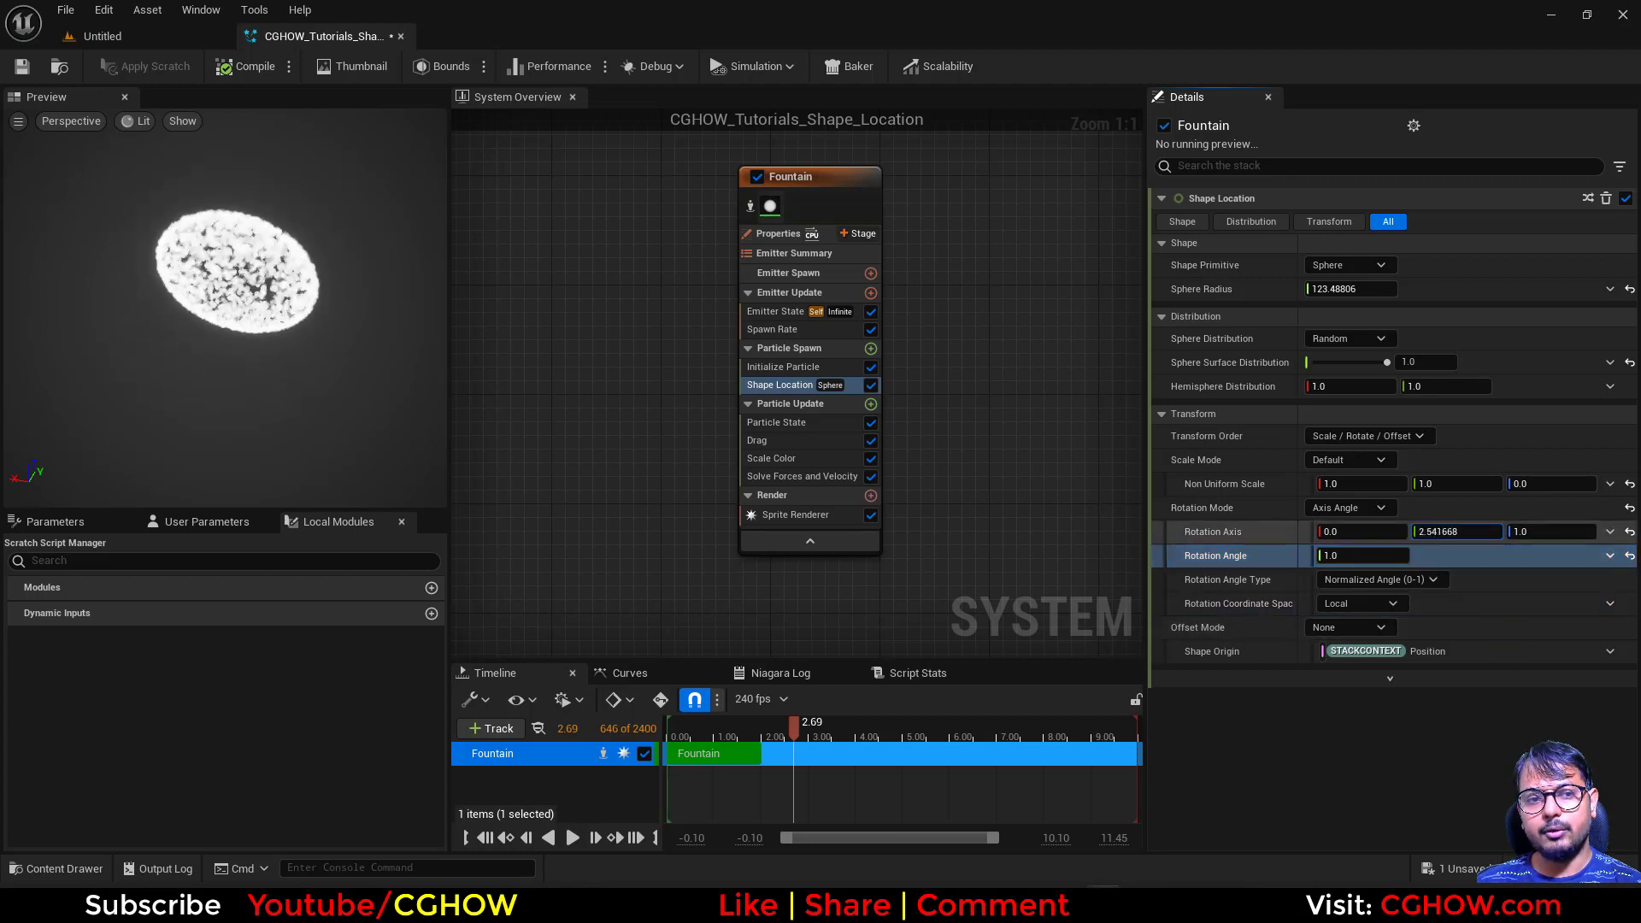
mouse_move(1457, 532)
left_mouse_down()
mouse_move(1423, 532)
mouse_move(1462, 532)
left_mouse_up()
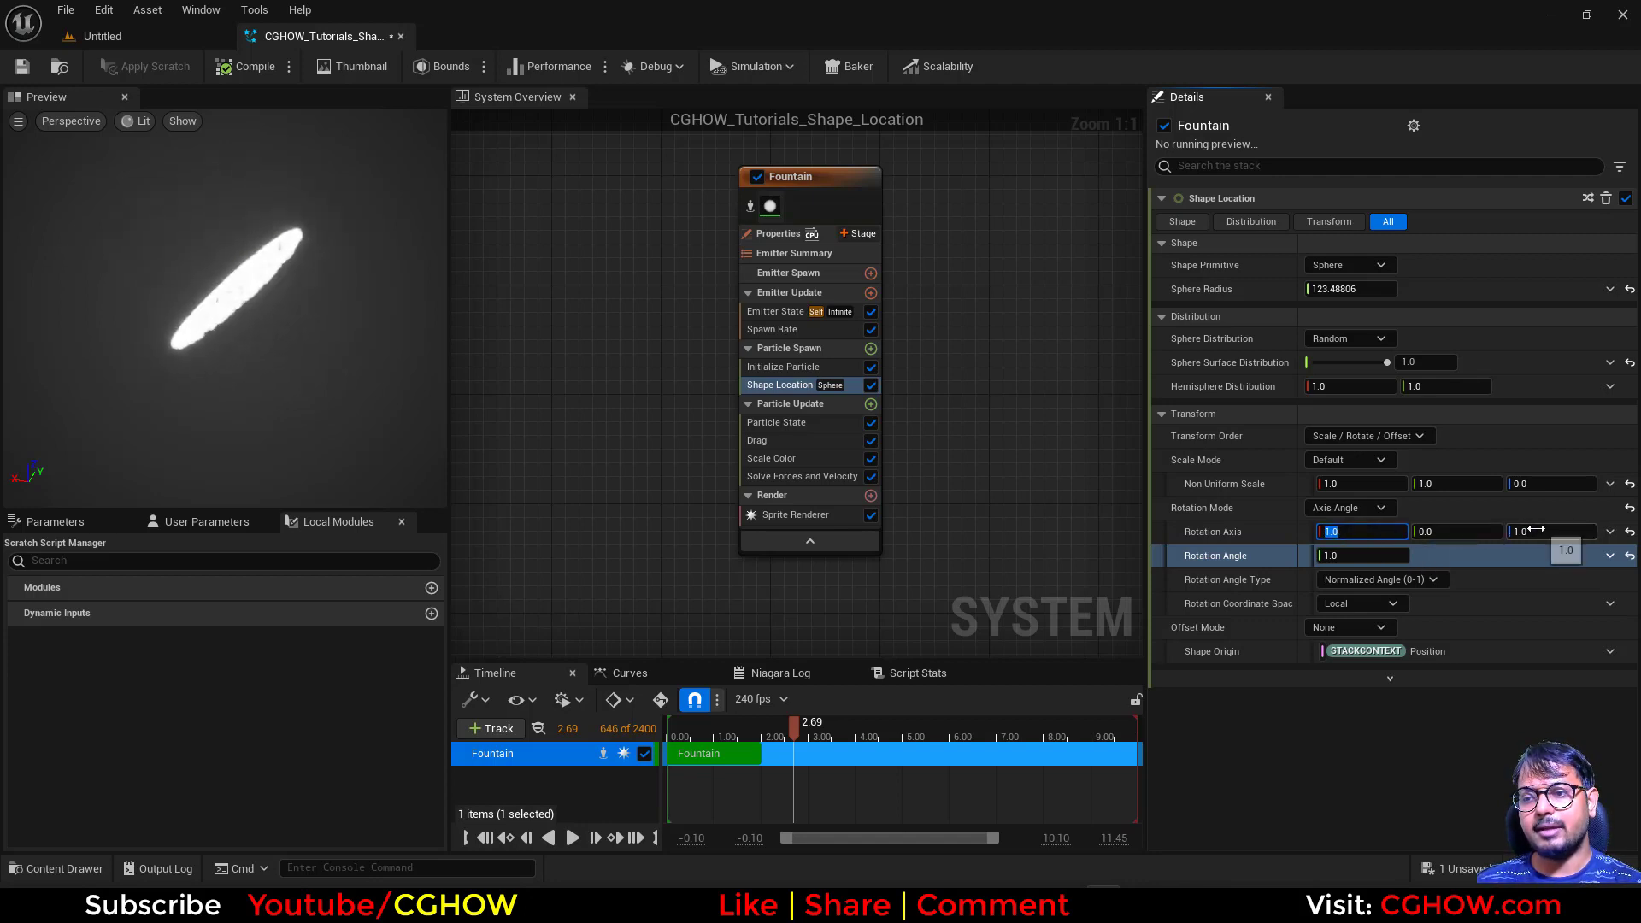
left_click_drag(1460, 532, 1416, 532)
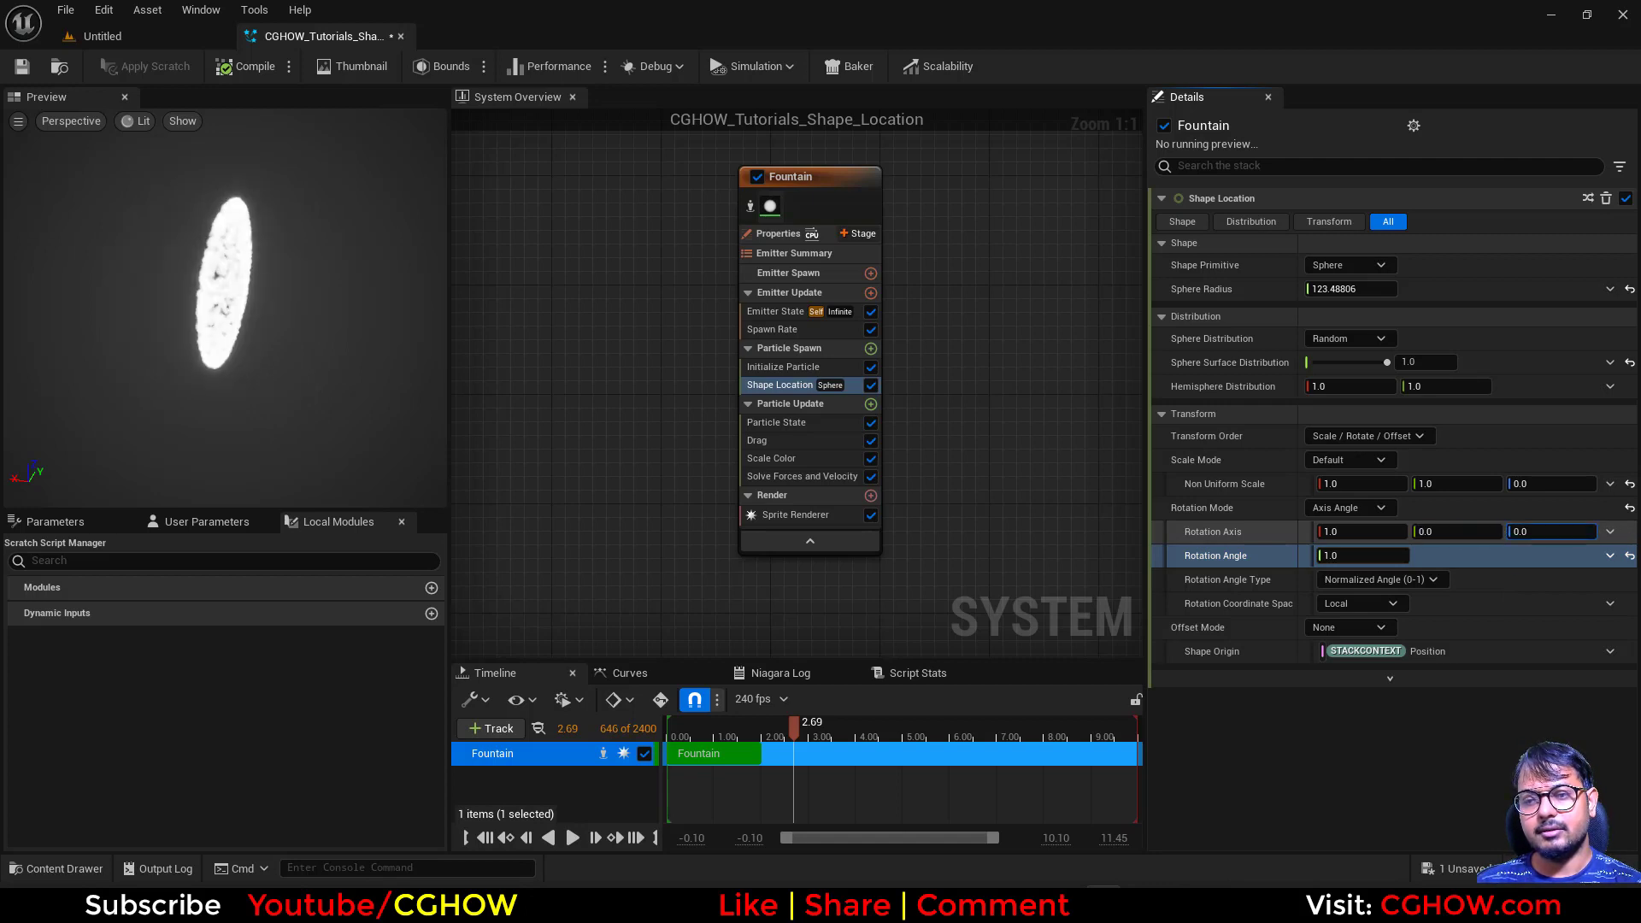
left_click_drag(1551, 531, 1573, 532)
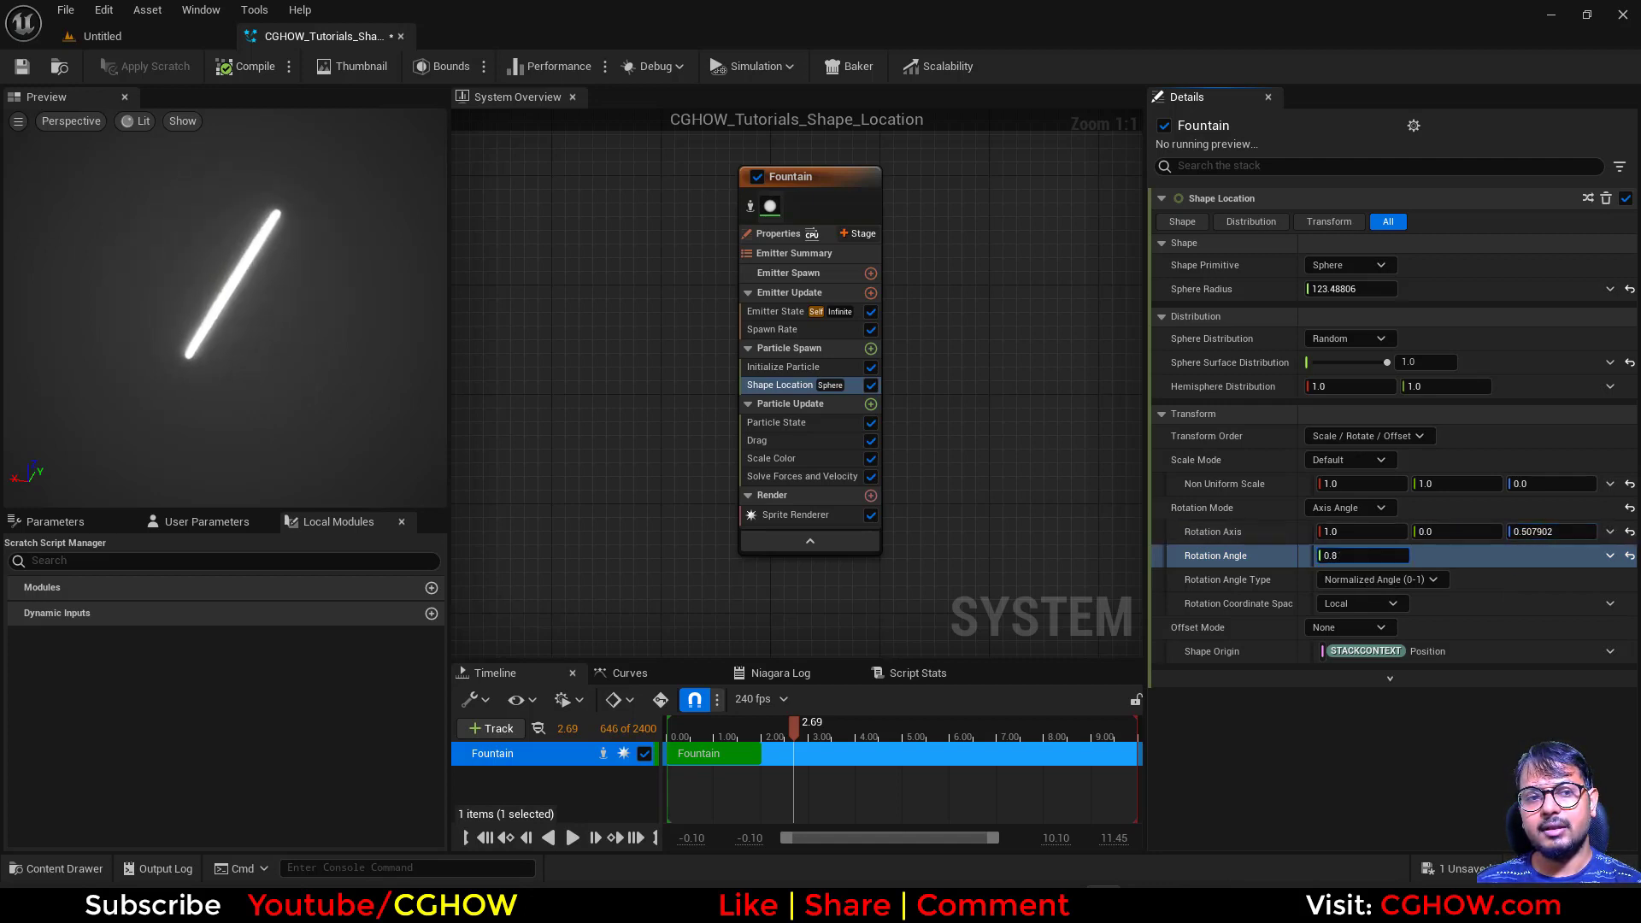
Set the Rotation Angle to 0 and inspect the disc's orientation from several sides.
left_click(1357, 555)
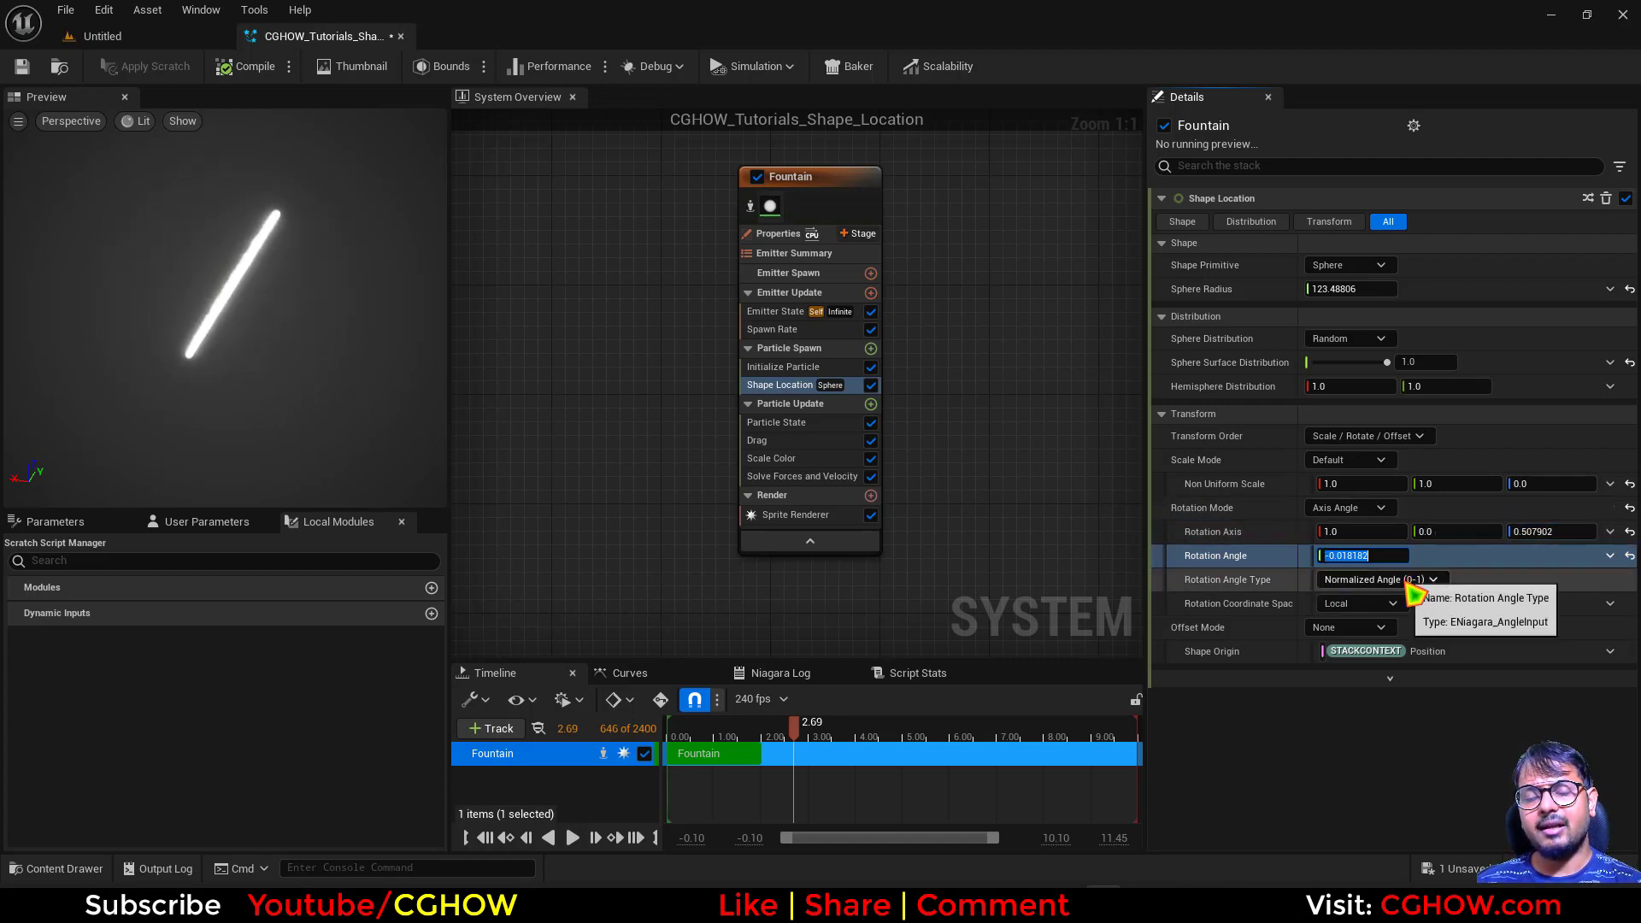
type("0")
key("Return")
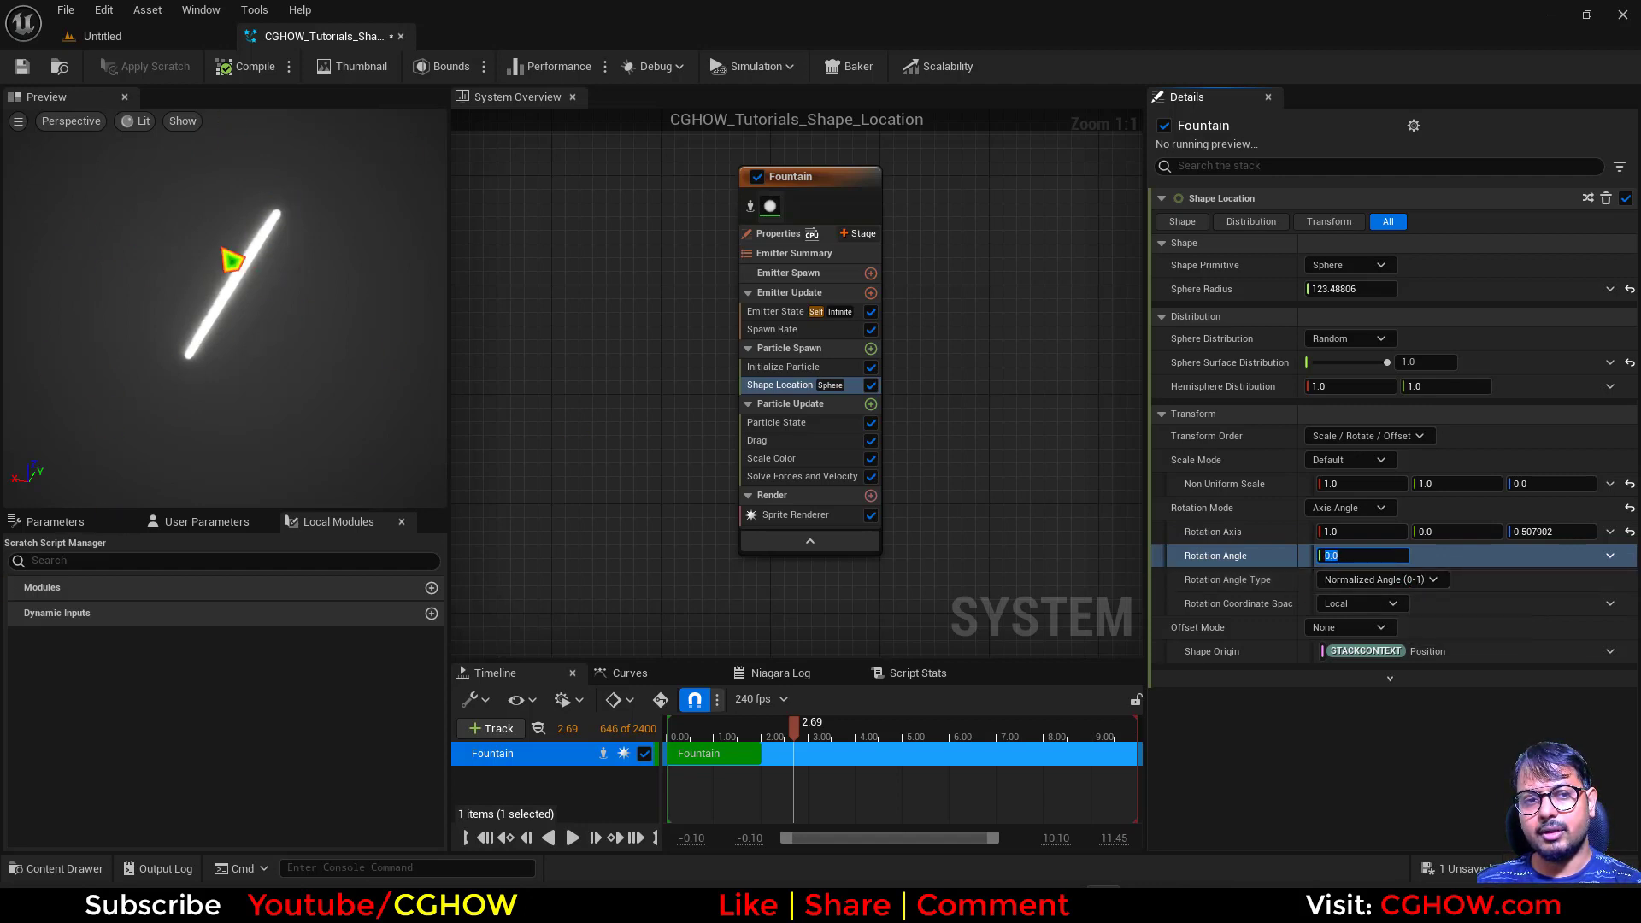
left_click_drag(246, 366, 302, 247)
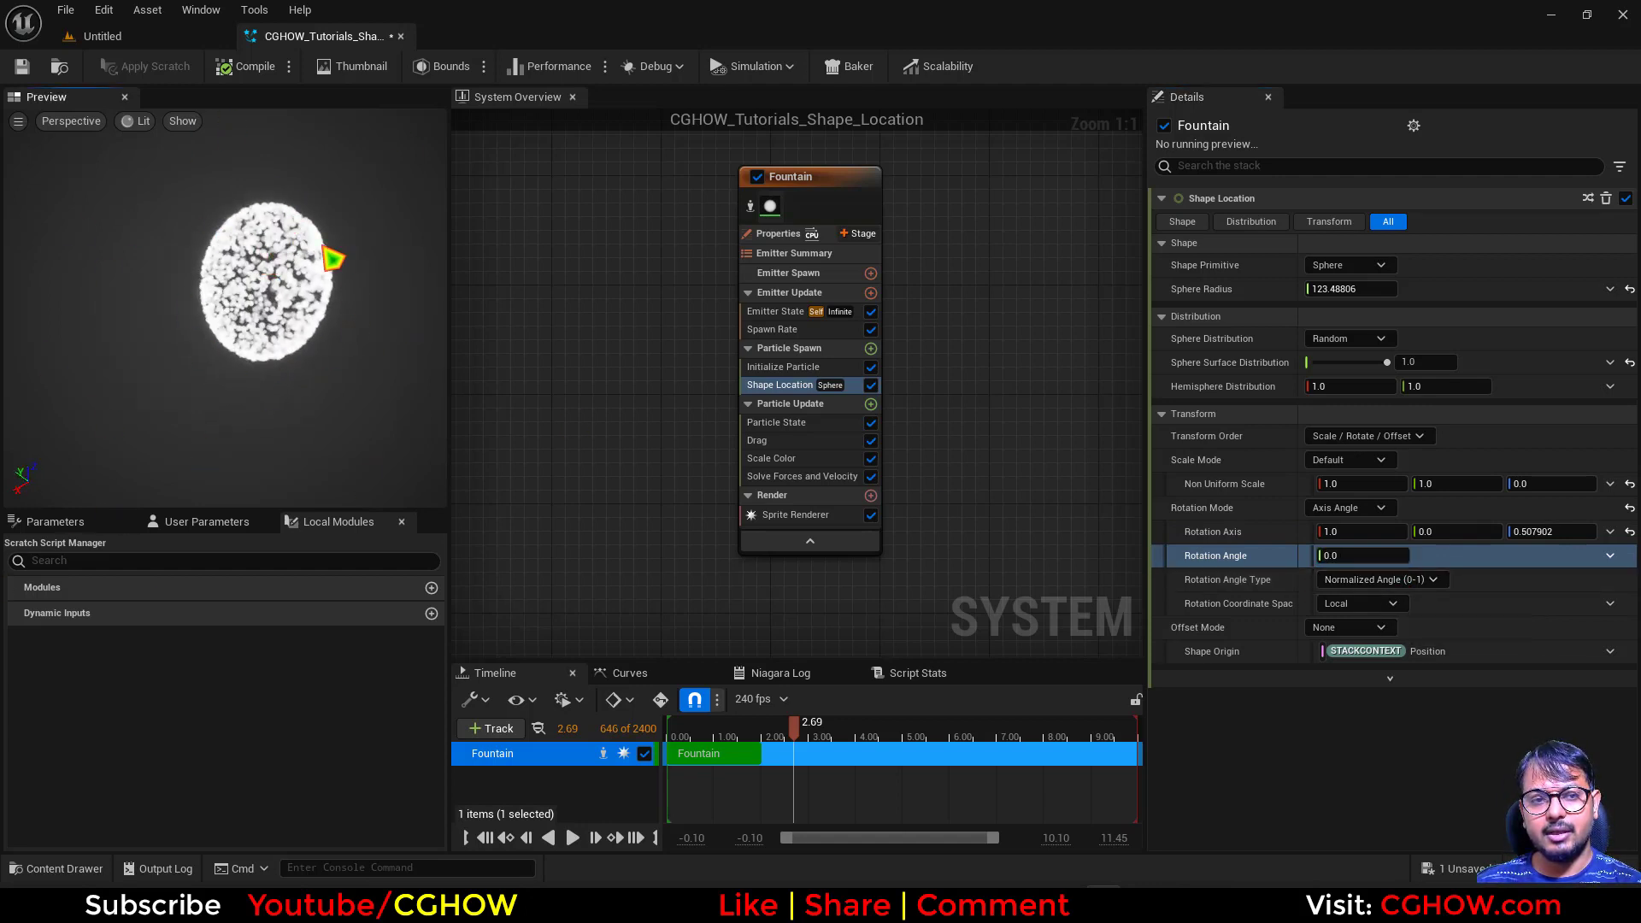
left_click_drag(282, 366, 333, 431)
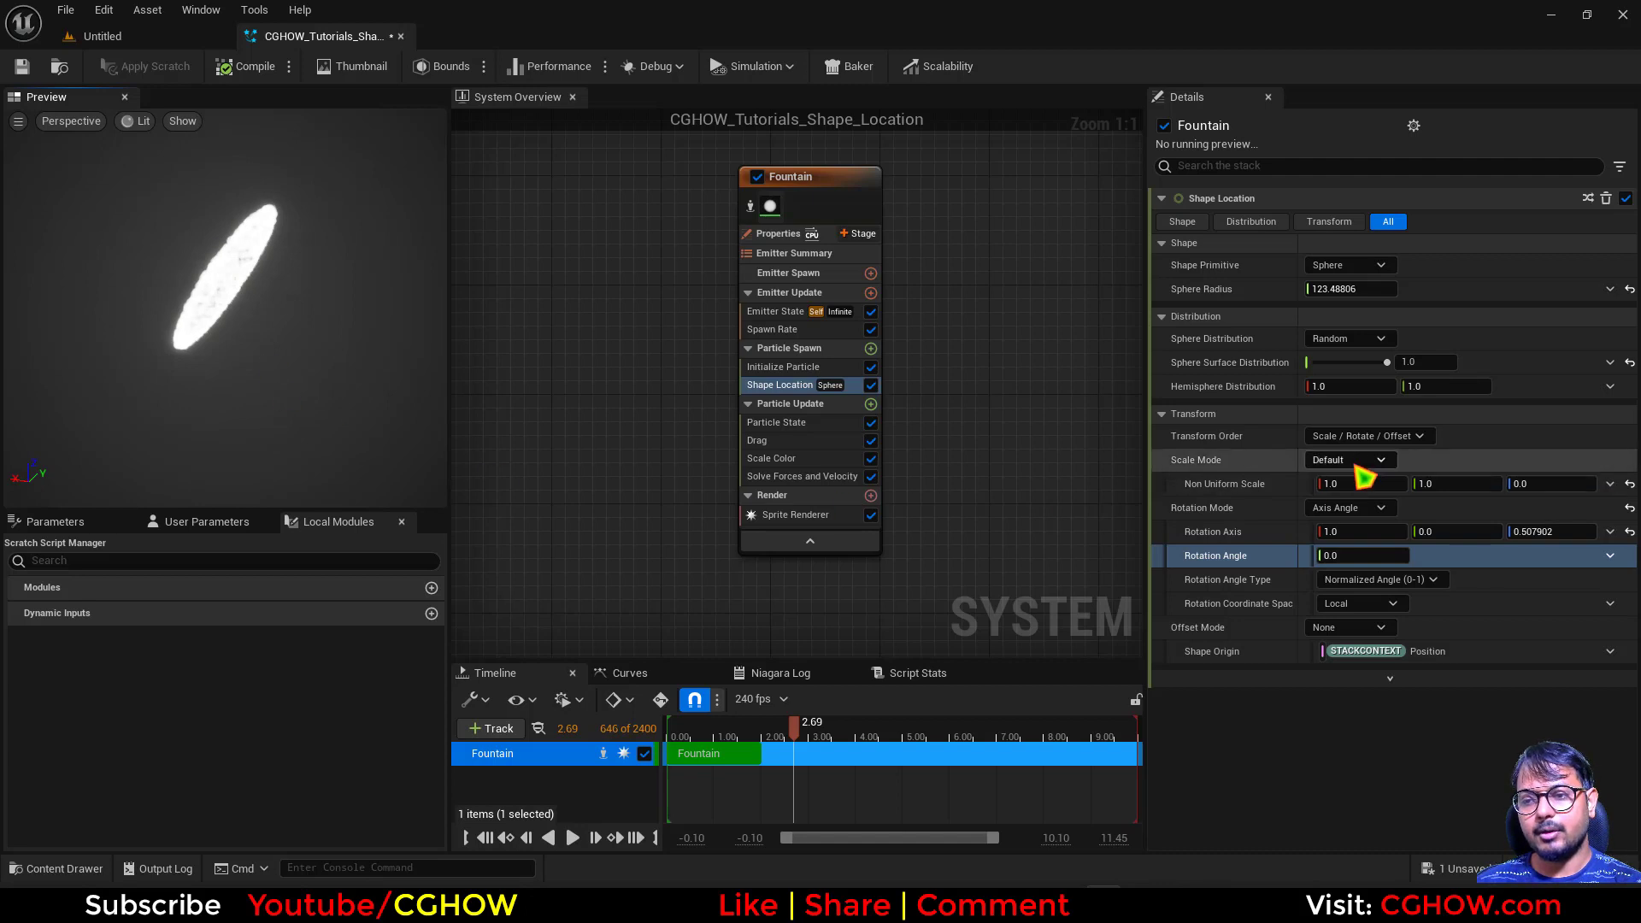
Switch the Rotation Mode to Yaw / Pitch / Roll and try yaw 1.0 with a pitch of about 0.13.
left_click(1359, 508)
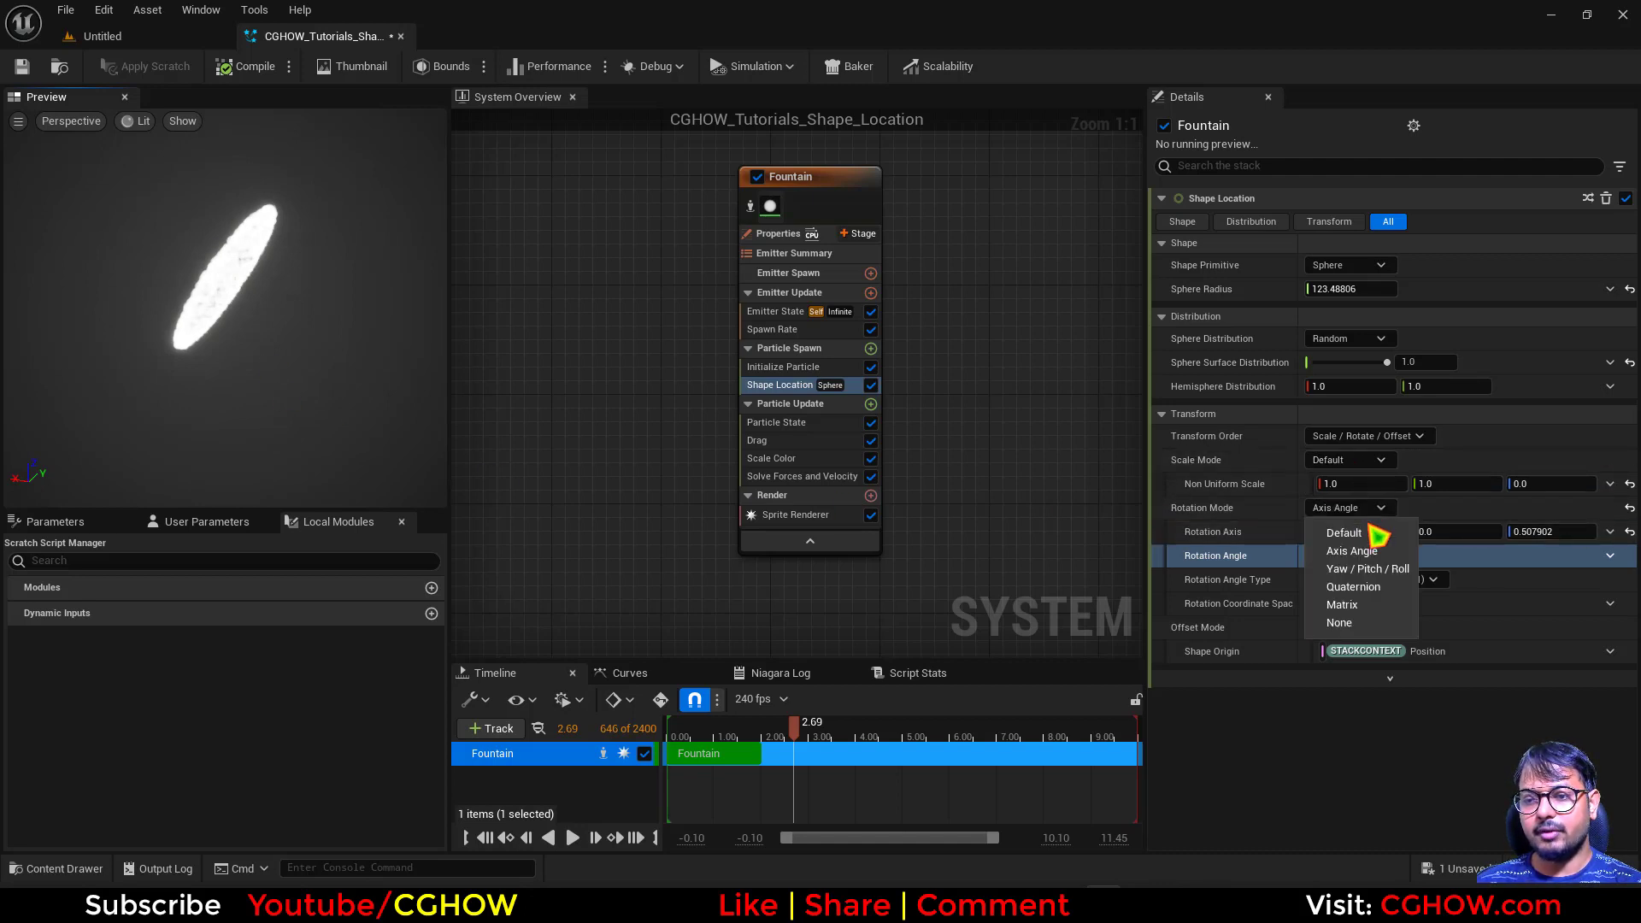
left_click(1385, 569)
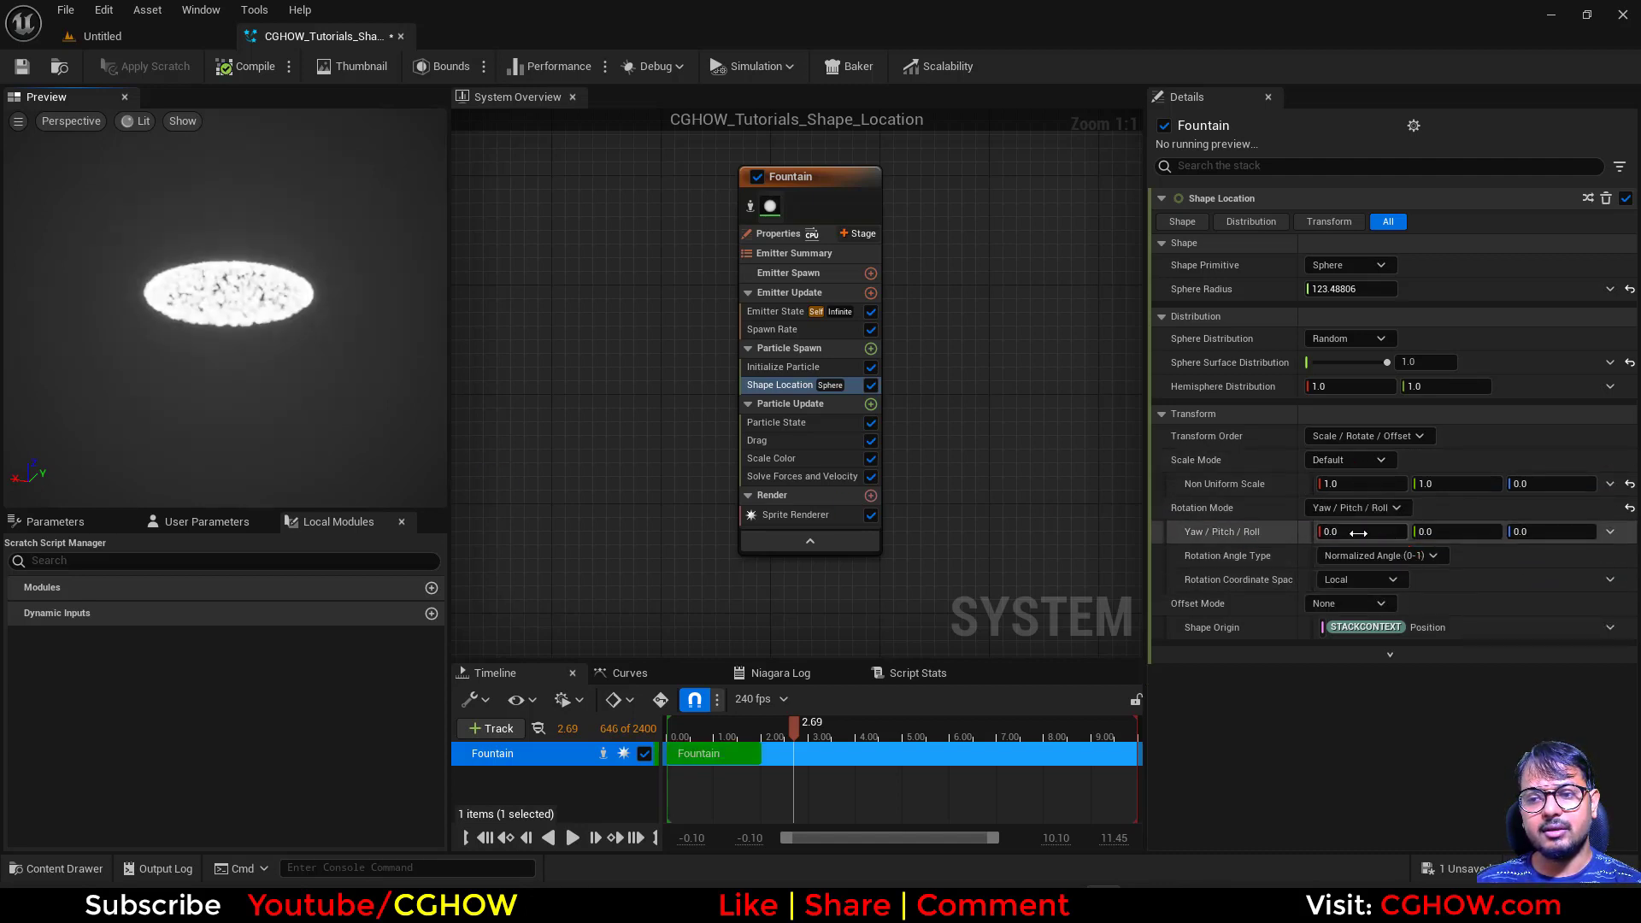
left_click_drag(1443, 534, 1389, 534)
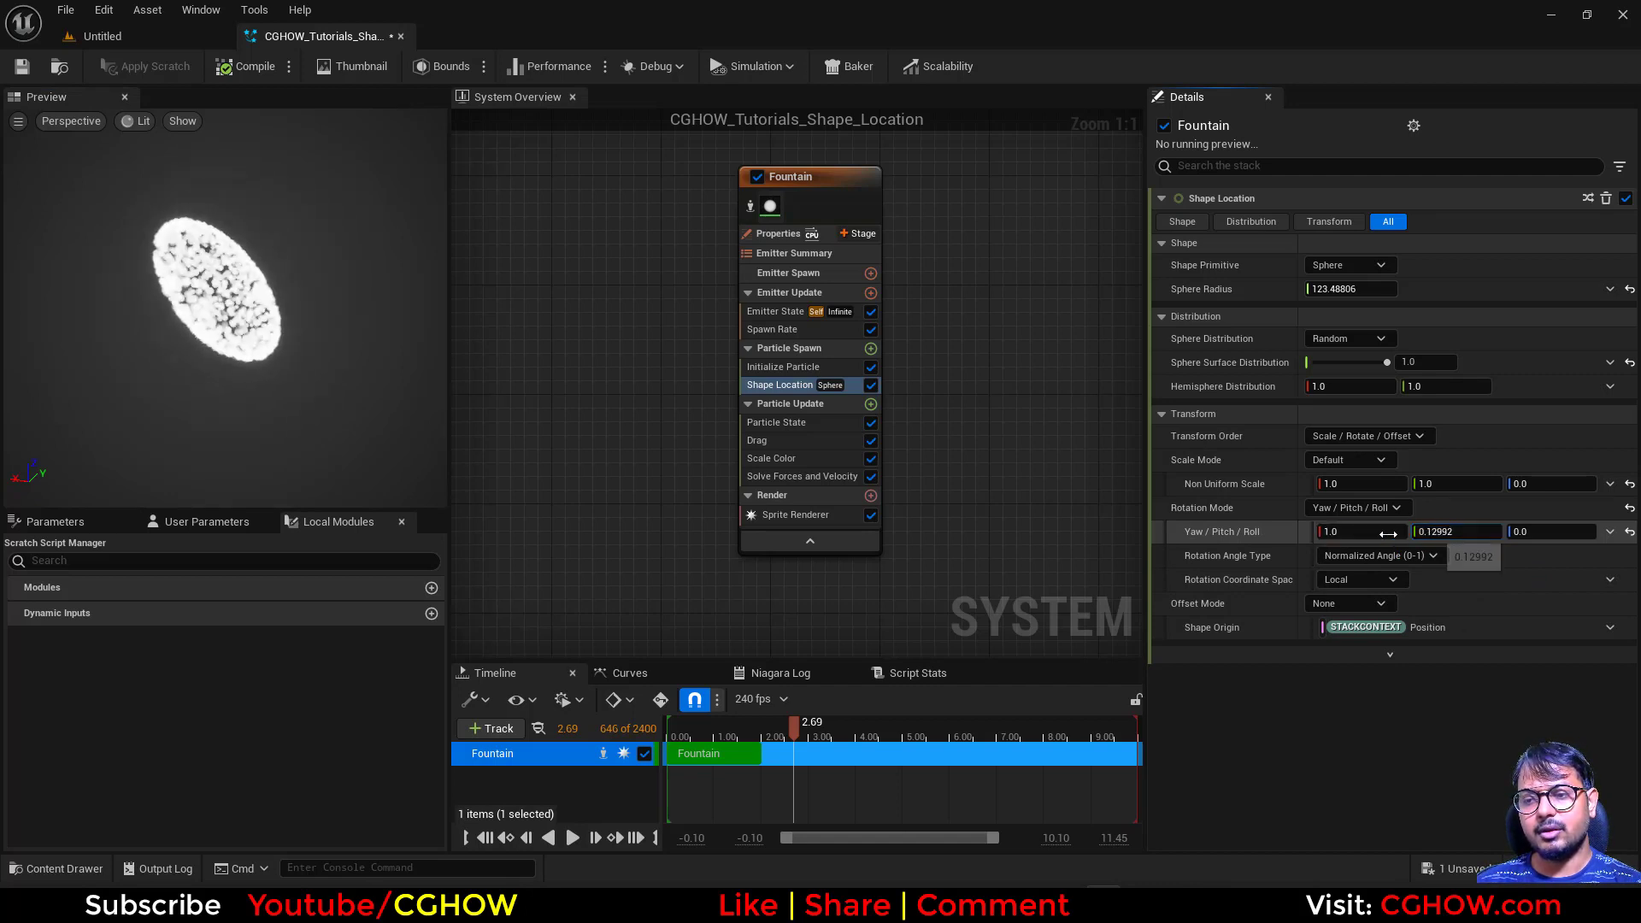
Set yaw to 0 and pitch to 1, try a roll of about -0.19, and reset the roll to 0.
left_click(1358, 532)
type("0")
key("Return")
left_click(1476, 535)
type("1")
key("Return")
mouse_move(1546, 538)
left_mouse_down()
mouse_move(1607, 538)
mouse_move(1530, 535)
left_mouse_up()
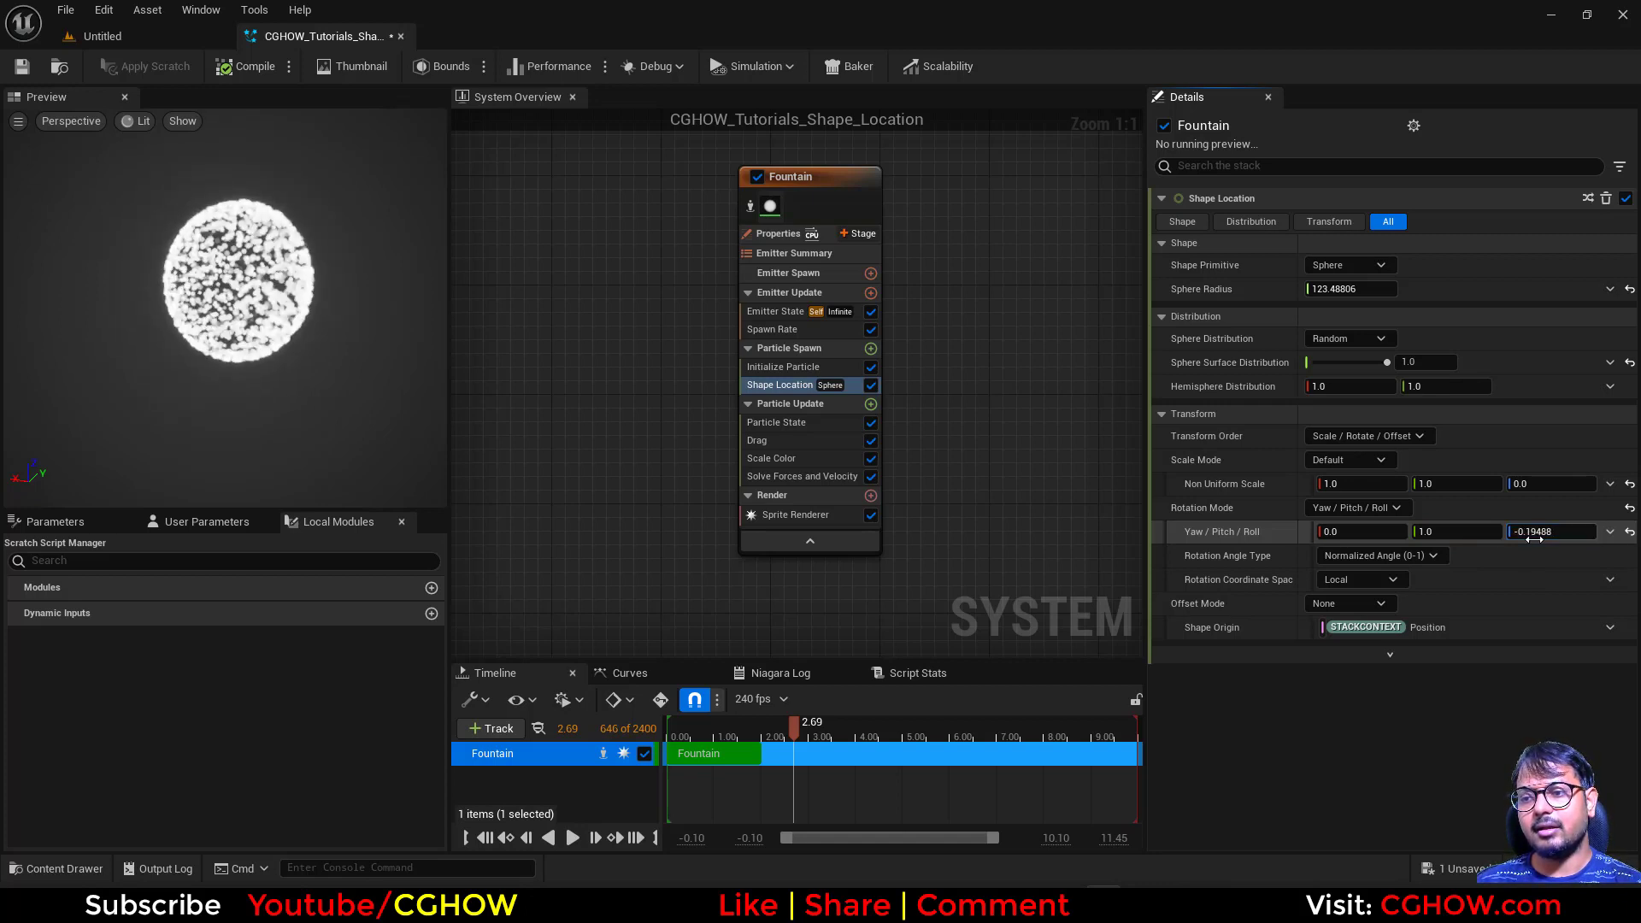
left_click(1532, 531)
type("0")
Review the Quaternion and Matrix rotation modes, then return the Rotation Mode to Default.
left_click(1359, 508)
left_click(1404, 583)
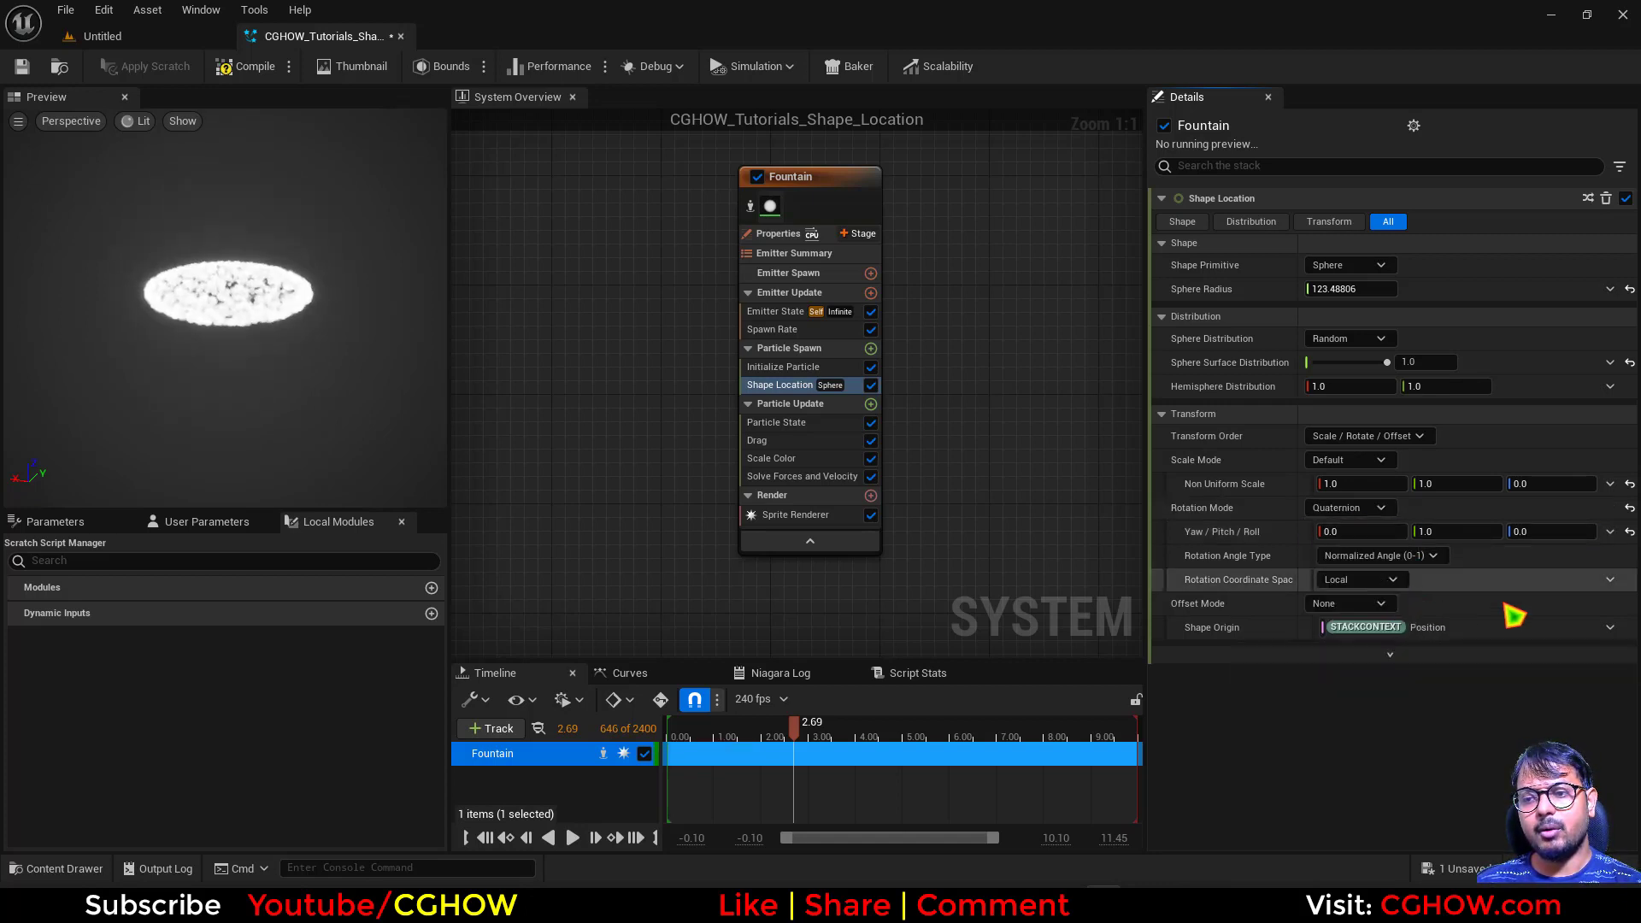
left_click(1359, 508)
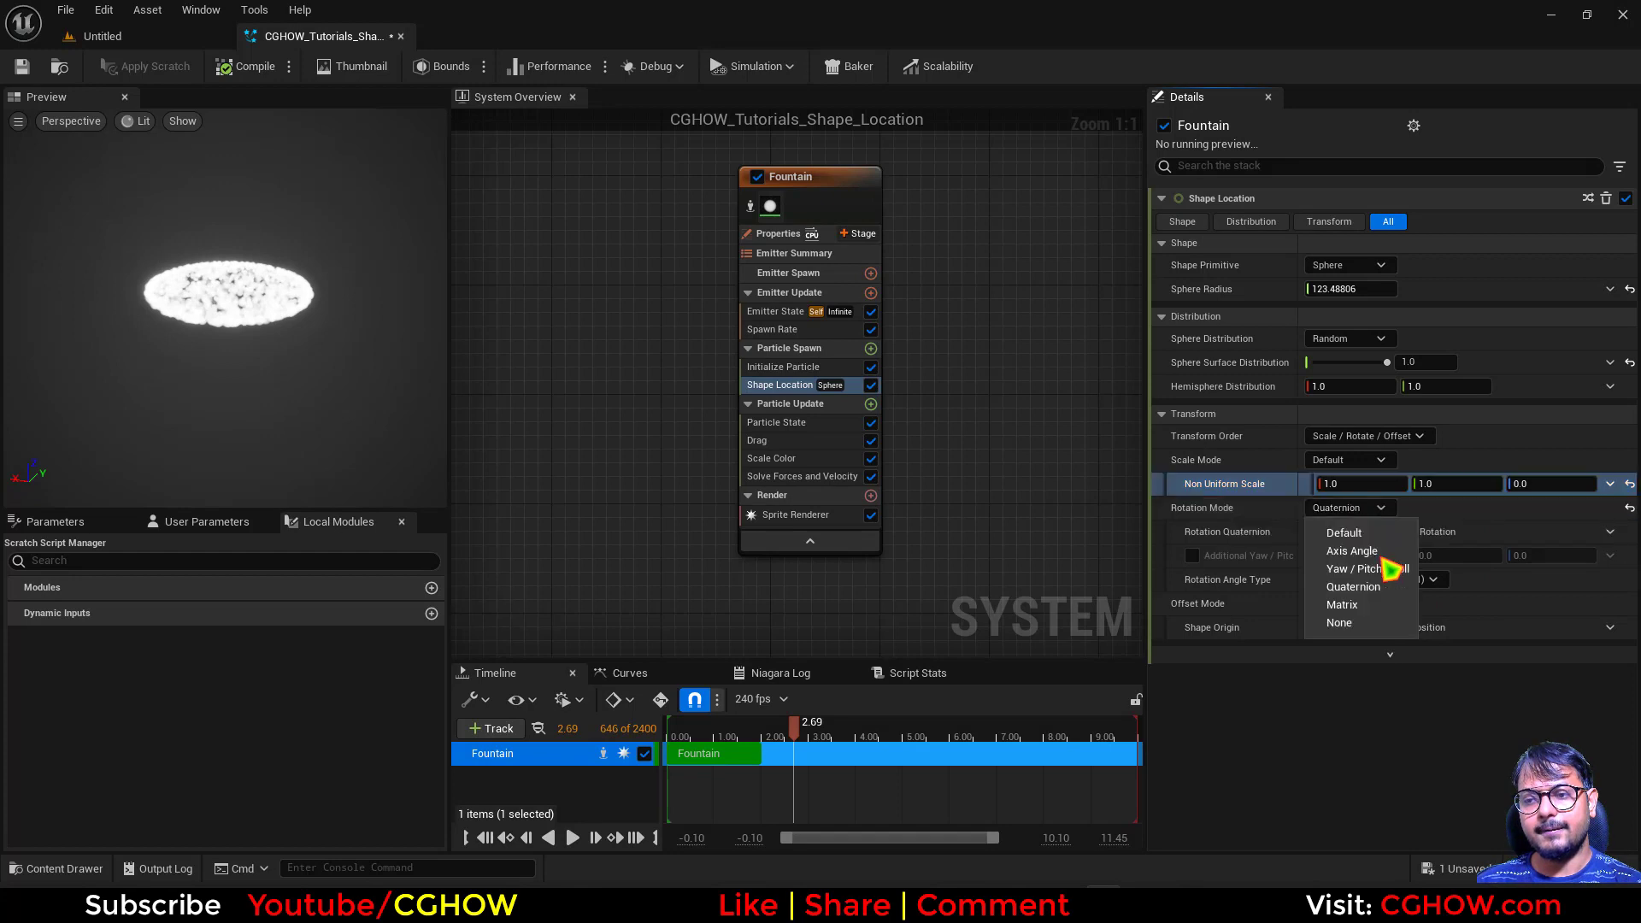
left_click(1347, 606)
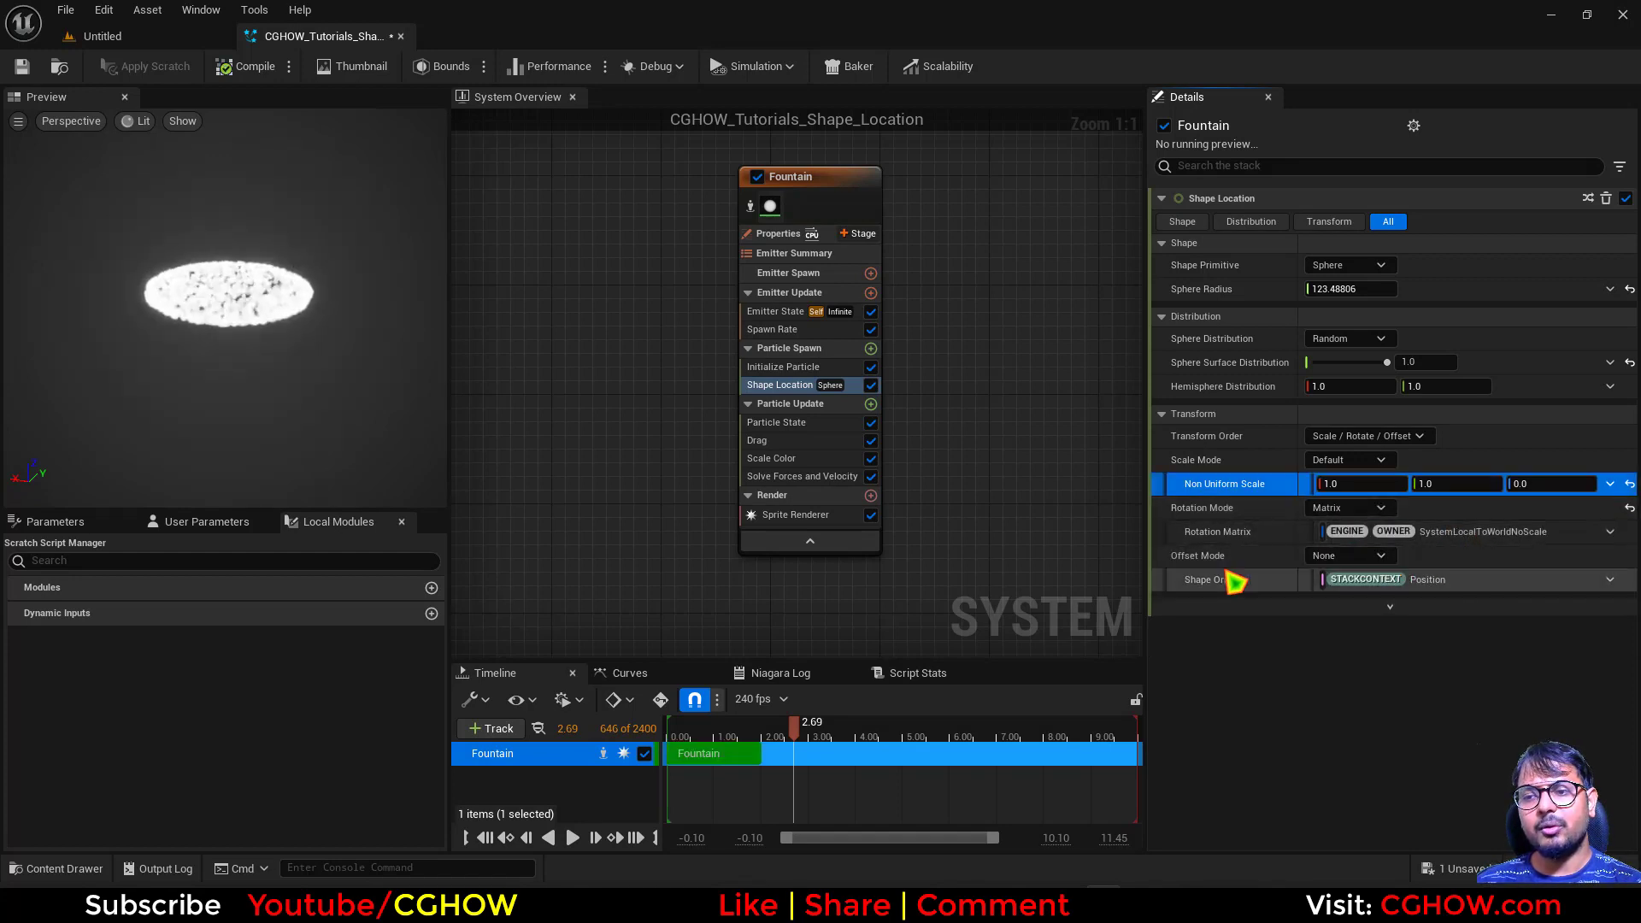
left_click(1378, 509)
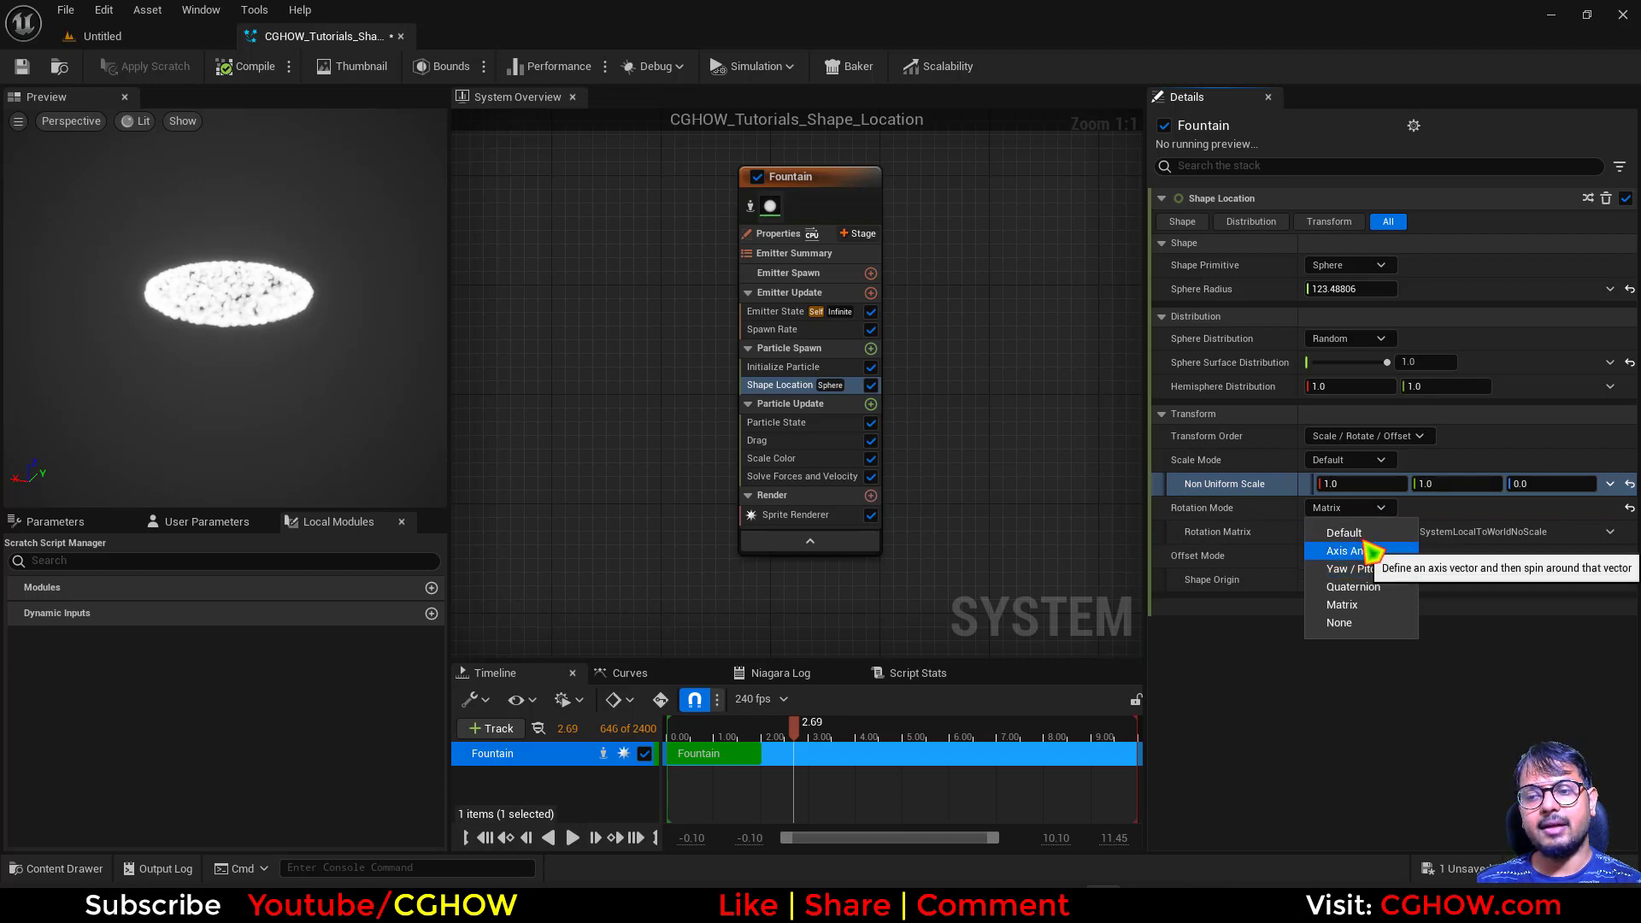
left_click(1346, 533)
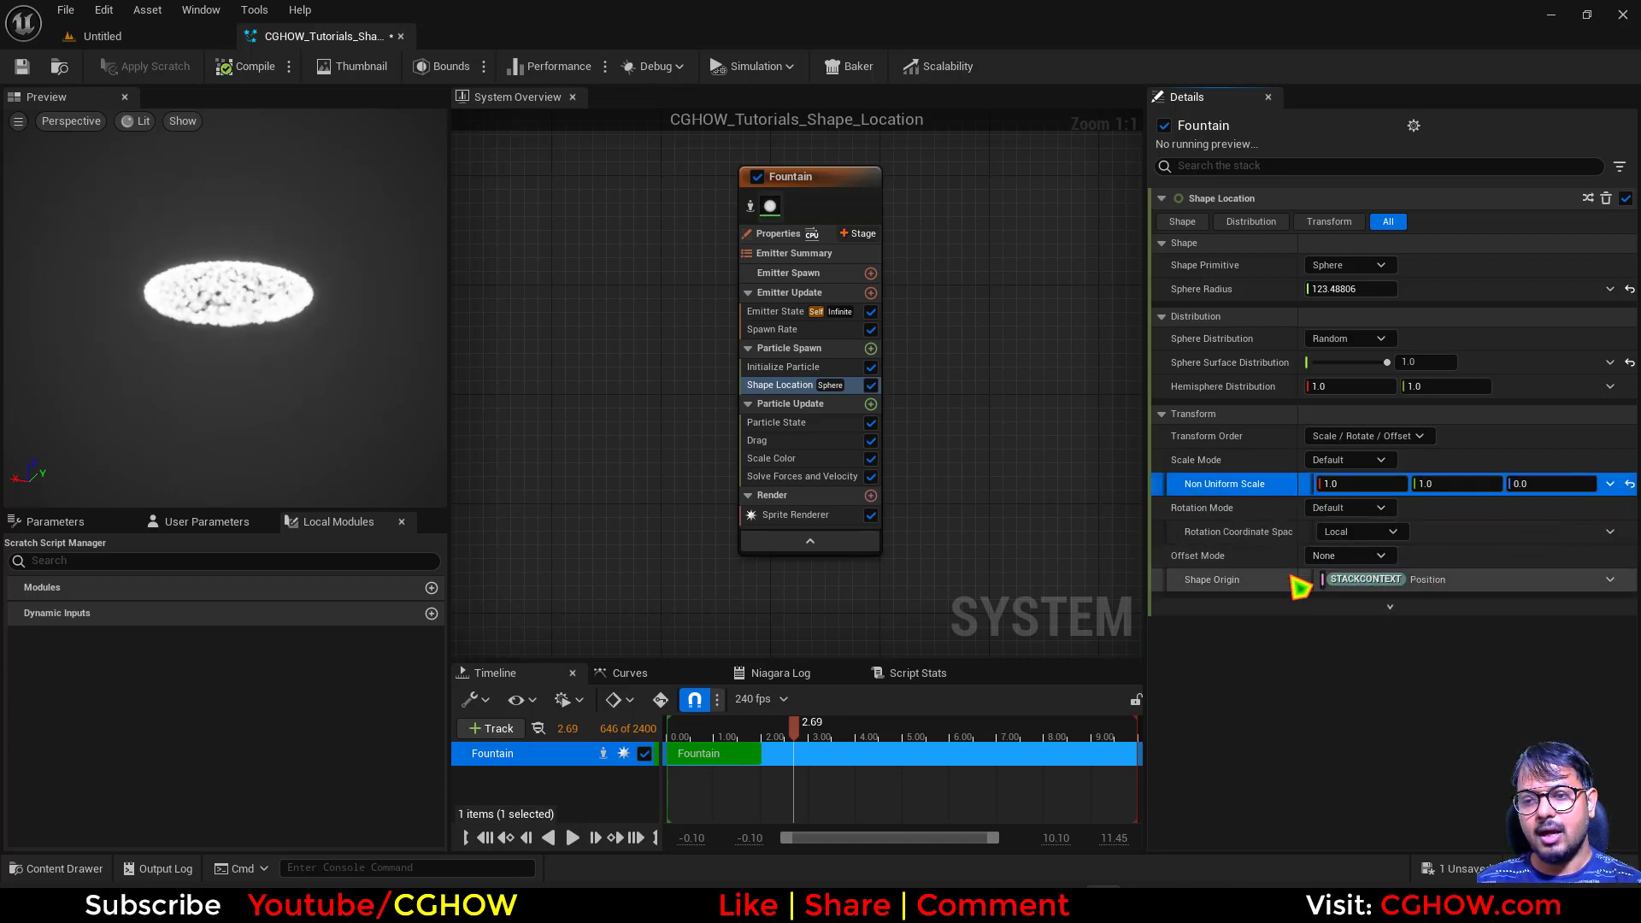
Switch the Offset Mode between Default and None to compare them, and leave it on Default.
left_click(1382, 556)
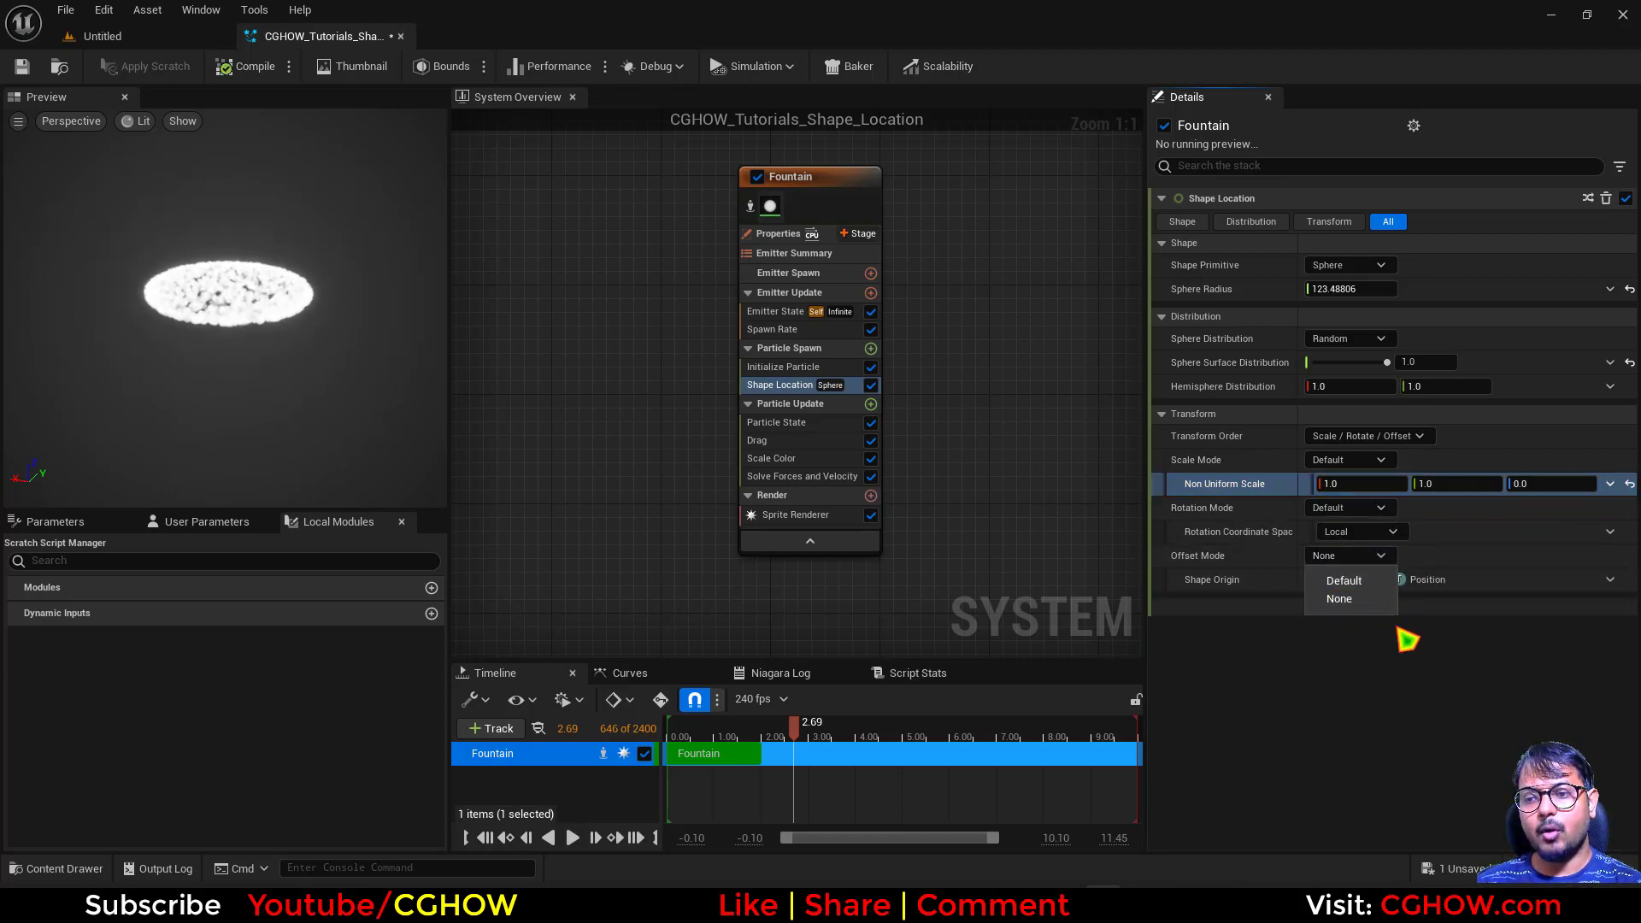
left_click(1361, 581)
left_click(1349, 556)
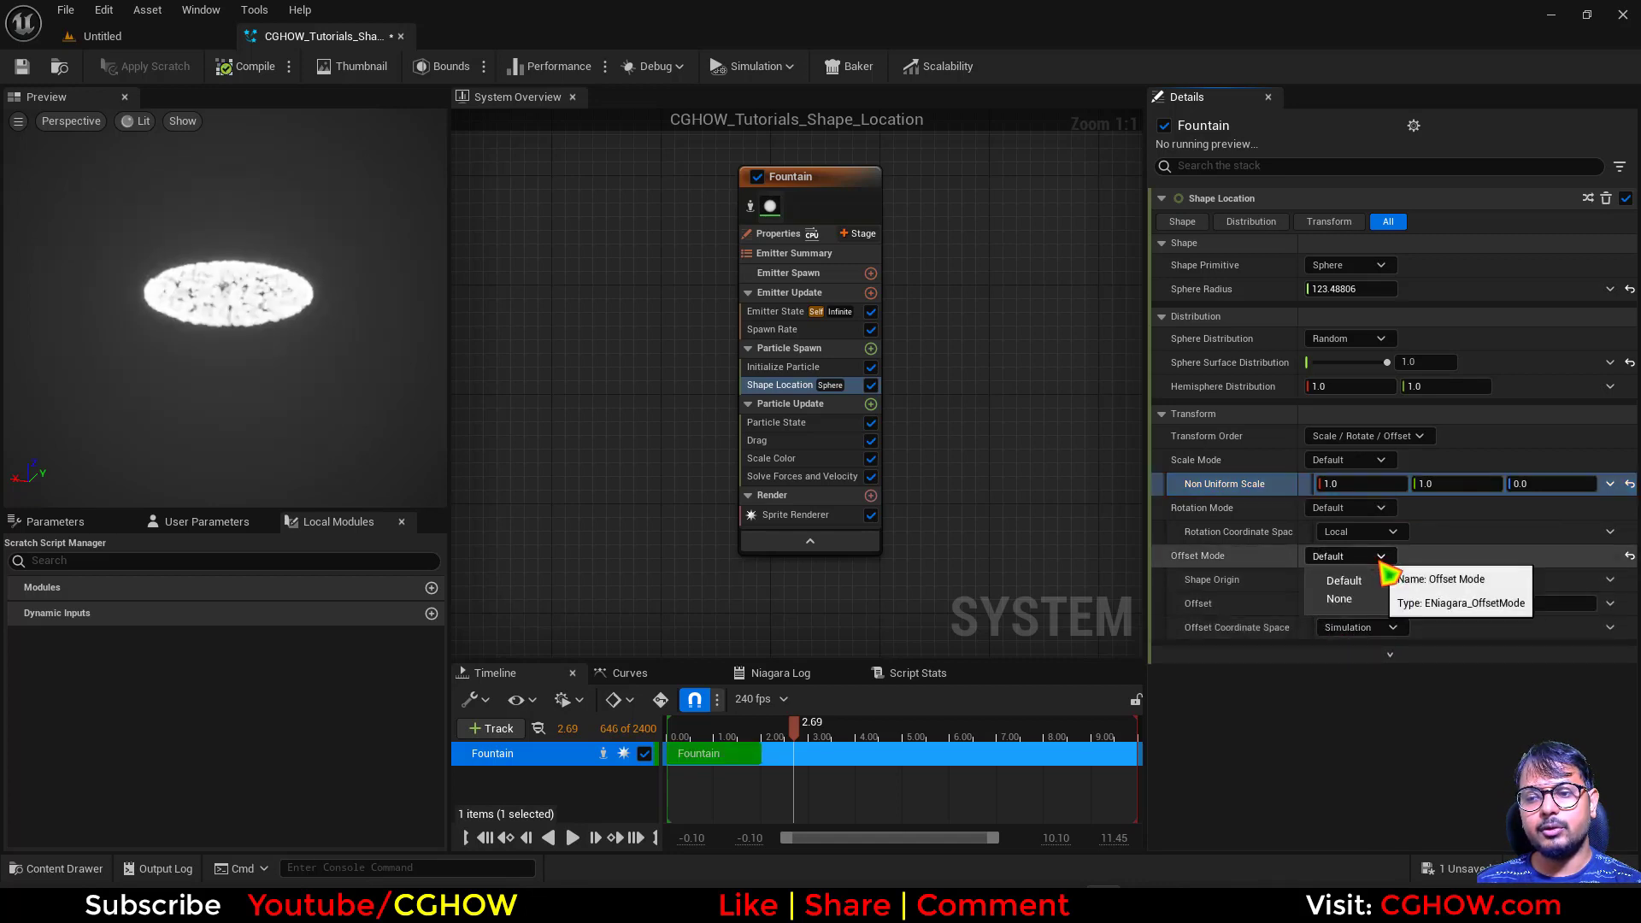
left_click(1359, 601)
left_click(1375, 557)
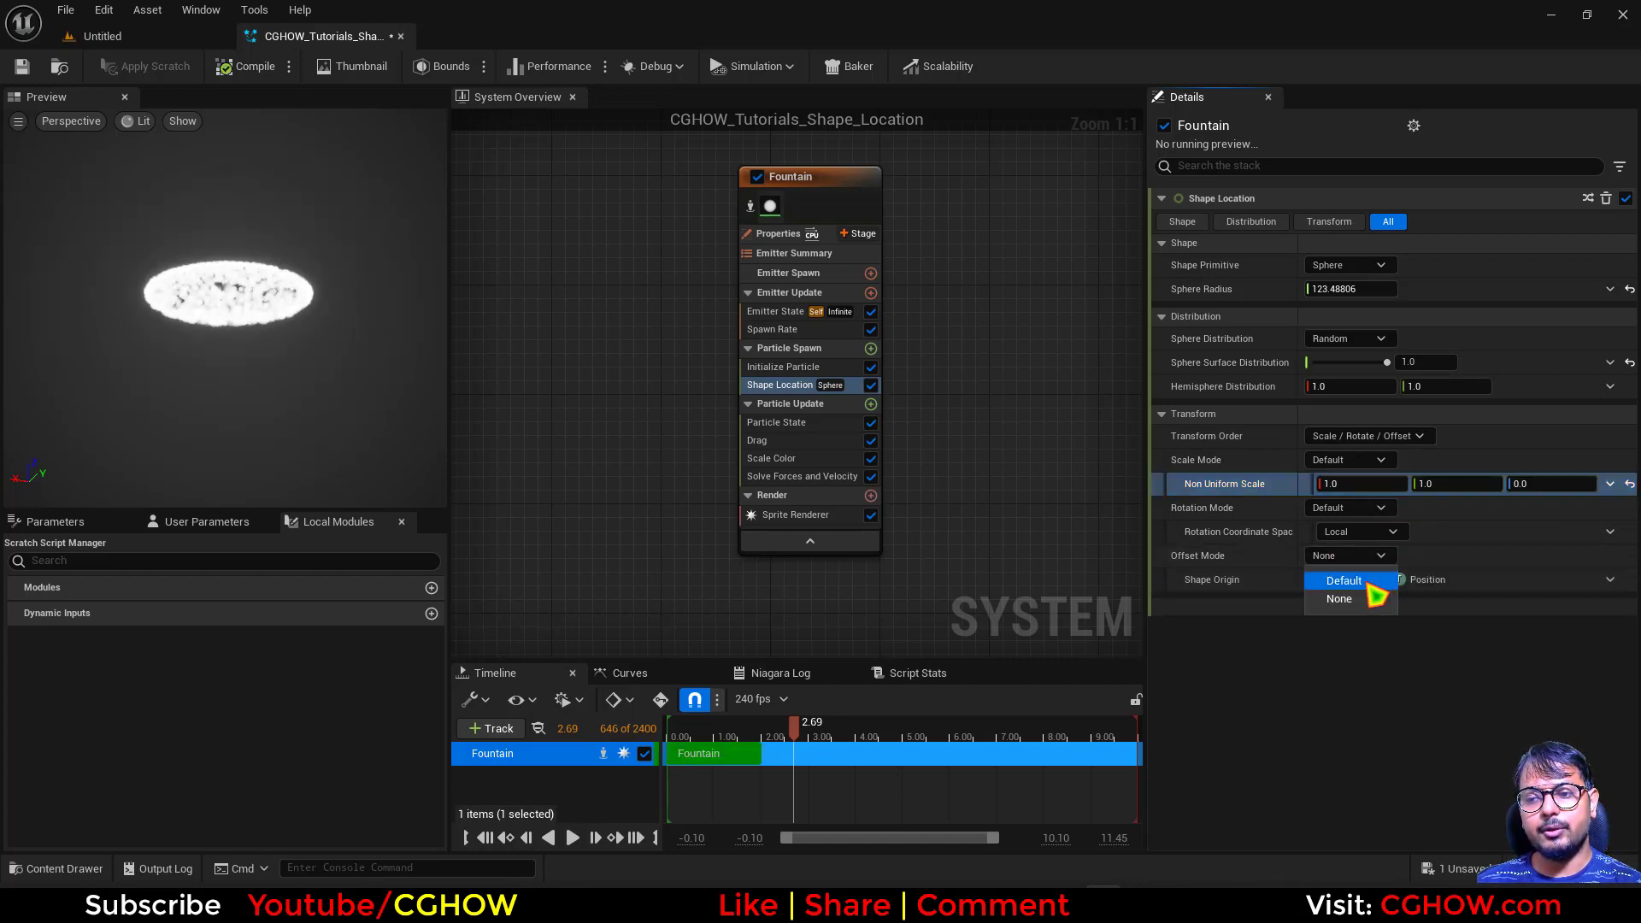
left_click(1366, 583)
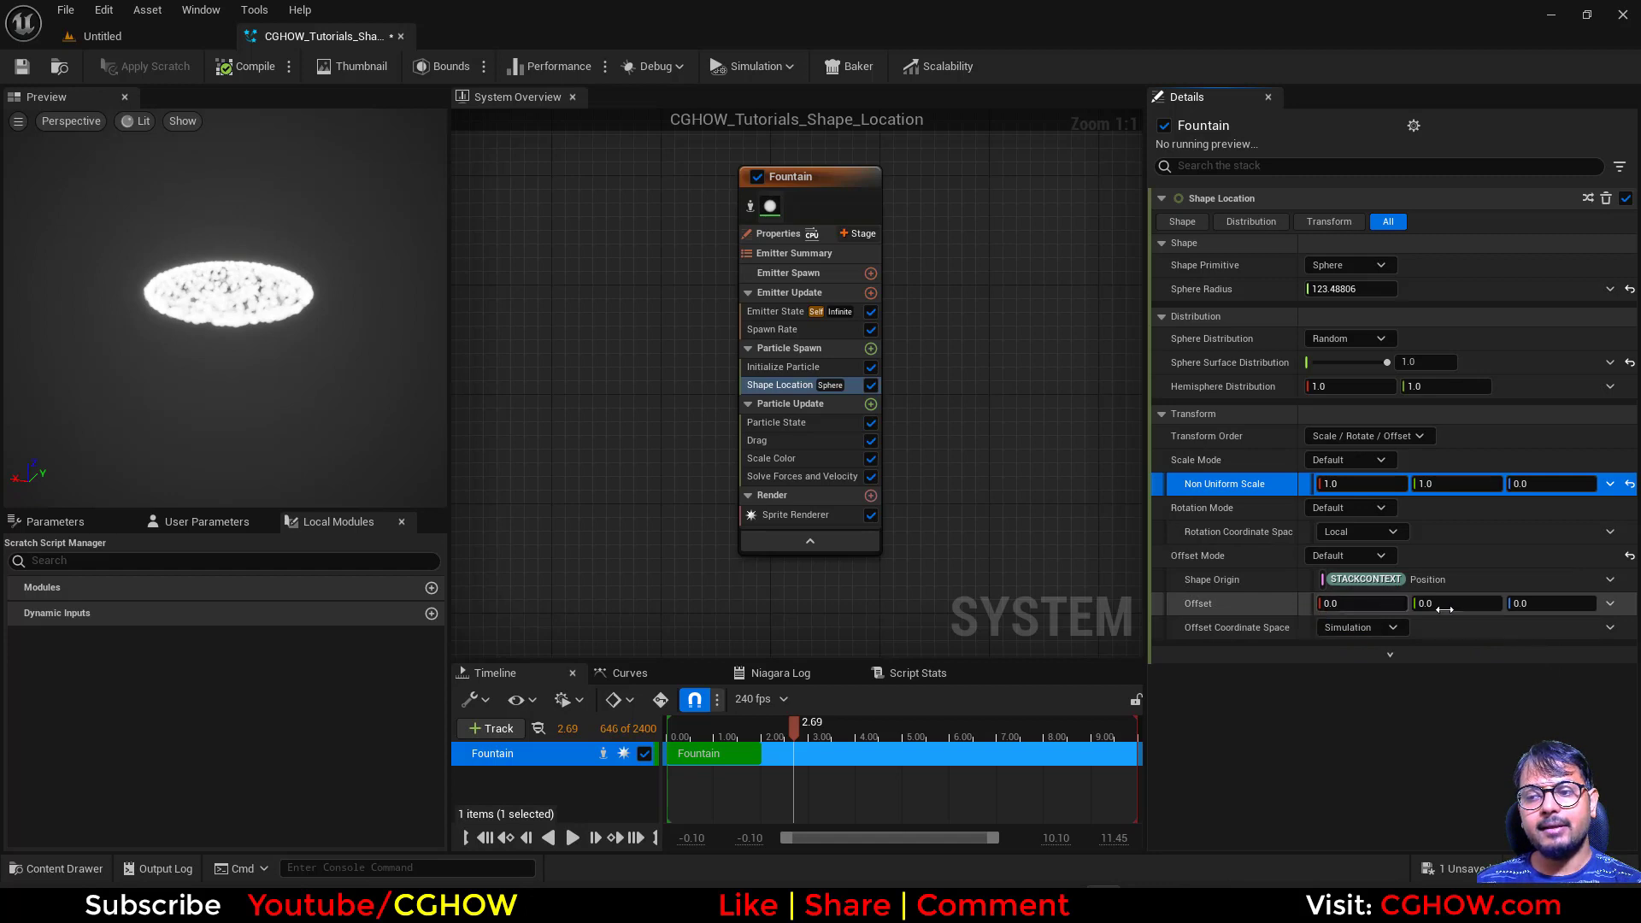
Try shifting the shape with the Offset values, including about -5.2 in X, and reset them to 0.
left_click_drag(1364, 603, 1329, 604)
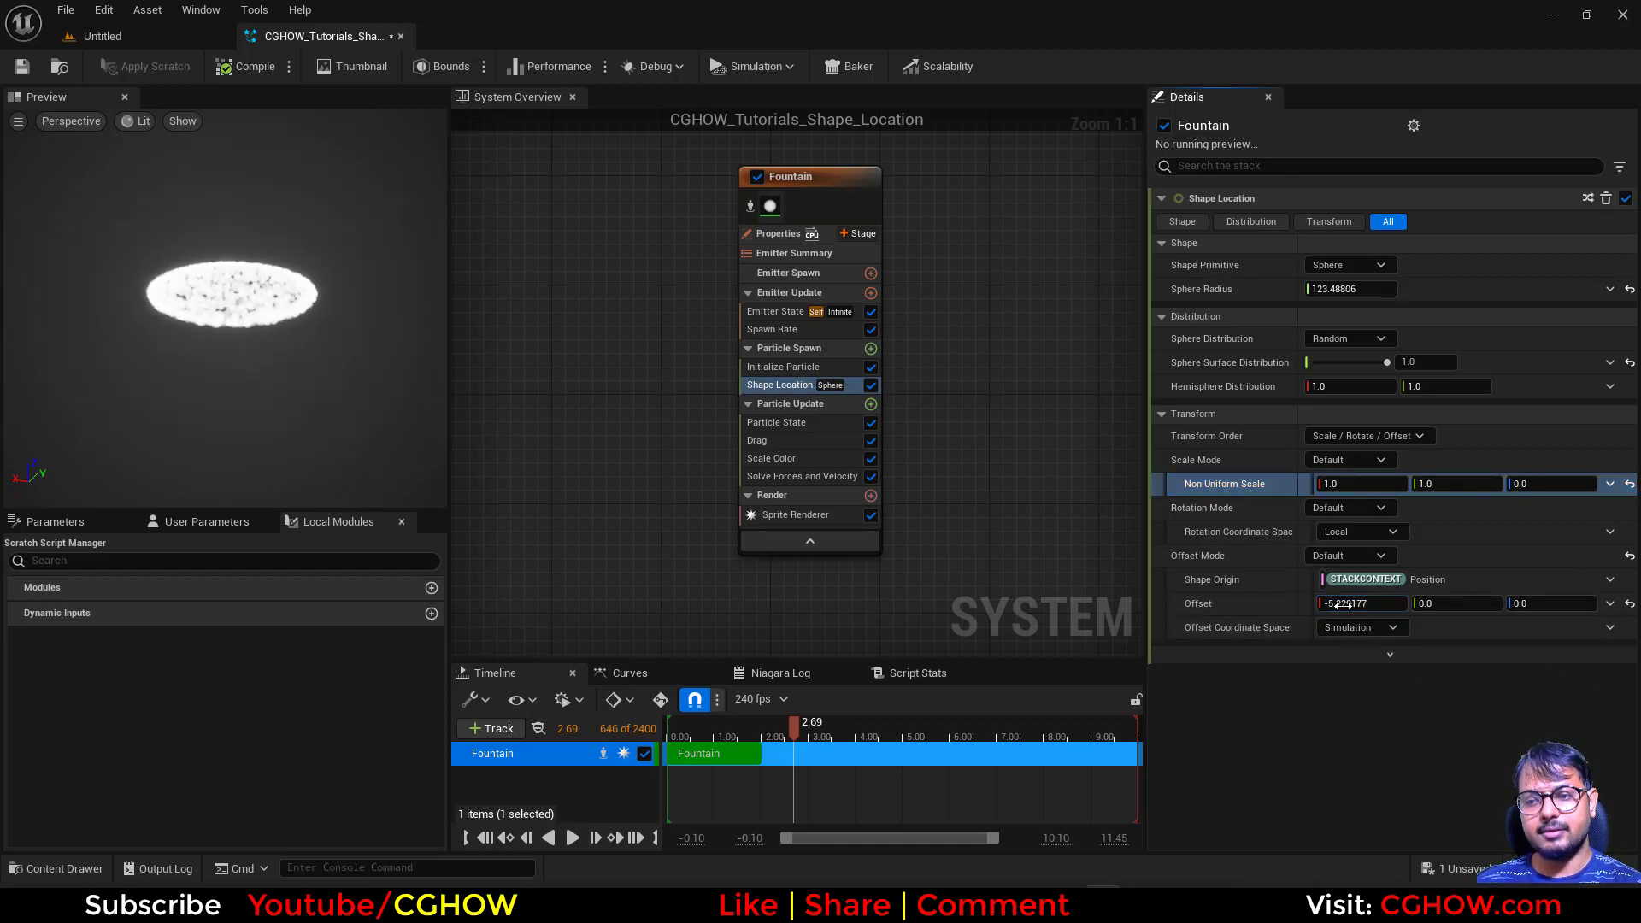
left_click_drag(1552, 603, 1447, 598)
left_click(1552, 604)
type("0")
key("Return")
left_click(1445, 598)
type("0")
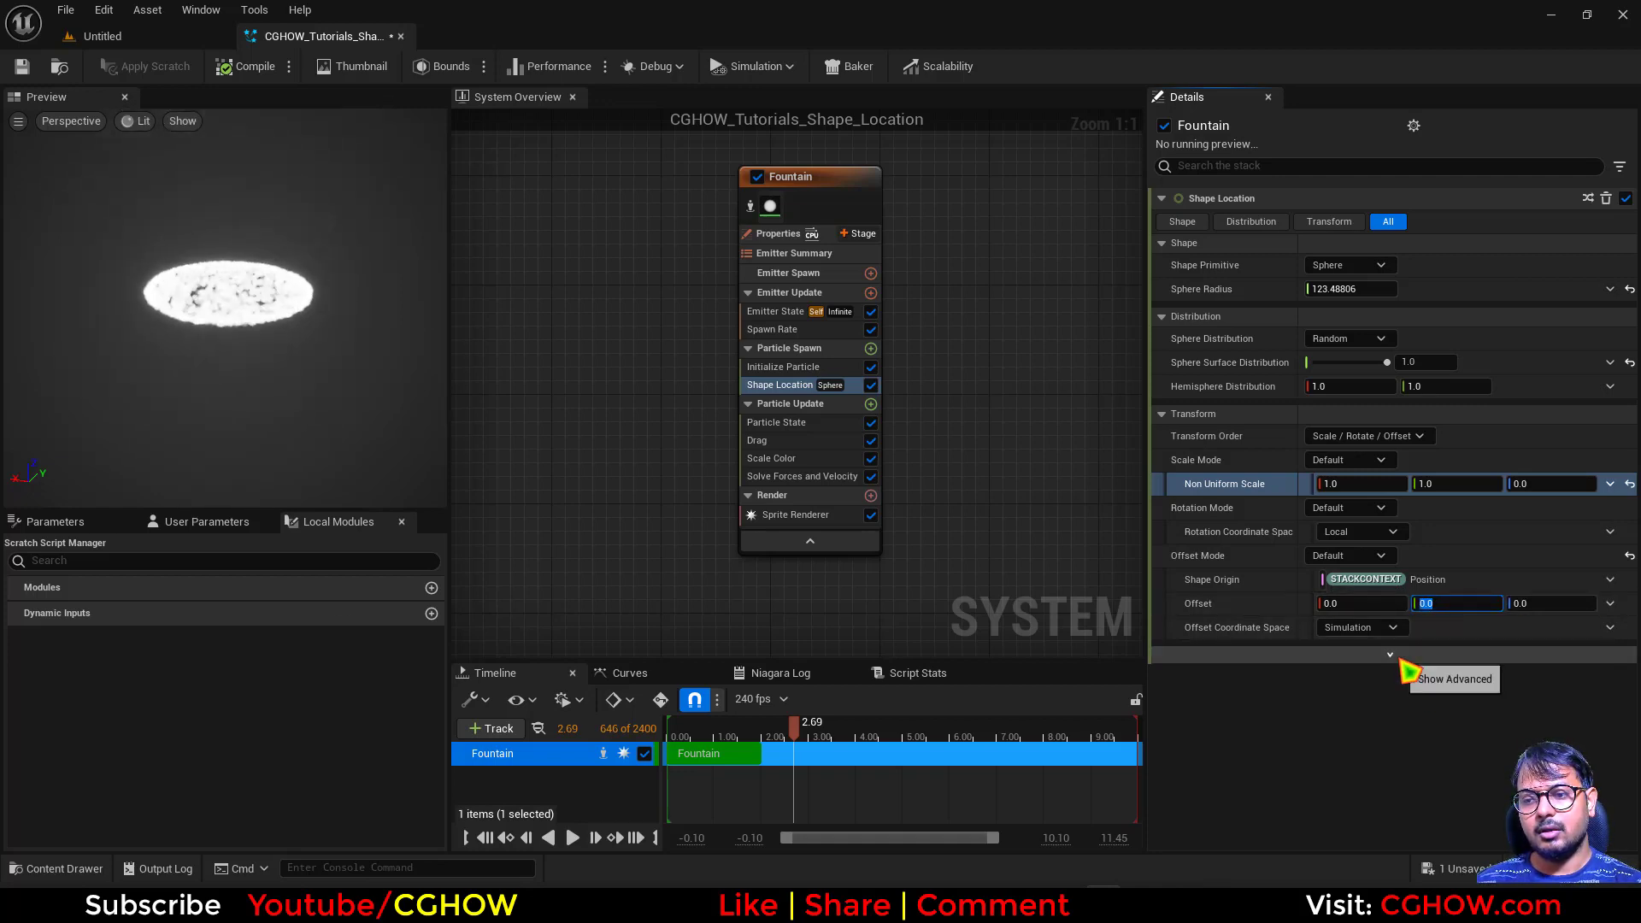
Expose Shape Location's advanced settings, set SpawnGroup to 1 on Spawn Rate, and scrub the timeline to 0.56.
left_click(1400, 658)
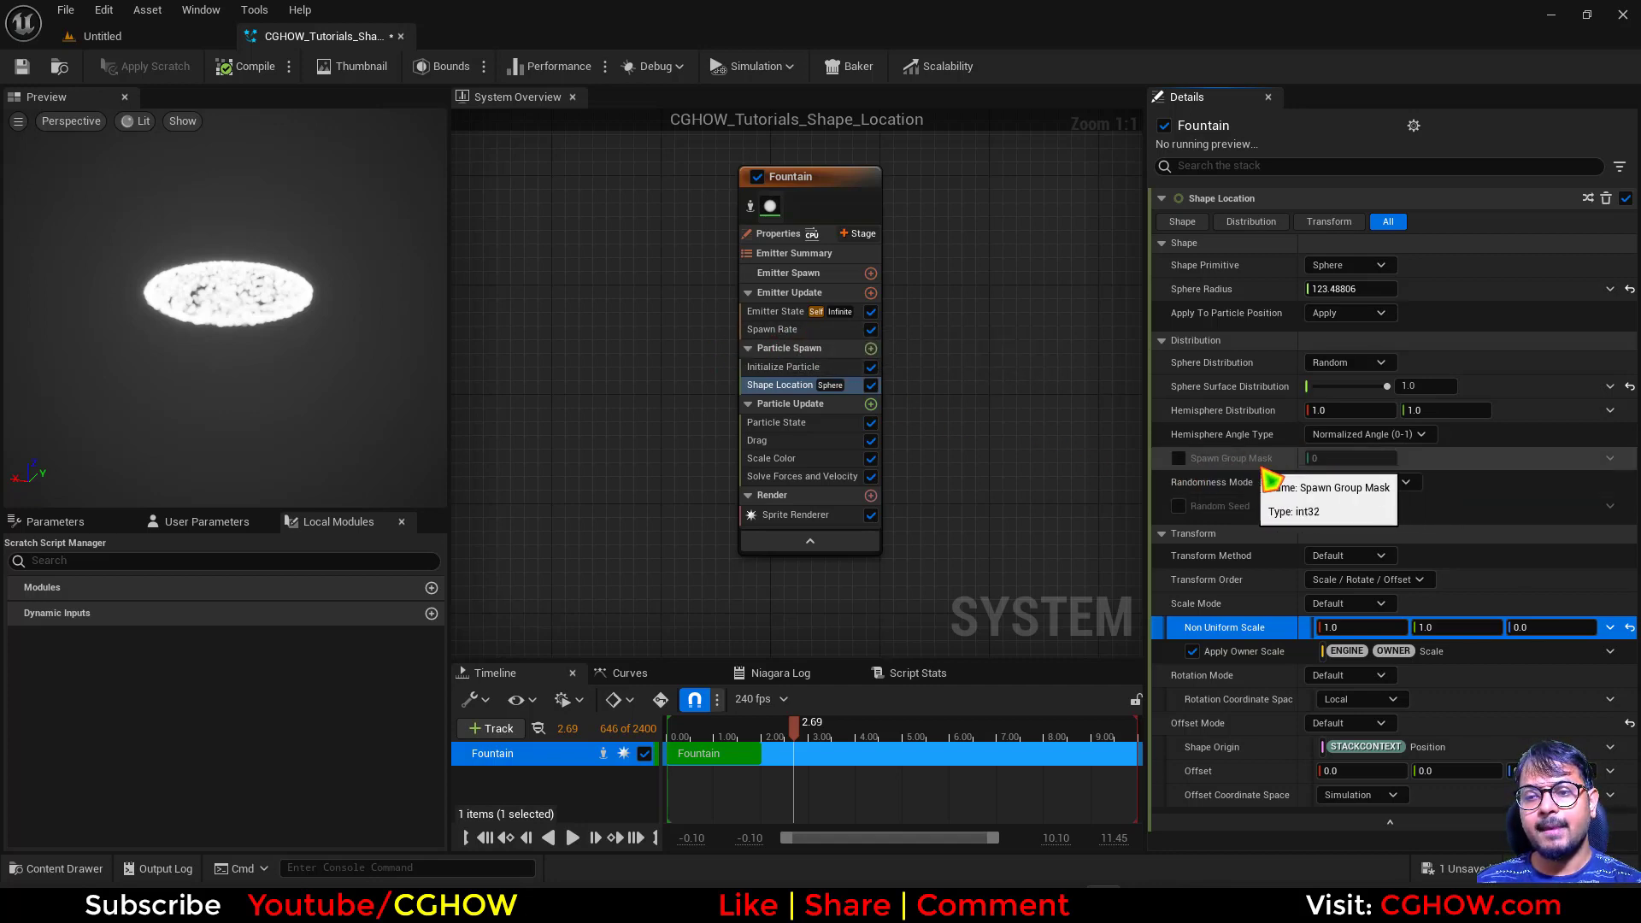
left_click(752, 330)
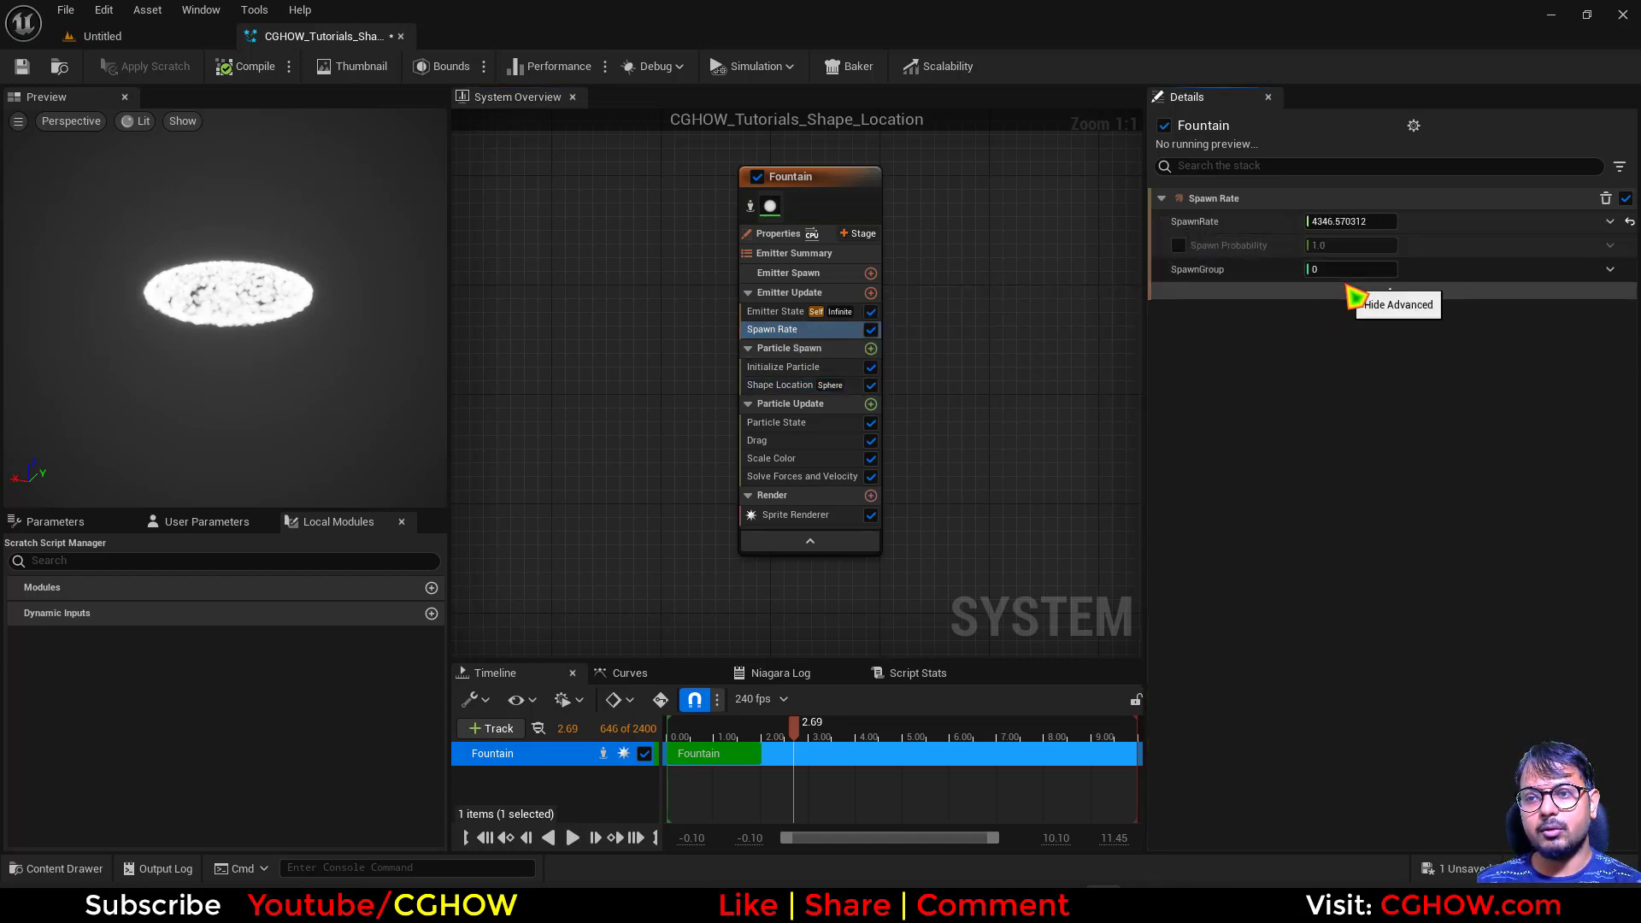
left_click(1342, 272)
type("1")
key("Return")
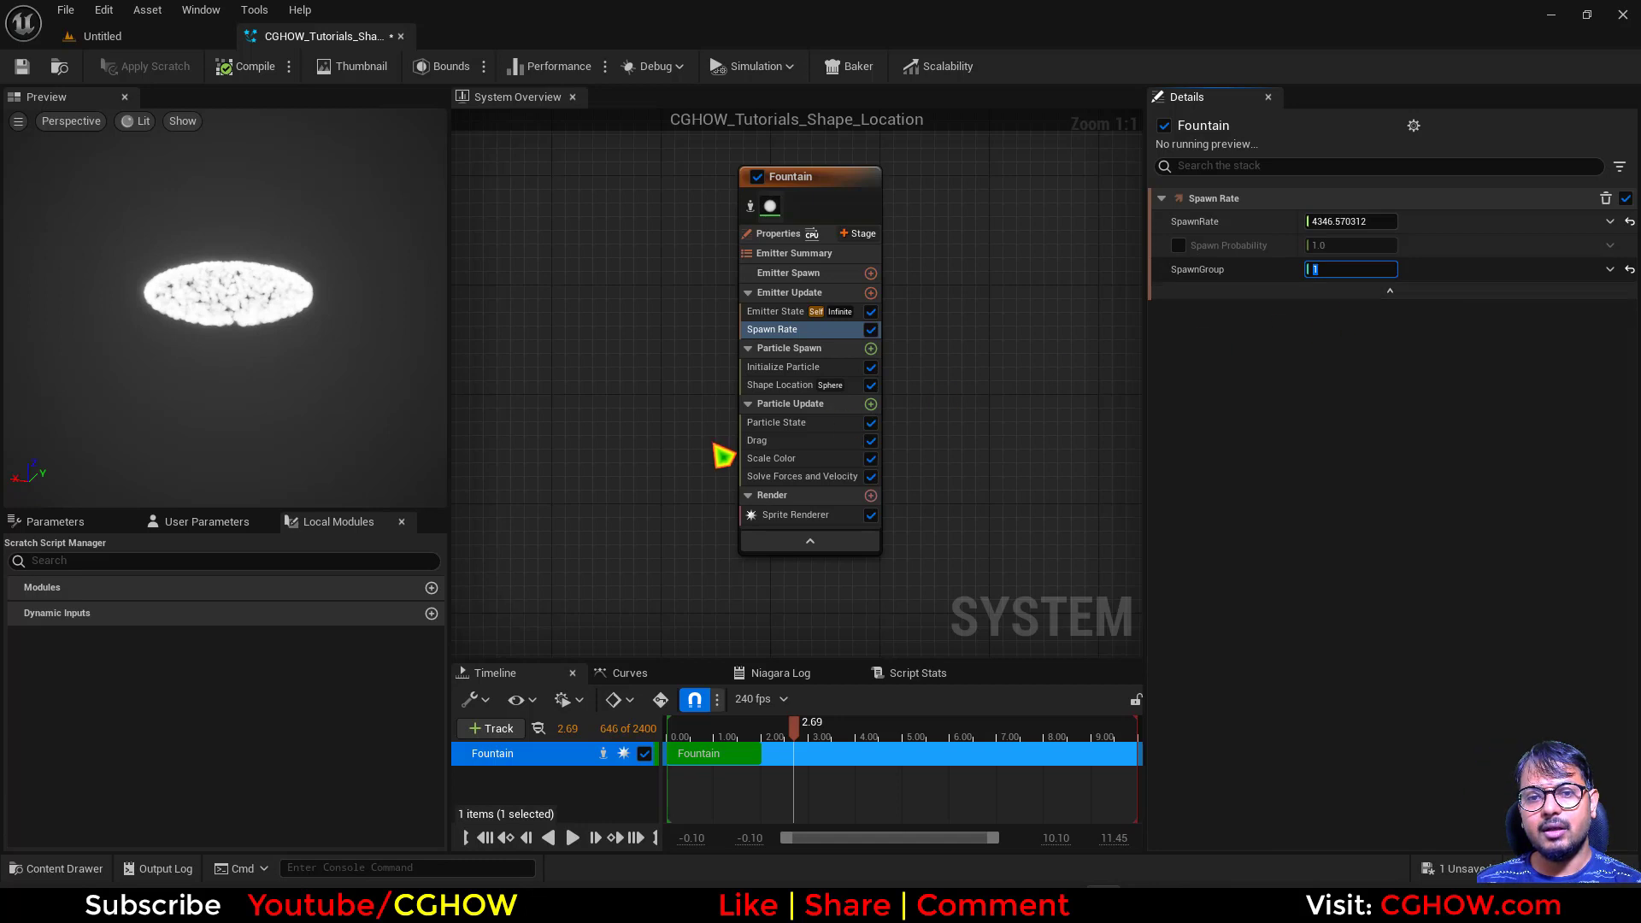
left_click(795, 385)
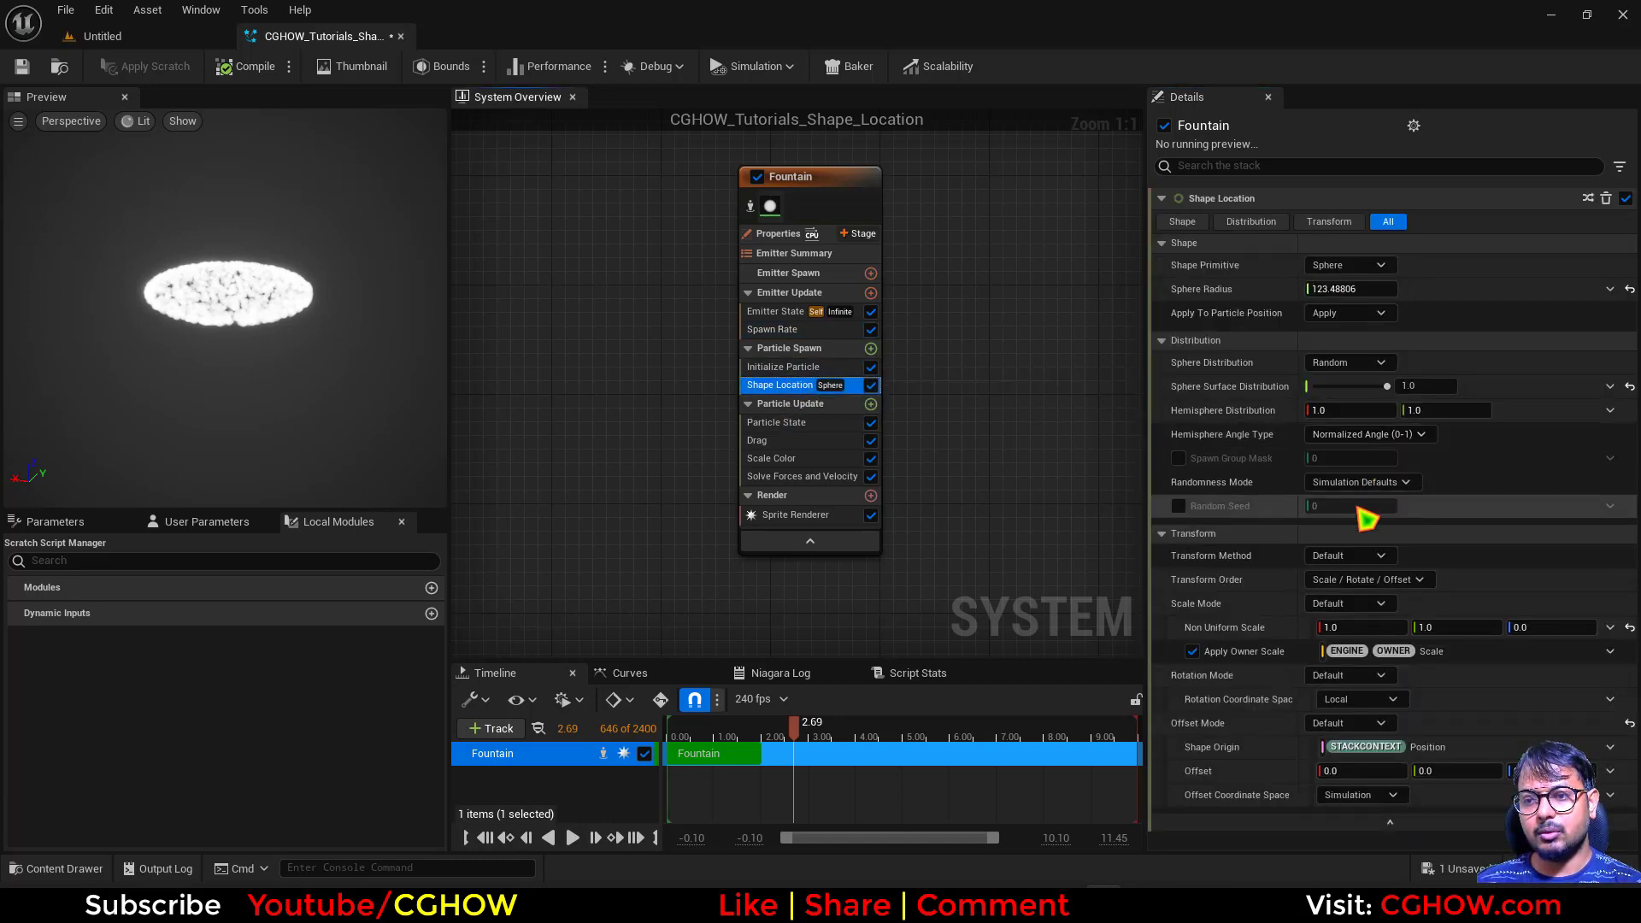
left_click_drag(825, 726, 703, 728)
Duplicate the Spawn Rate module and expose the copy's advanced settings to check its SpawnGroup.
left_click(774, 330)
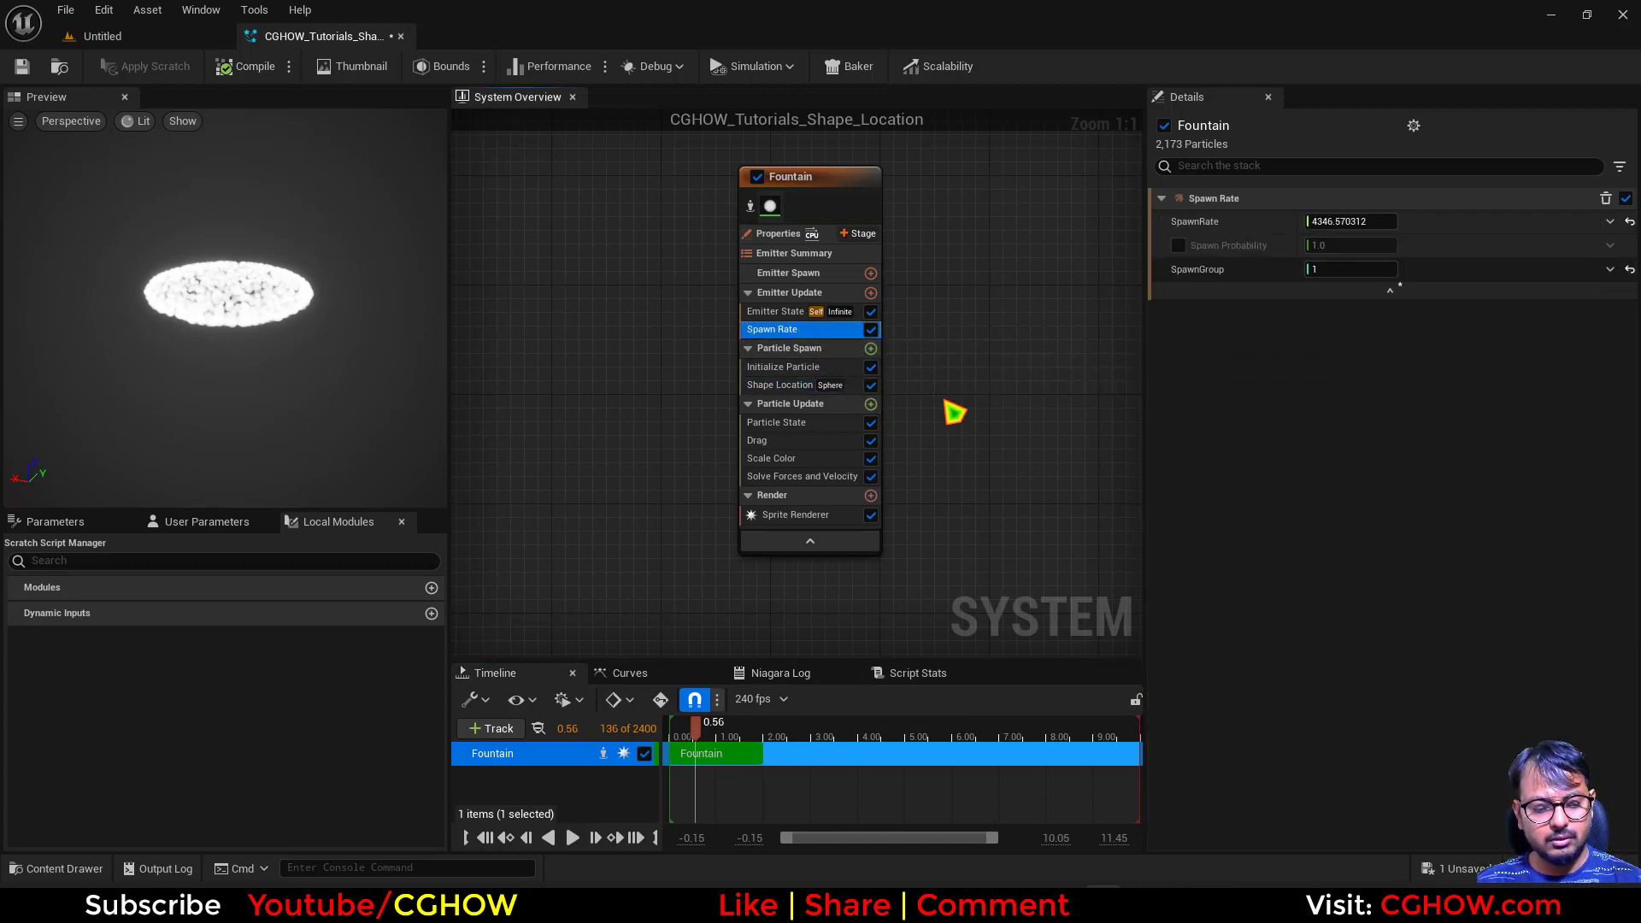
key("ctrl+v")
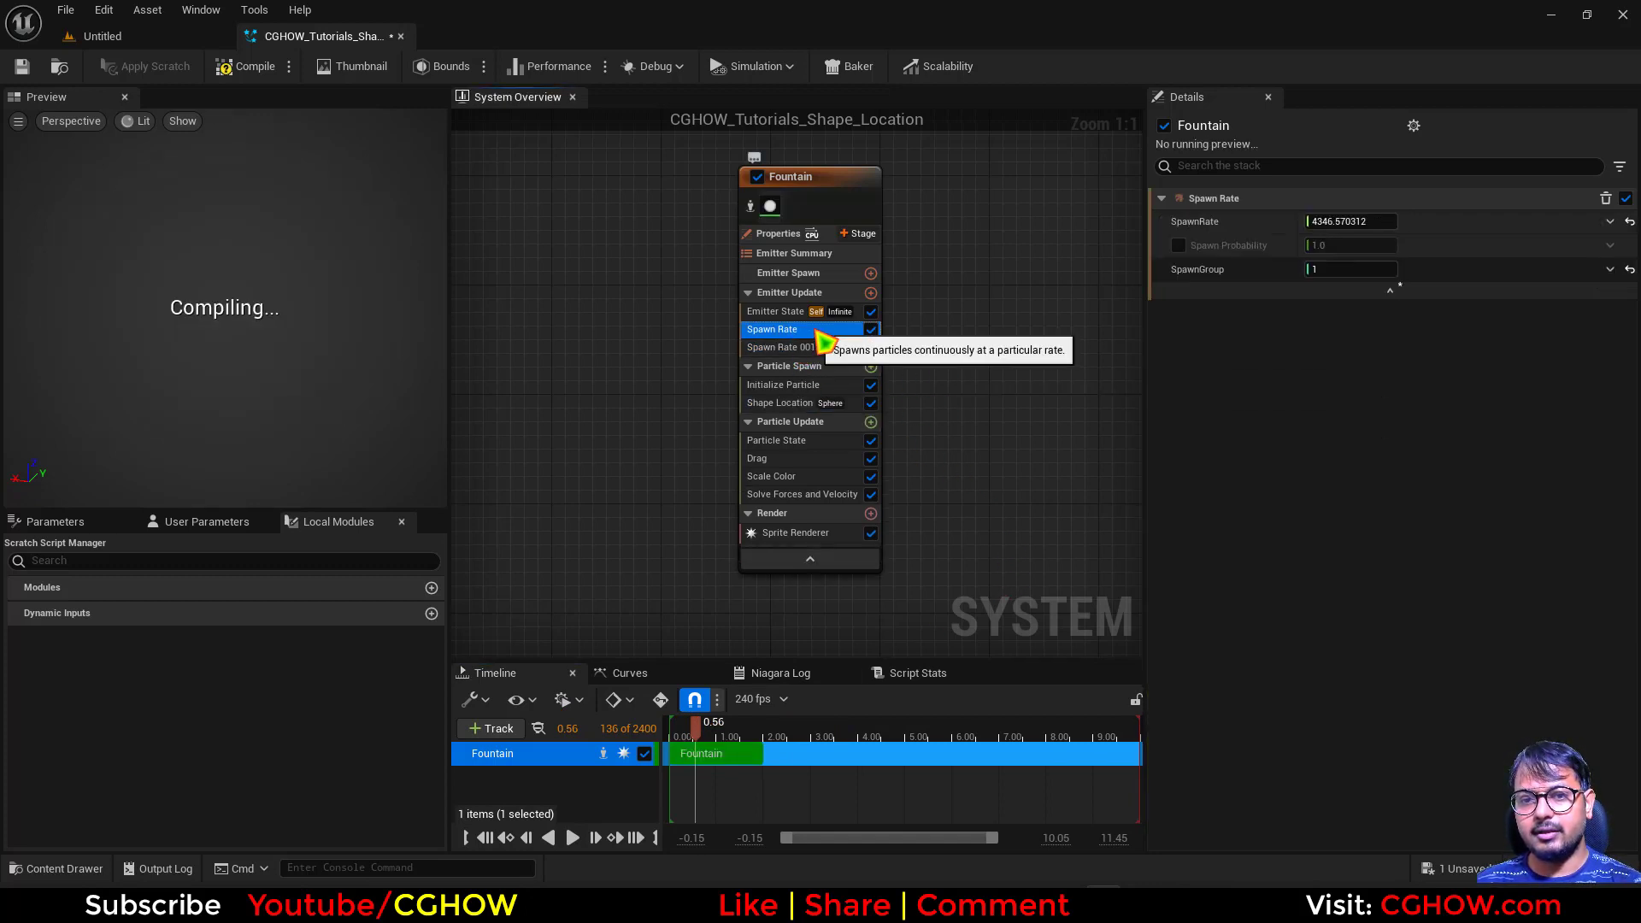
left_click(822, 348)
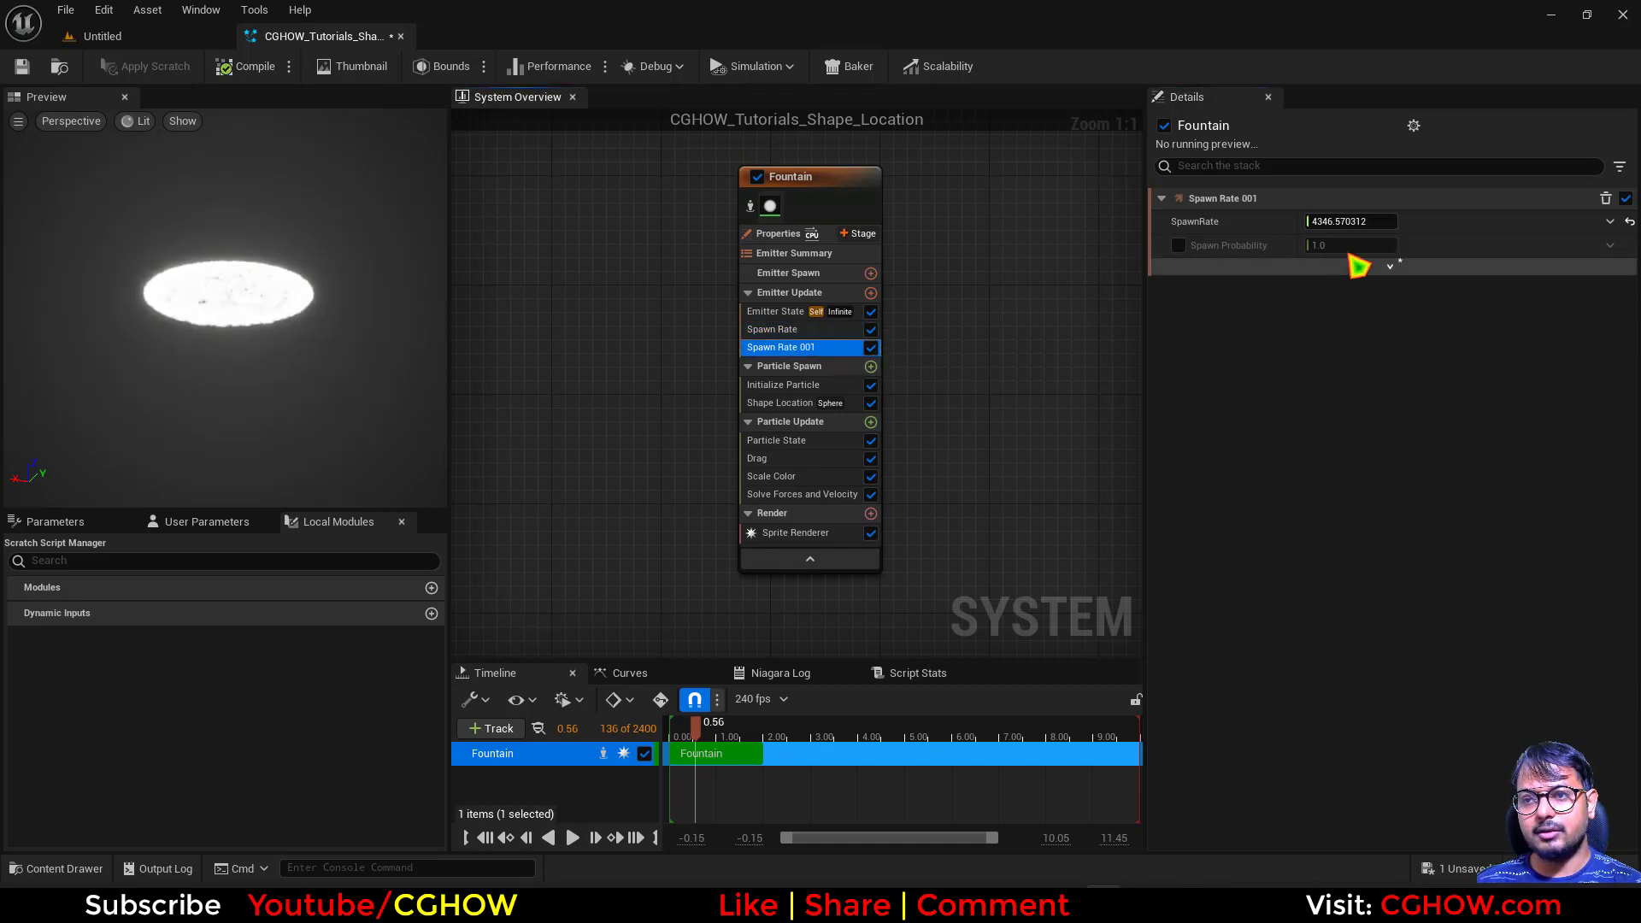
left_click(1391, 268)
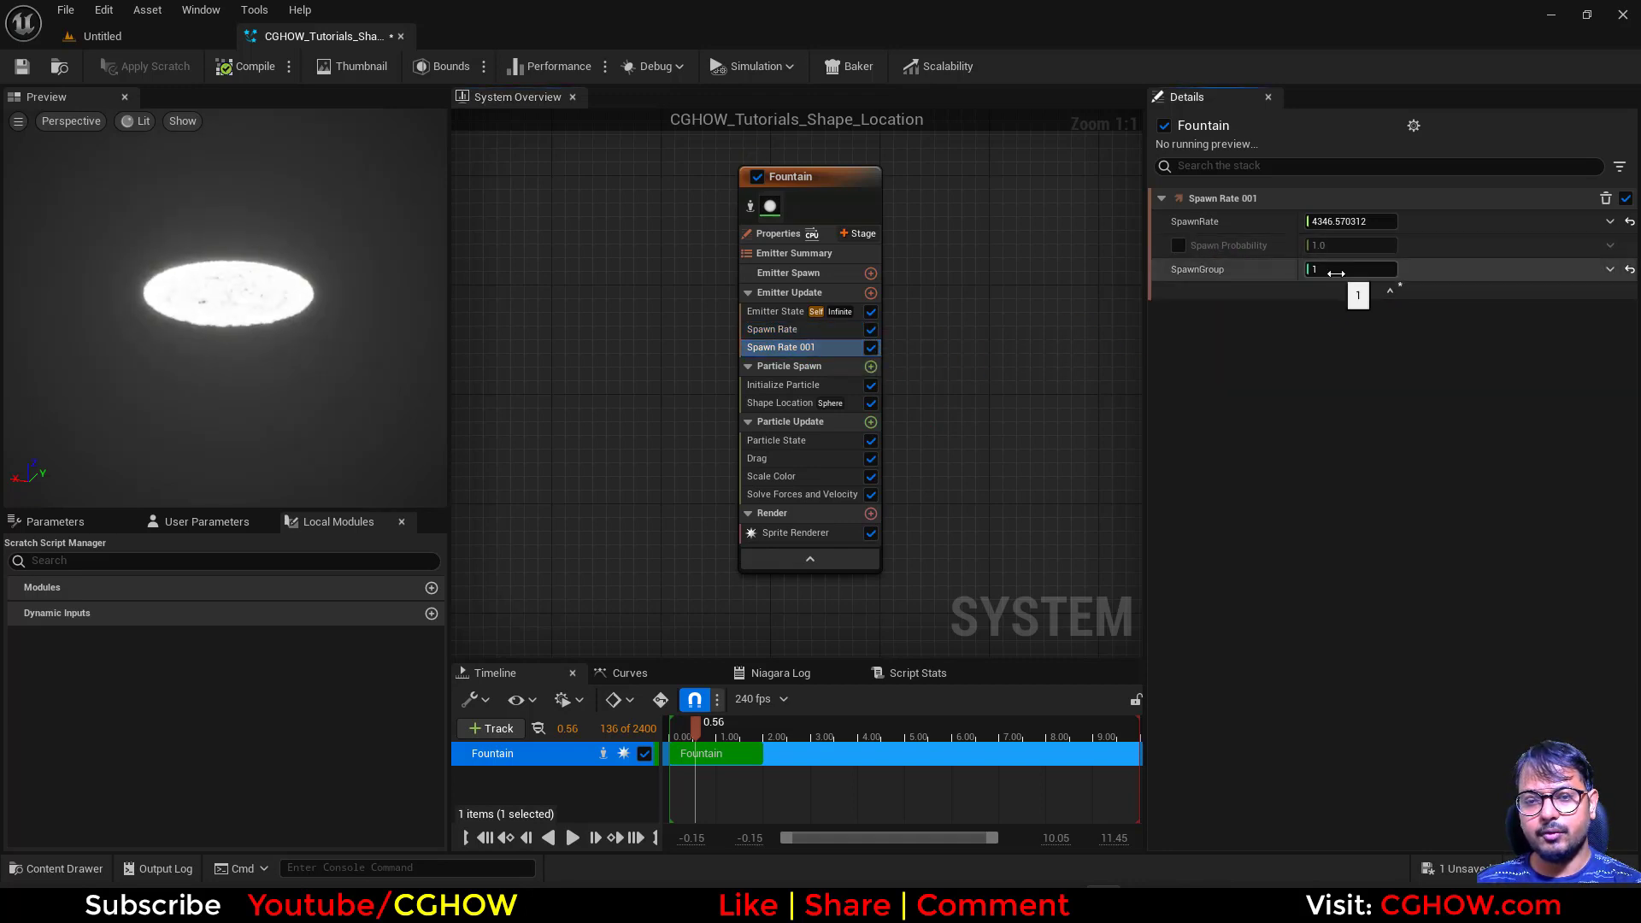
On Shape Location, enable the Spawn Group Mask, and set the X Offset to 200 and the Sphere Radius to about 59.25.
left_click(780, 402)
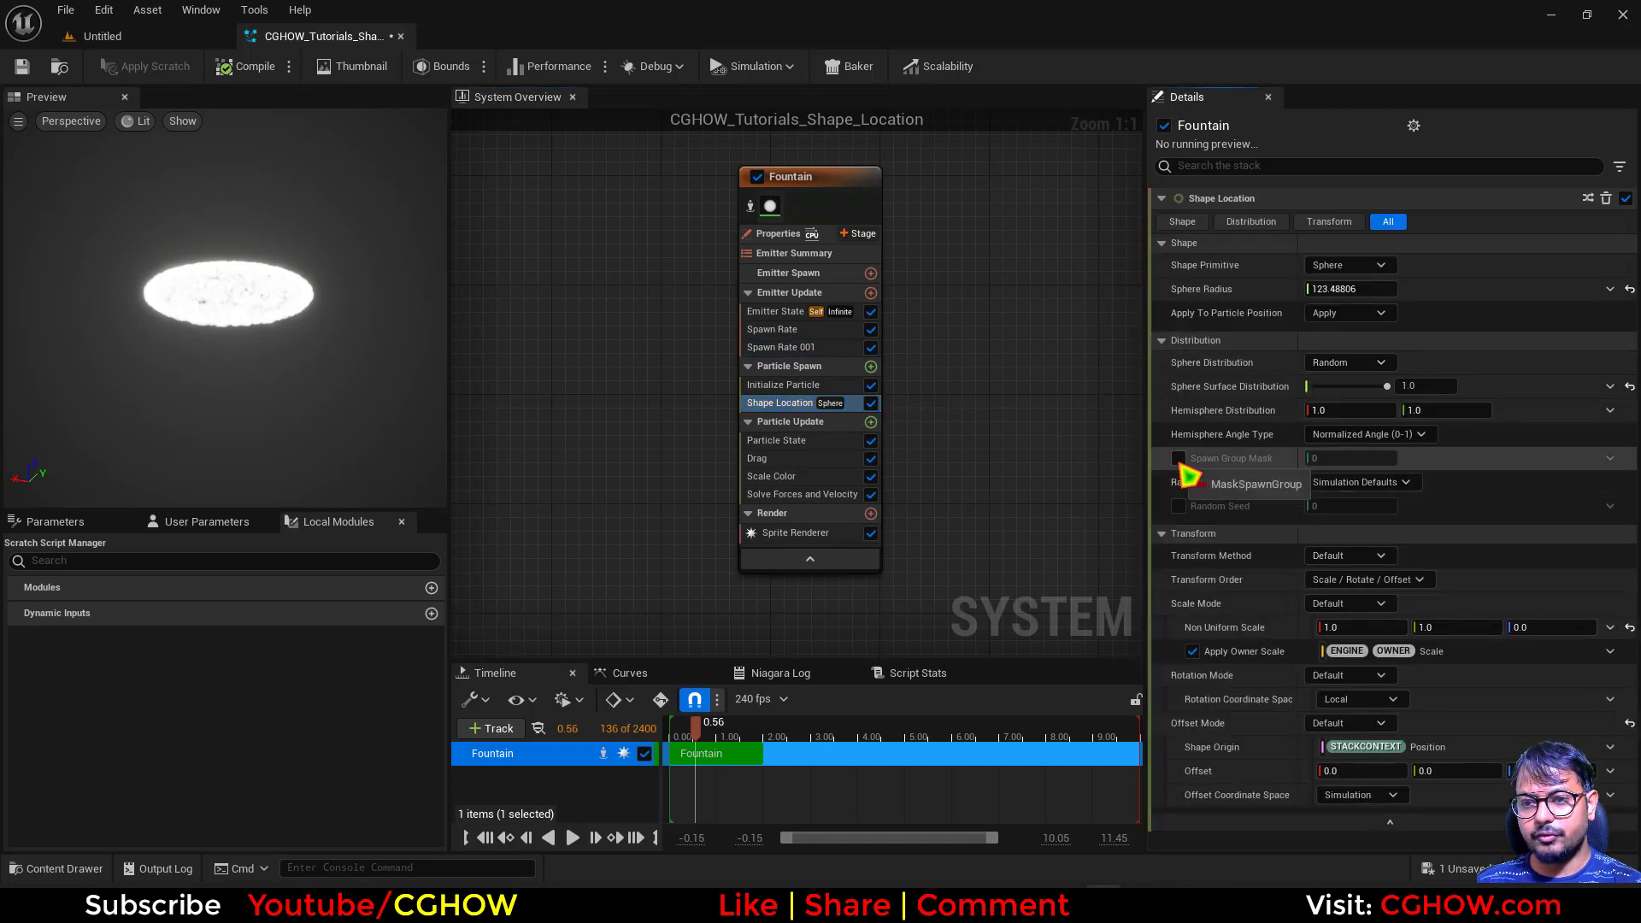
left_click(1179, 459)
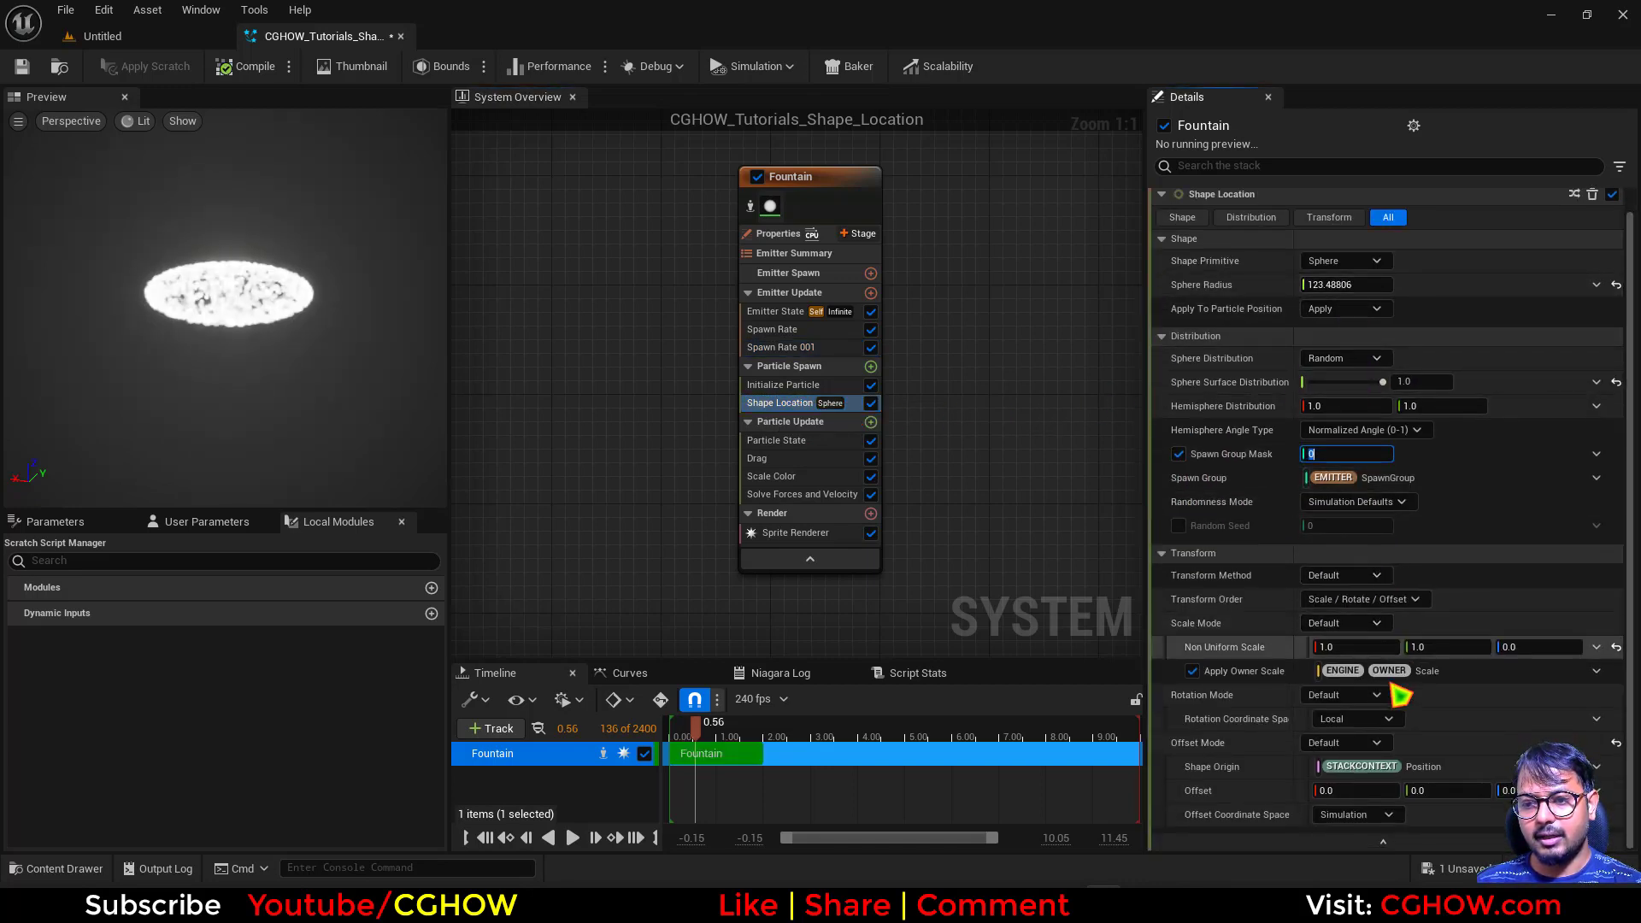
left_click(1351, 790)
type("200")
key("Return")
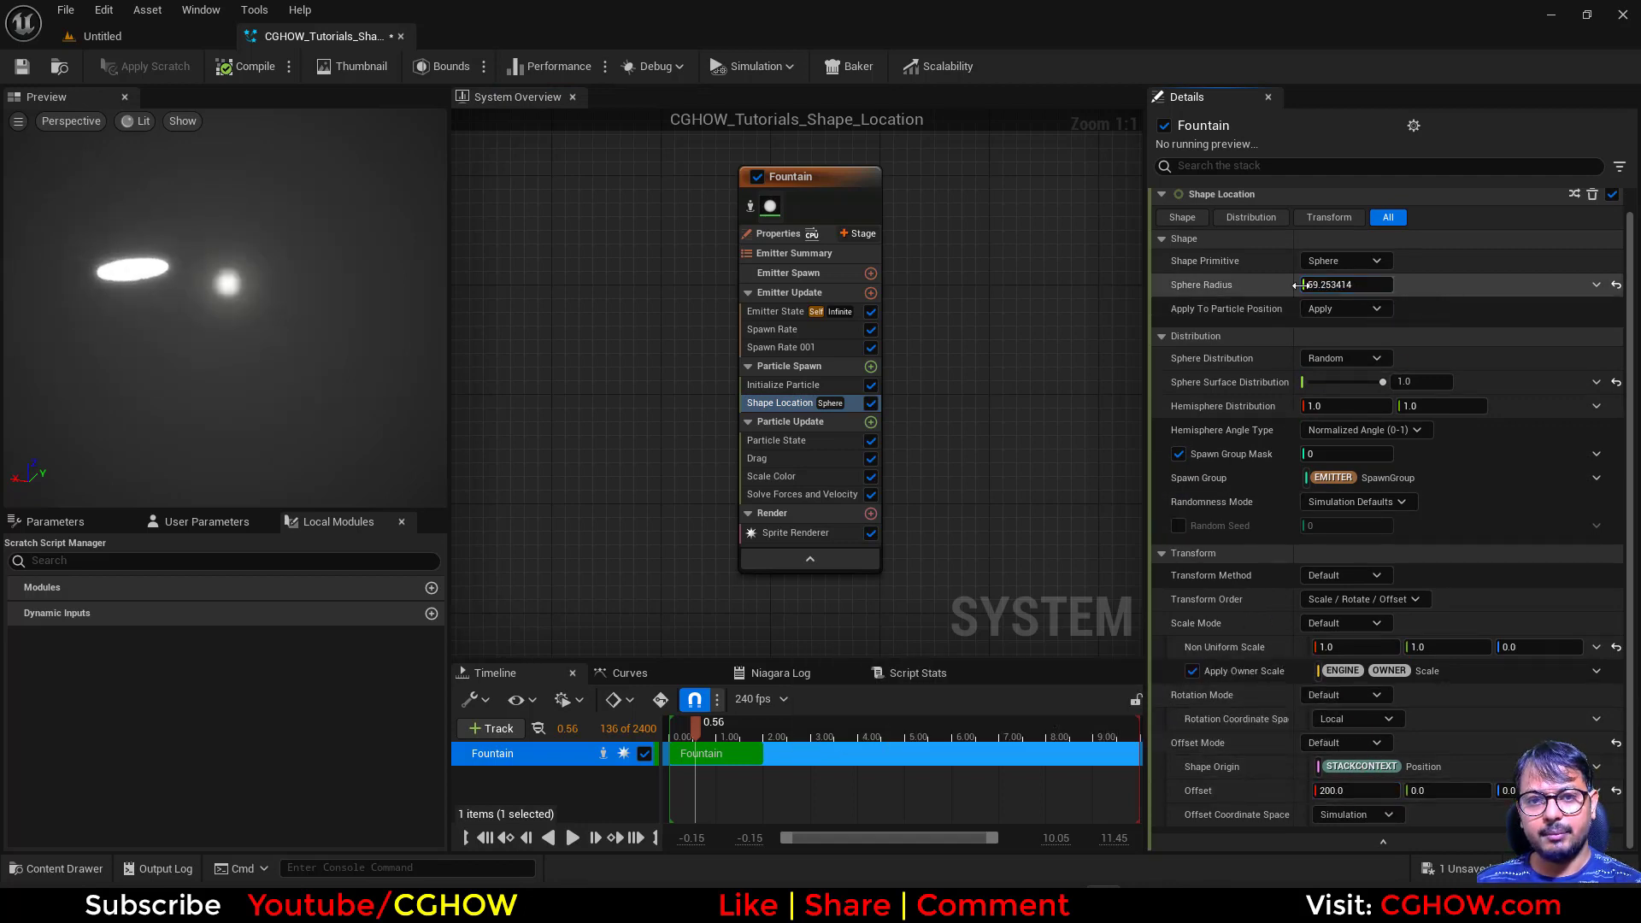
Duplicate the Shape Location module and set the original's Z Non Uniform Scale to 1.
left_click(780, 403)
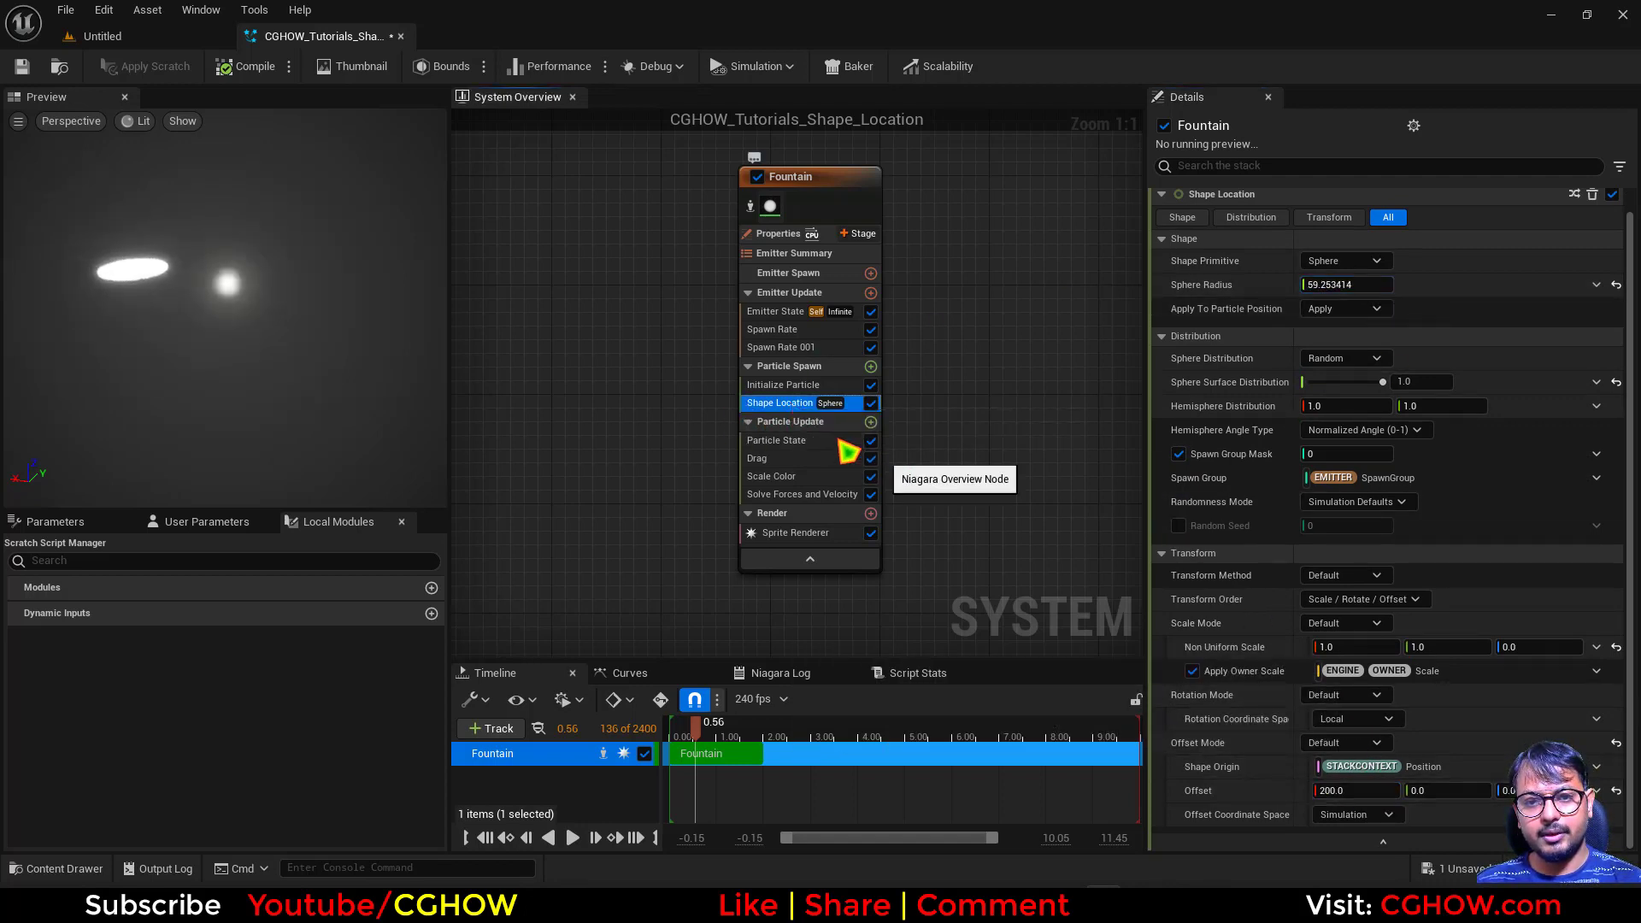
key("ctrl+d")
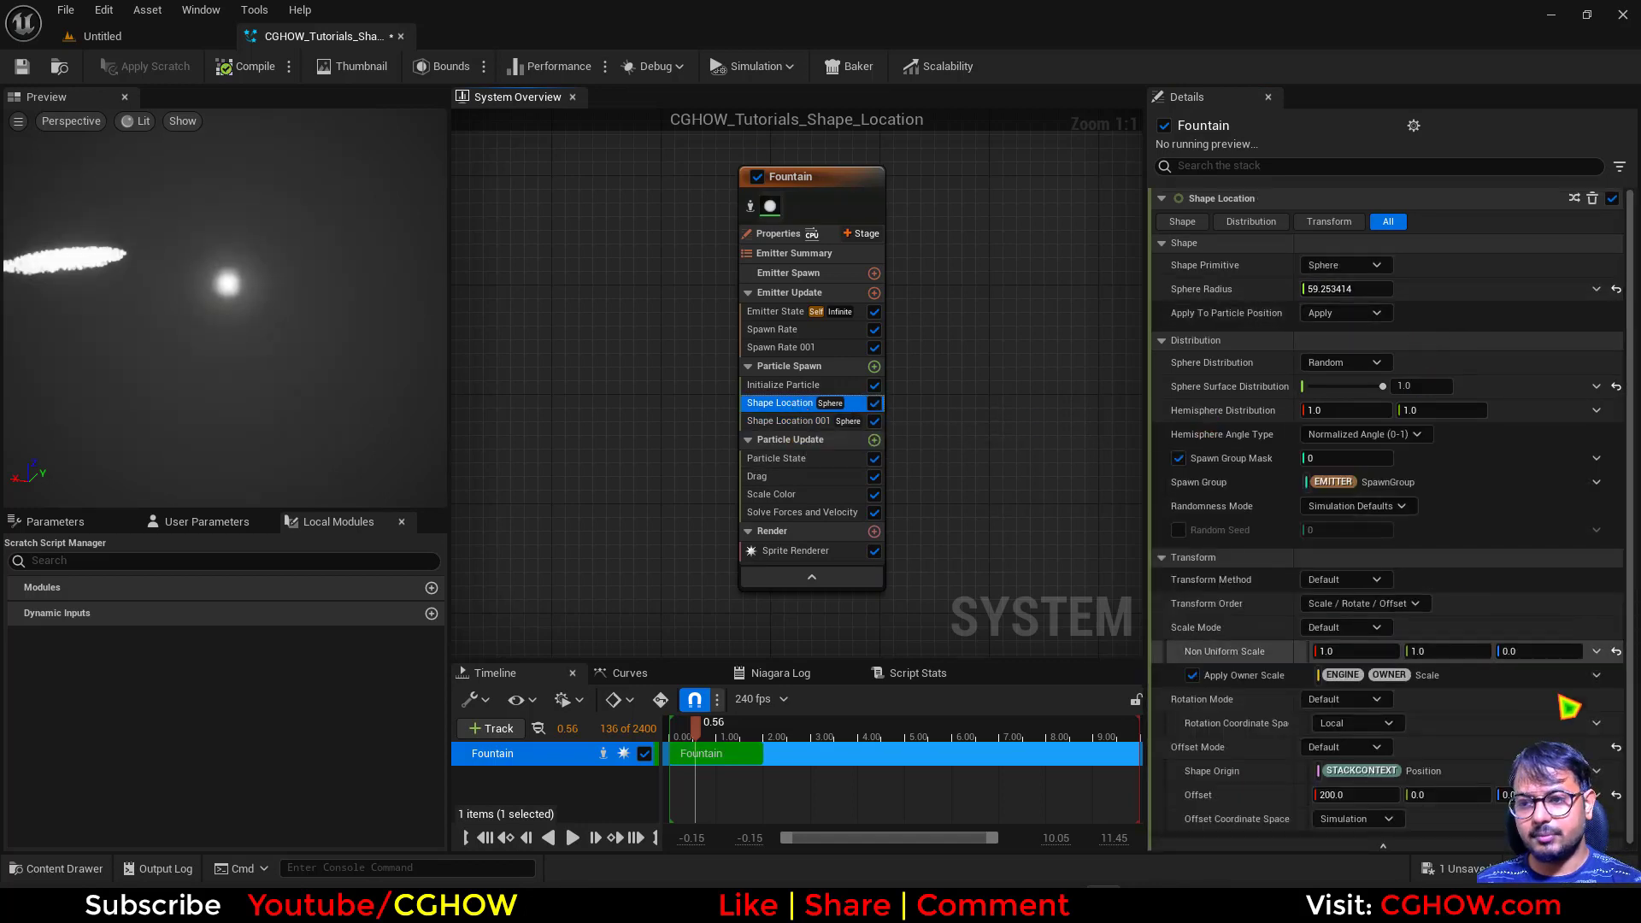
left_click(1537, 653)
type("1")
key("Return")
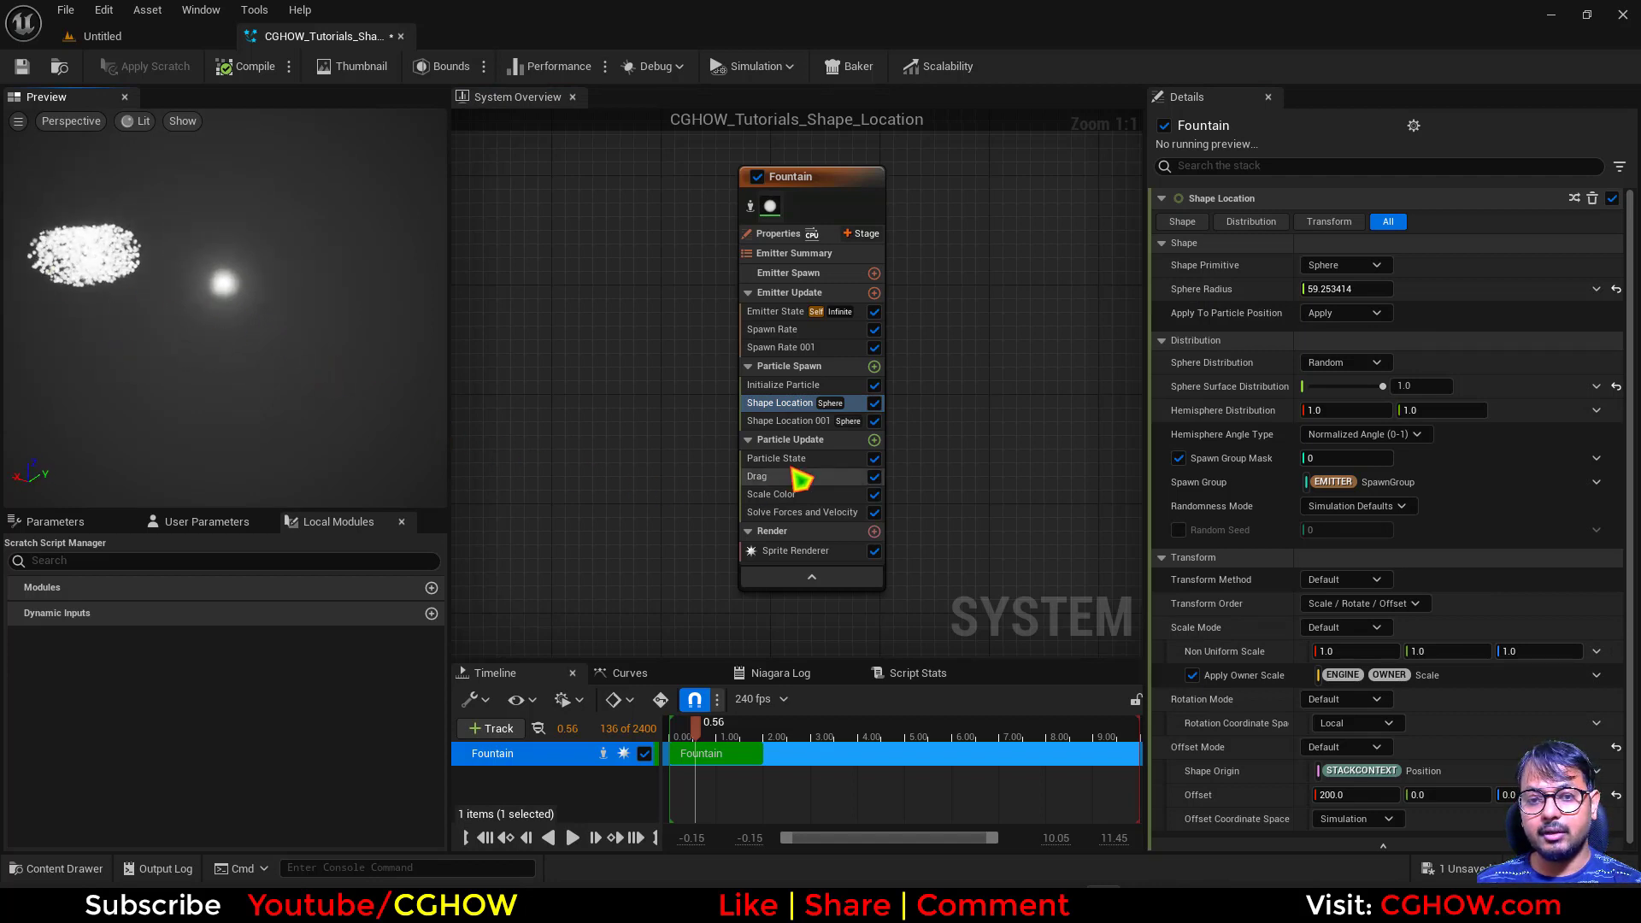
Change Shape Location 001's Shape Primitive to Torus and set its Spawn Group Mask to 1.
left_click(816, 422)
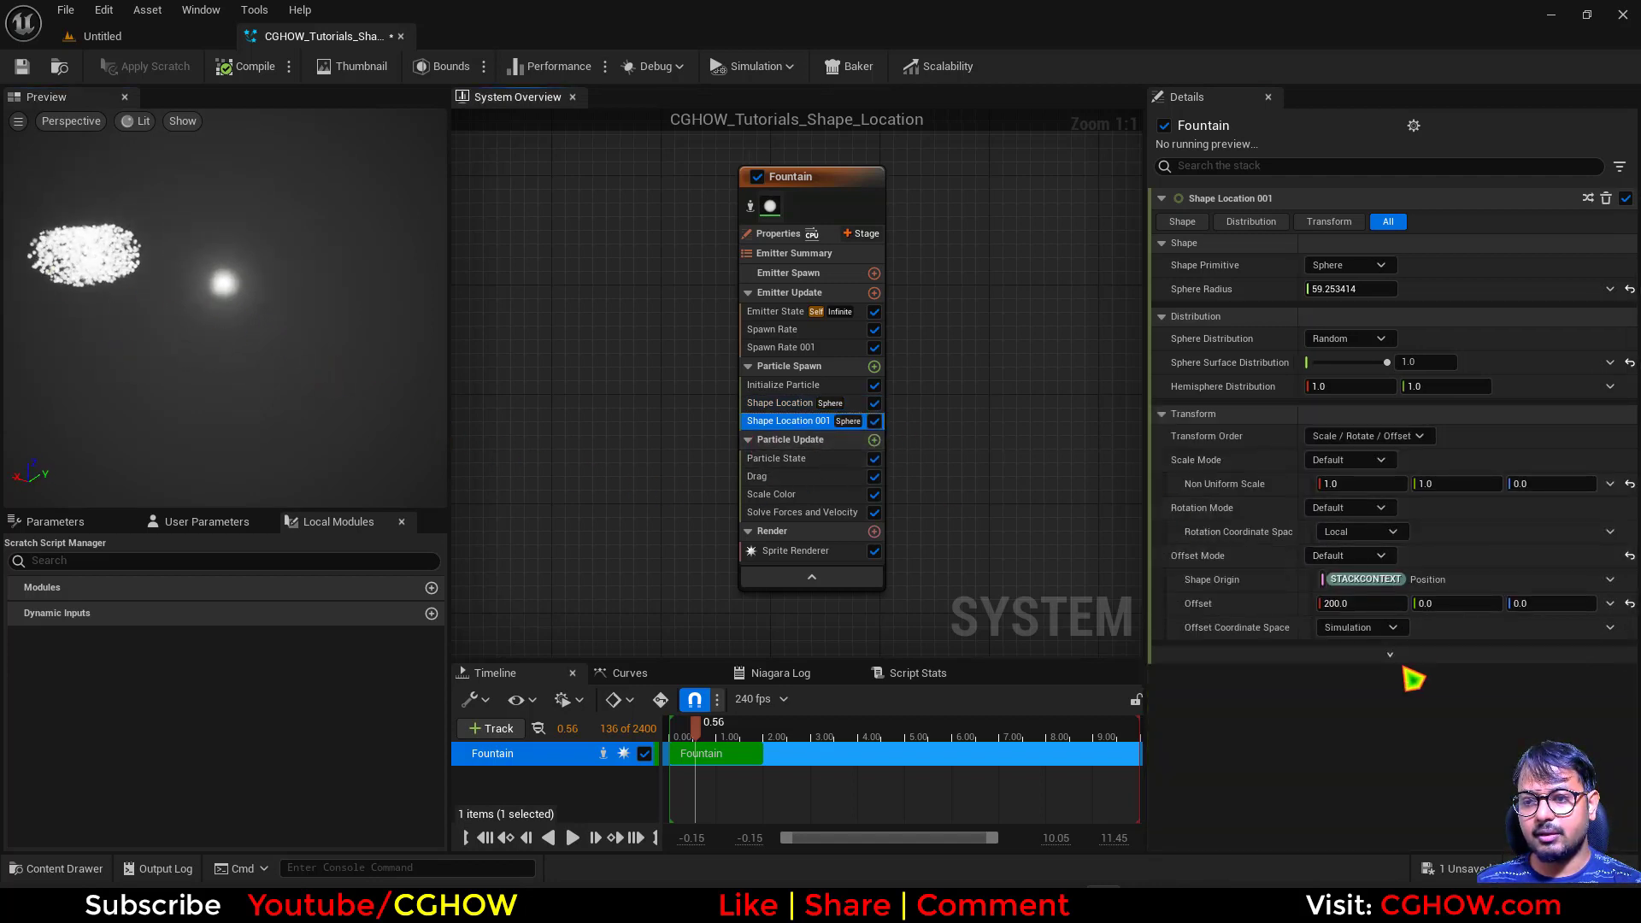
left_click(1342, 265)
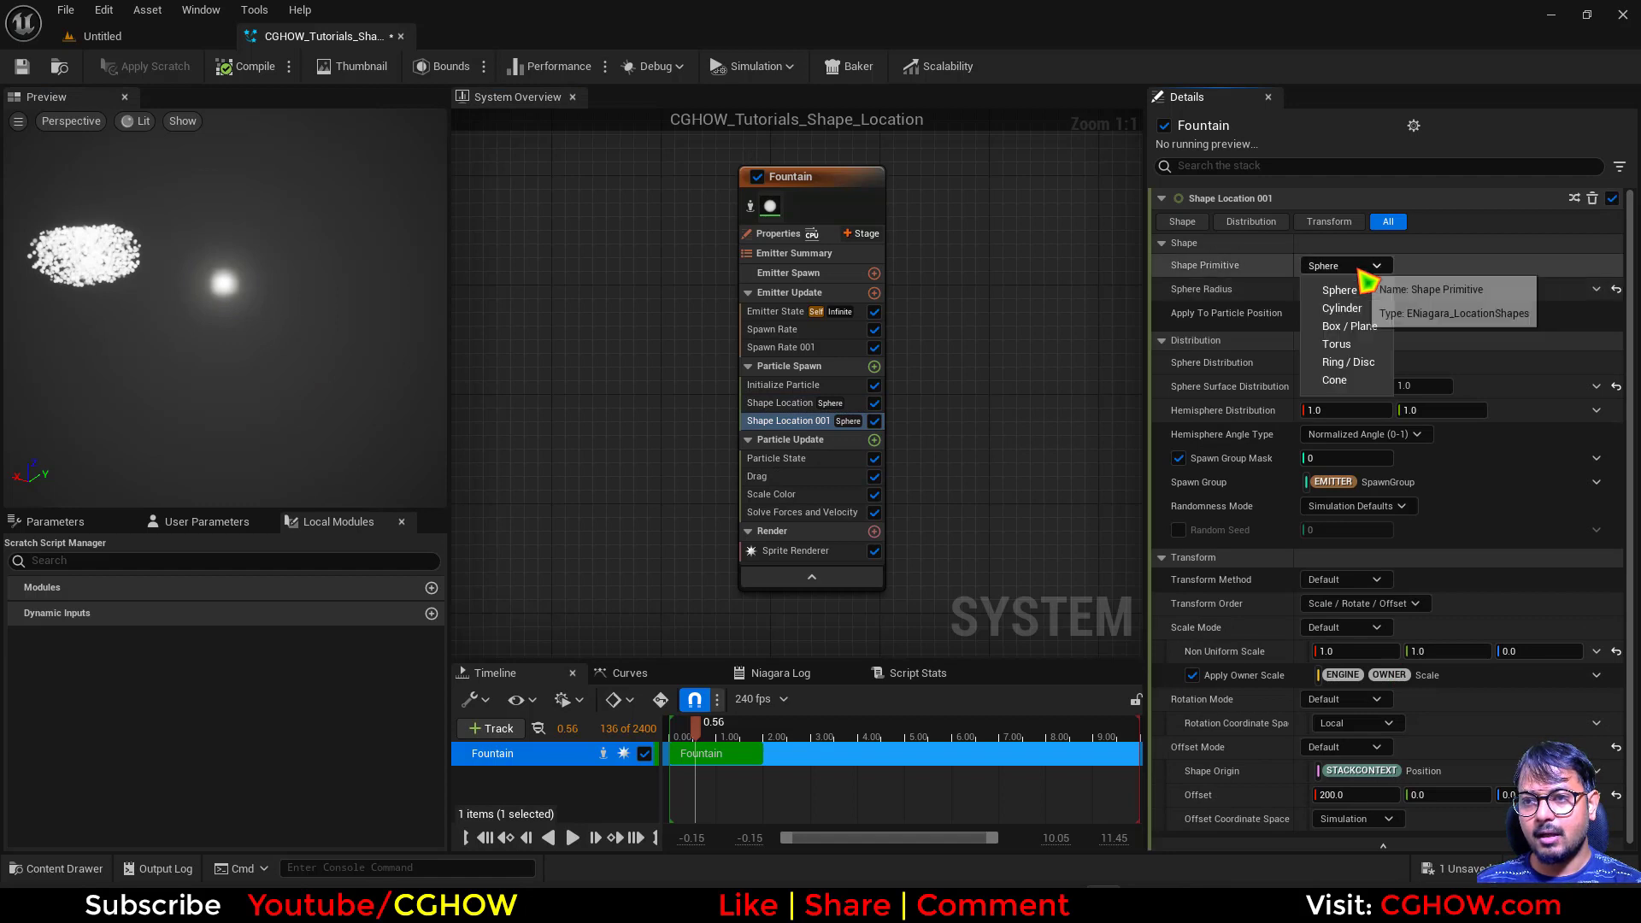
left_click(1368, 344)
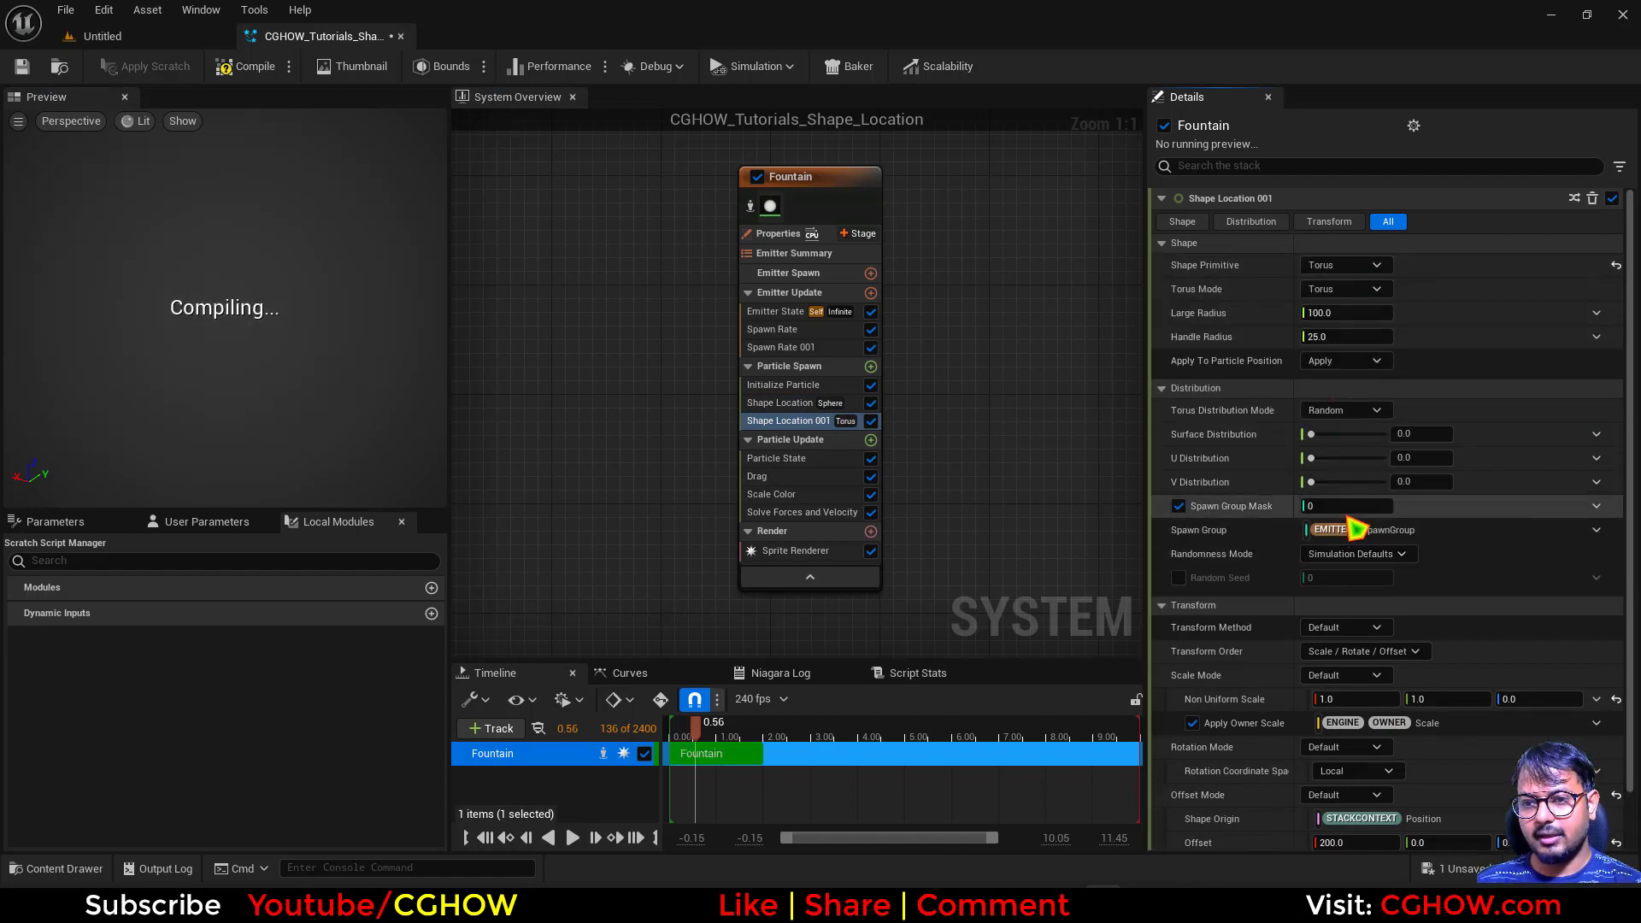
type("1")
key("Return")
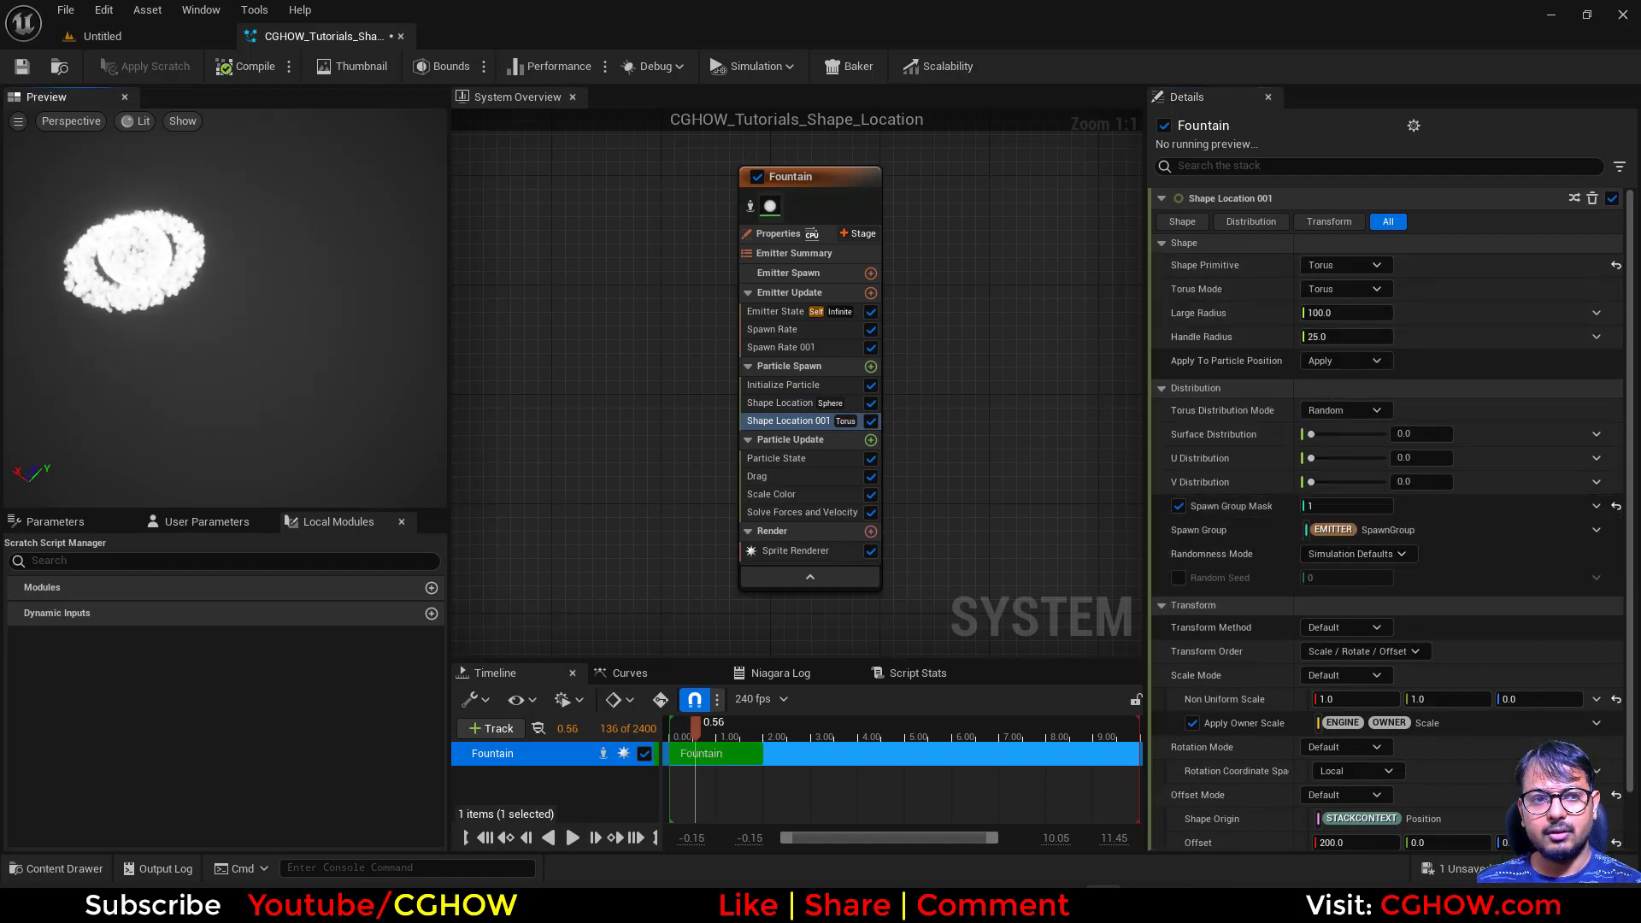
Set the torus's X Offset to 0 and view the sphere and torus from above in the preview.
scroll(1351, 760, "down", 1)
scroll(1345, 750, "down", 1)
left_click(1354, 792)
type("0")
key("Return")
left_click_drag(351, 290, 419, 248)
left_click_drag(285, 353, 289, 423)
Compare the SpawnGroup of both Spawn Rate modules with the Spawn Group Mask of both Shape Location modules.
left_click(817, 348)
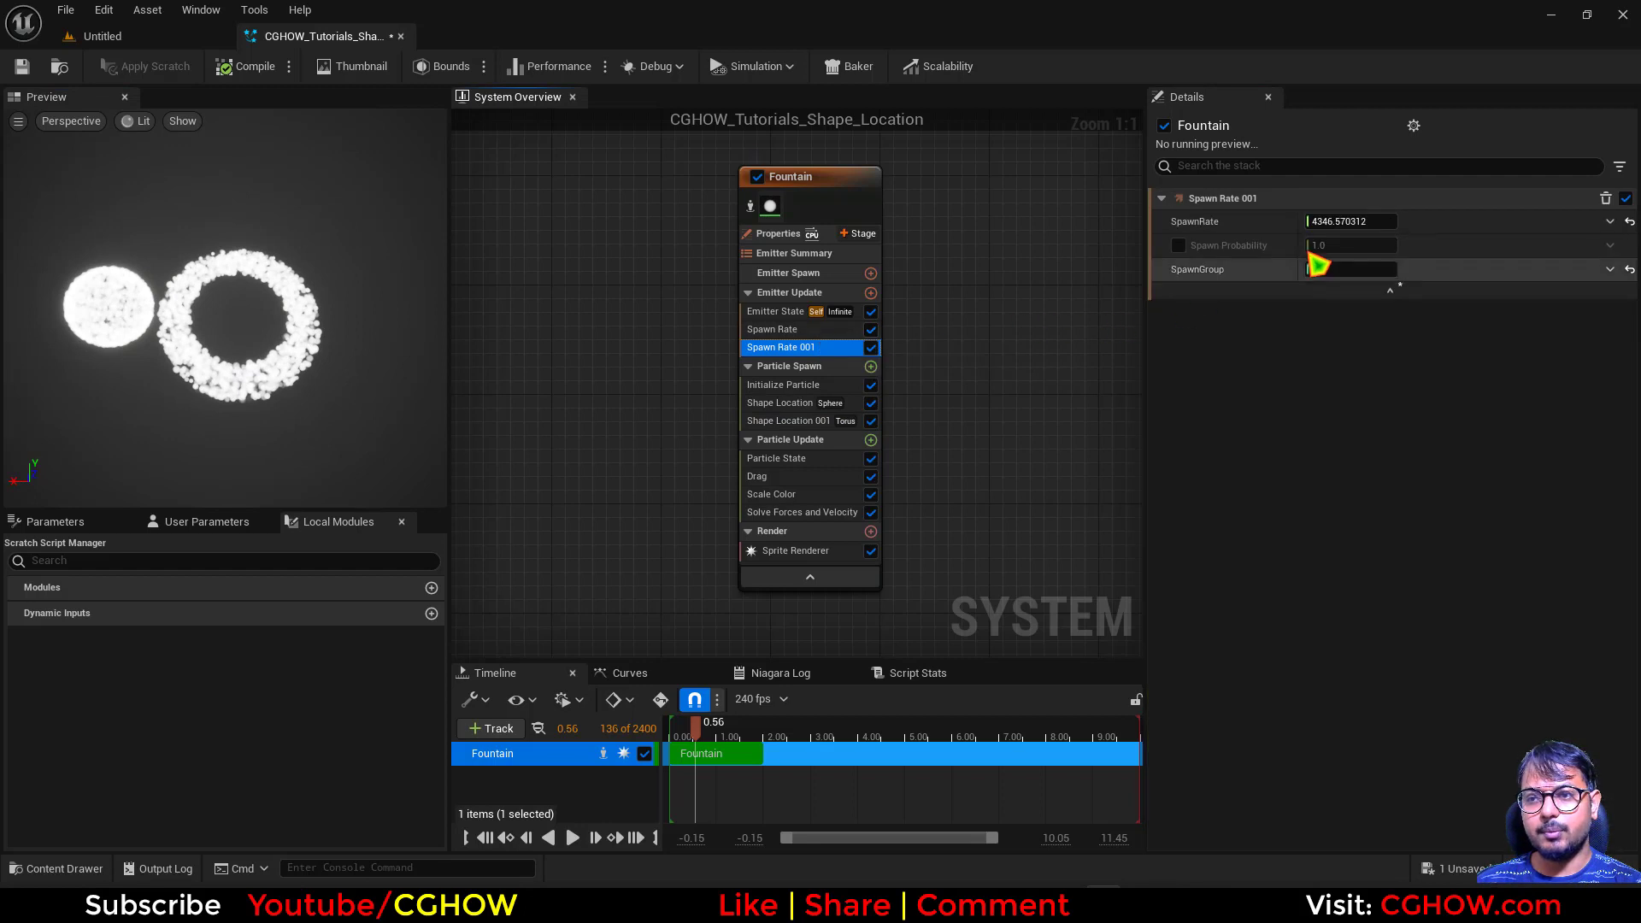
left_click(784, 331)
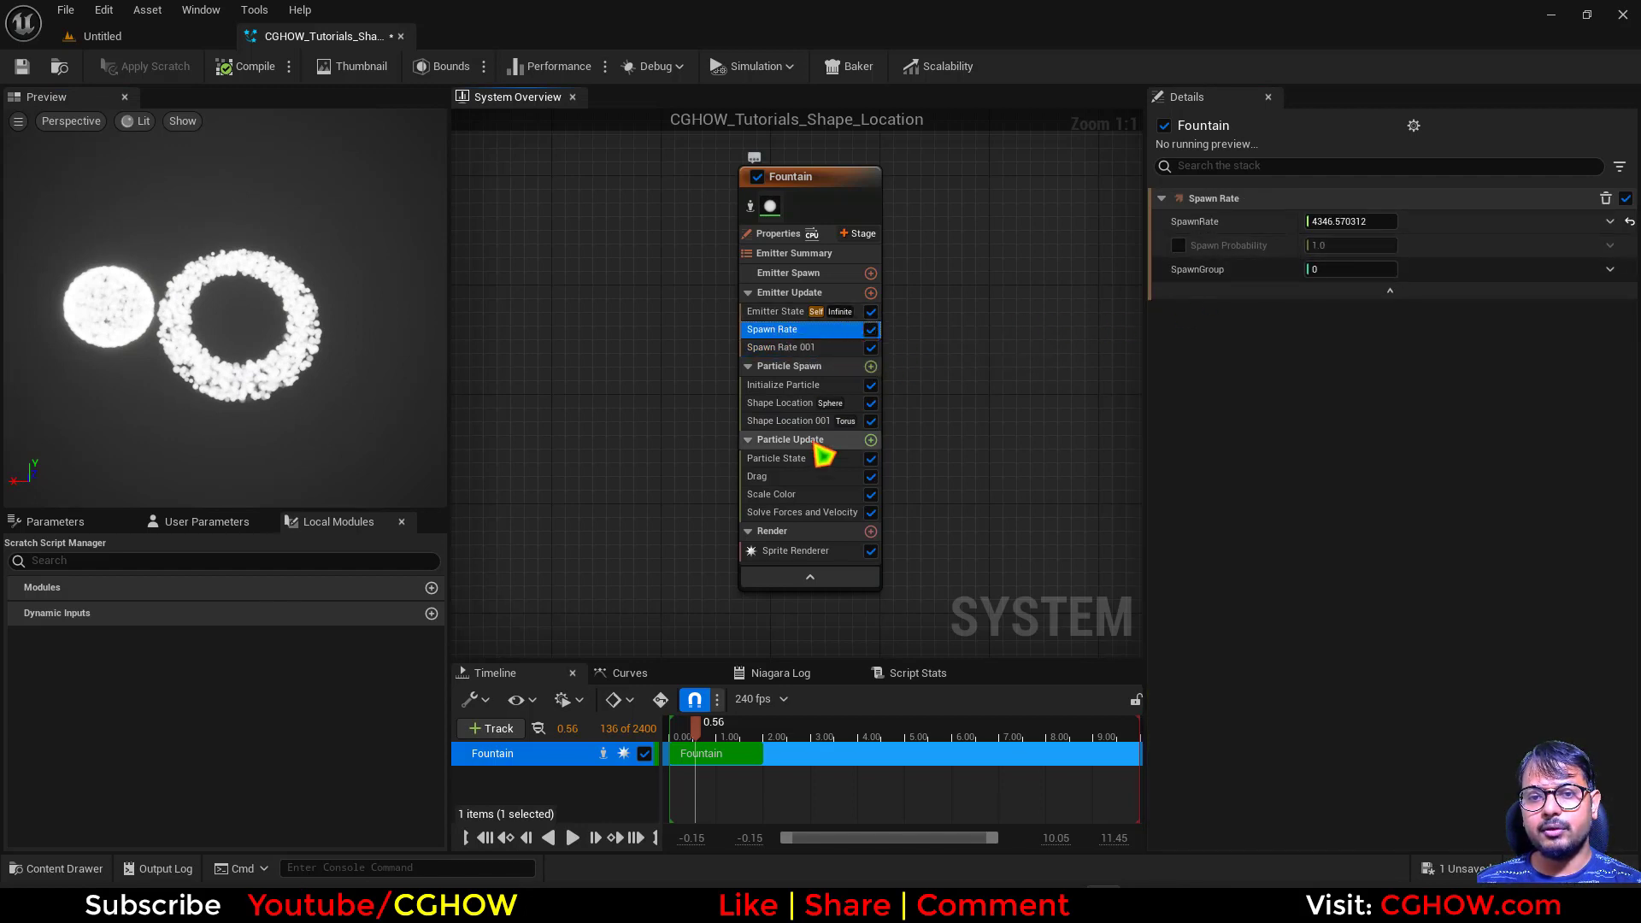
left_click(791, 404)
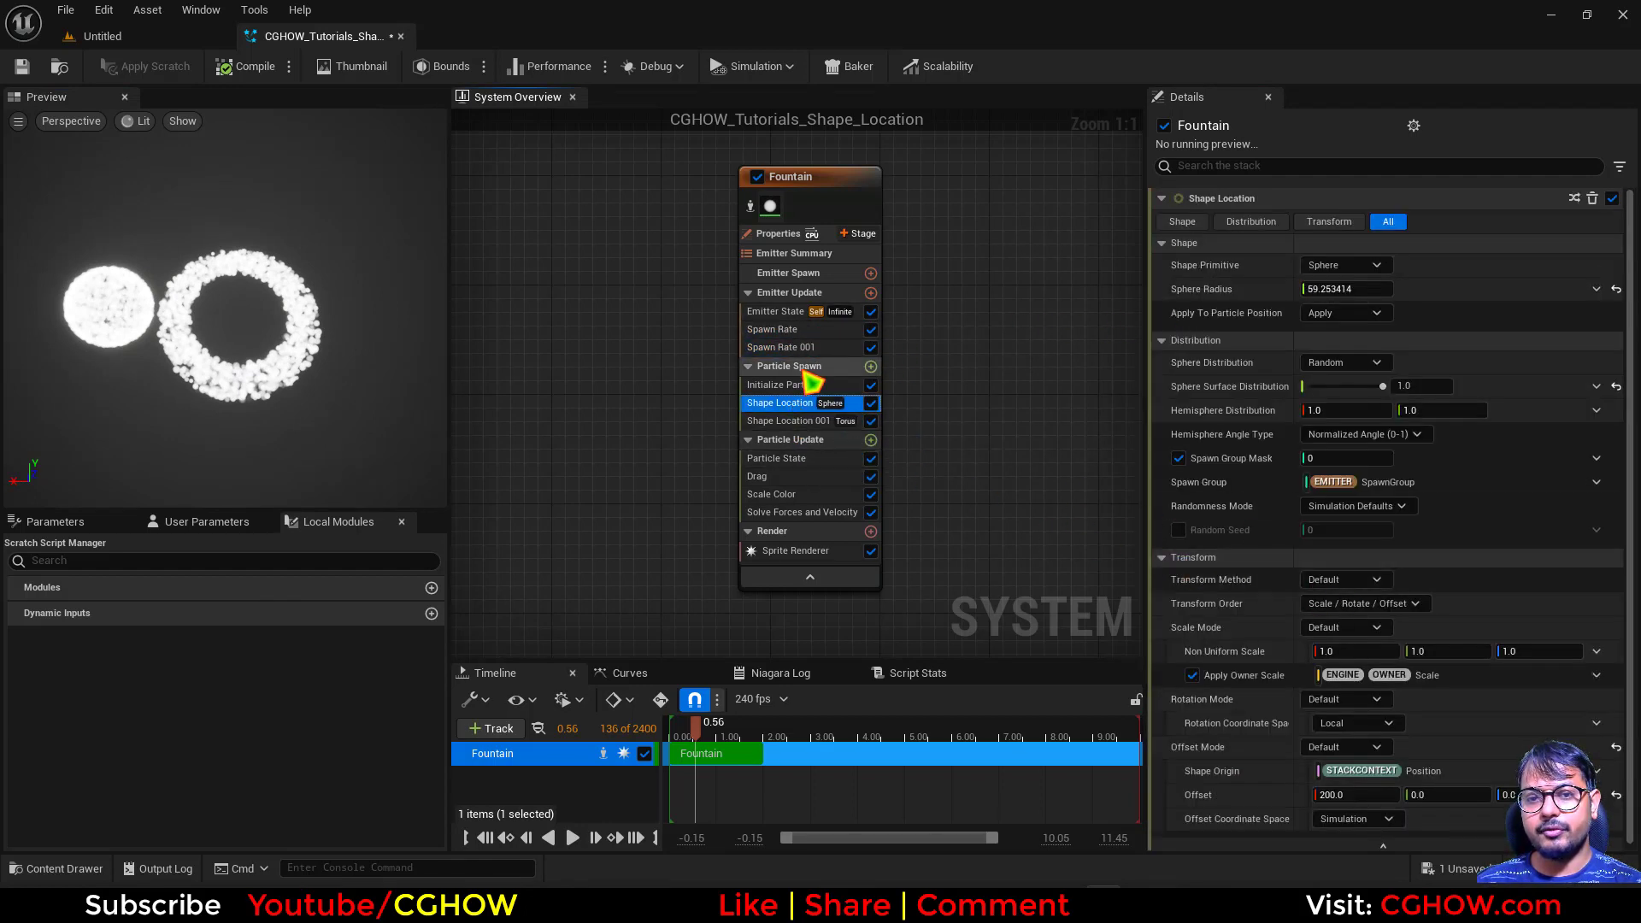
left_click(774, 349)
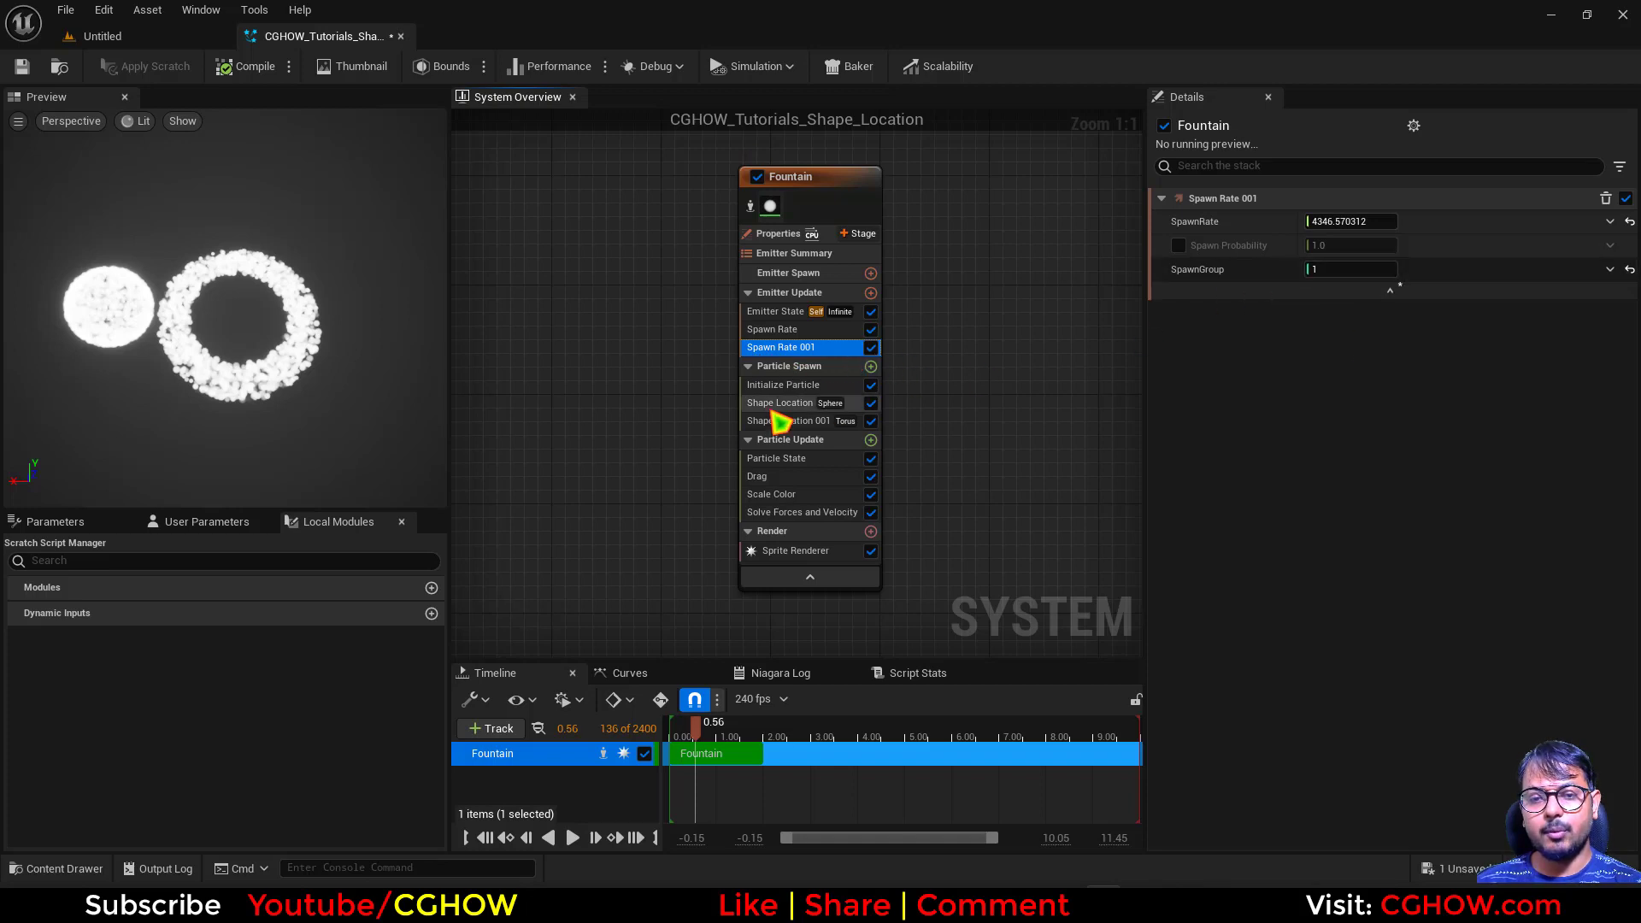
left_click(787, 423)
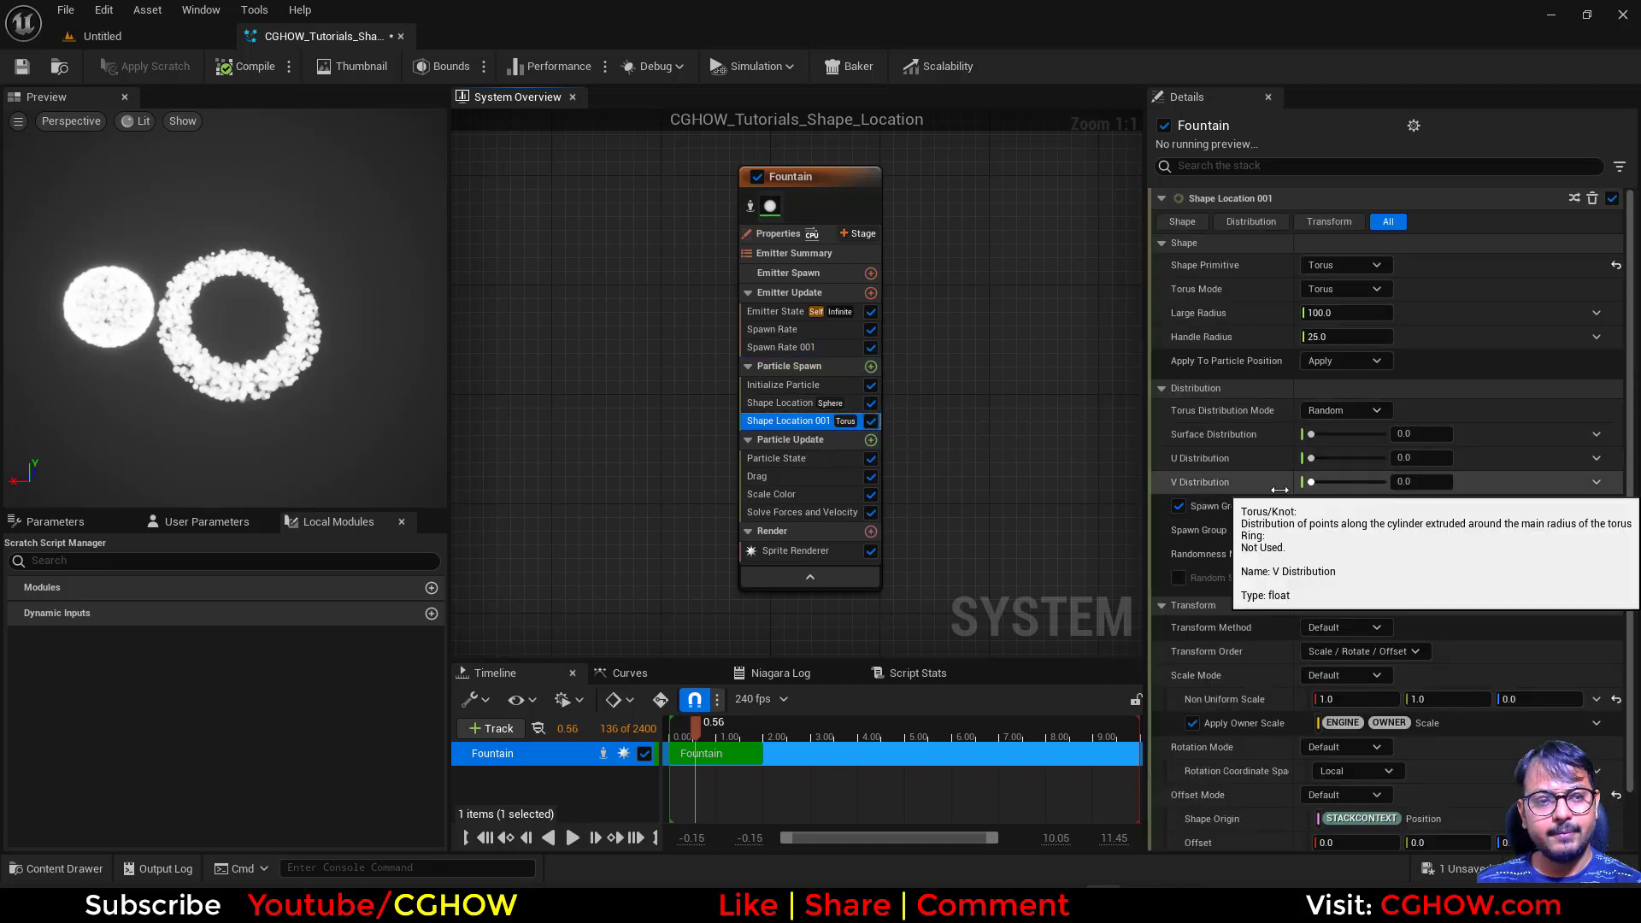
left_click_drag(292, 448, 269, 397)
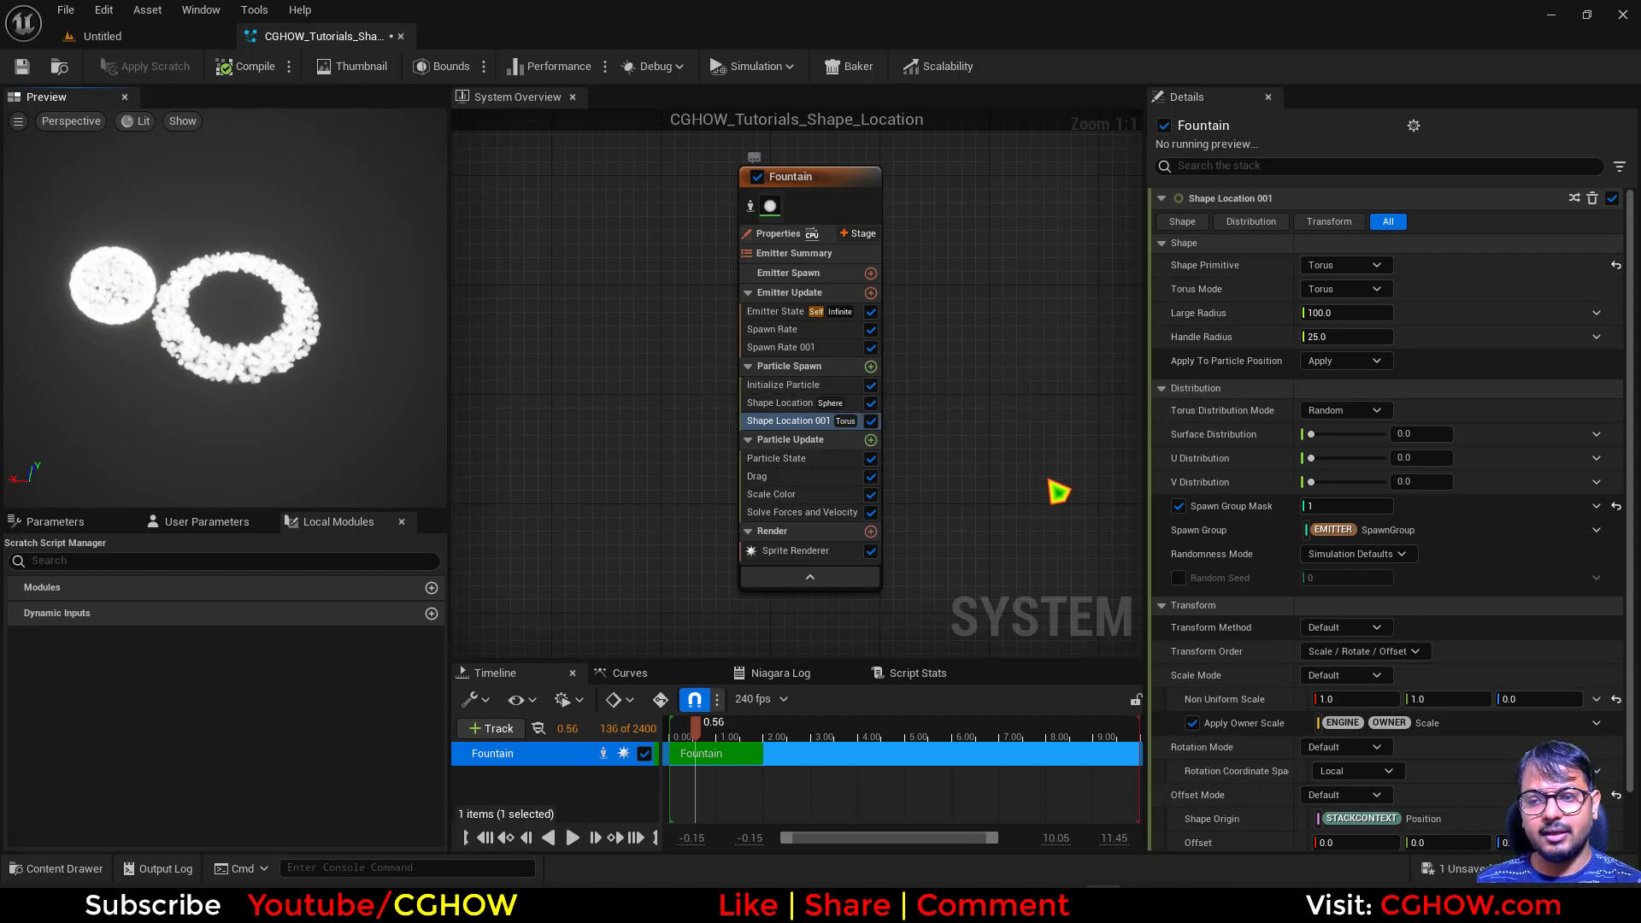
scroll(1427, 529, "down", 2)
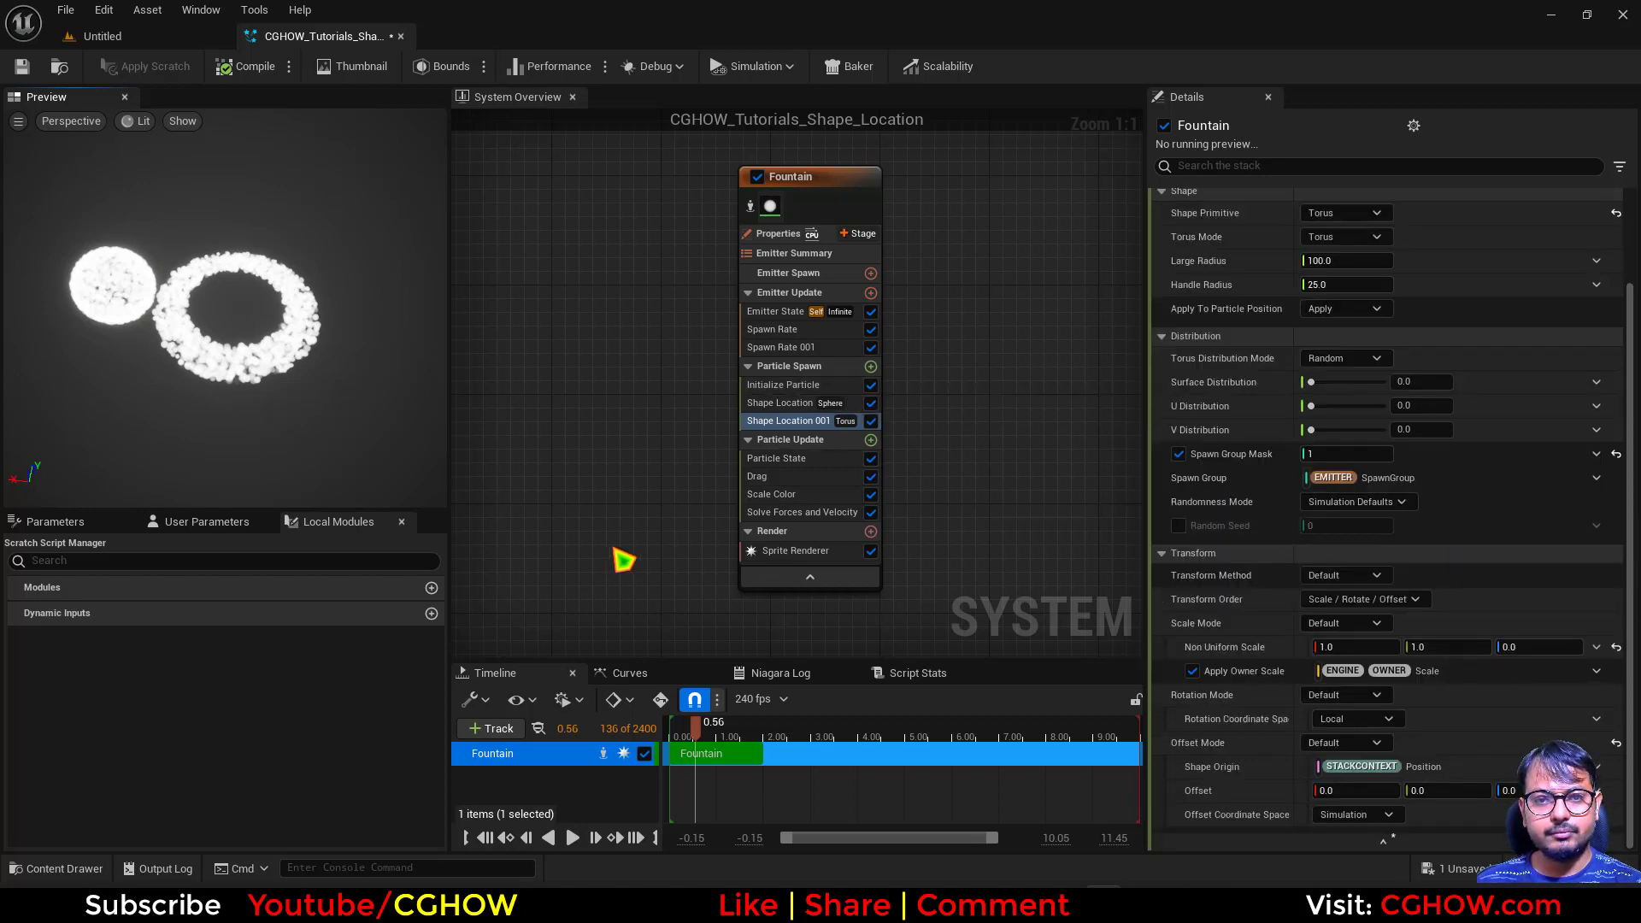